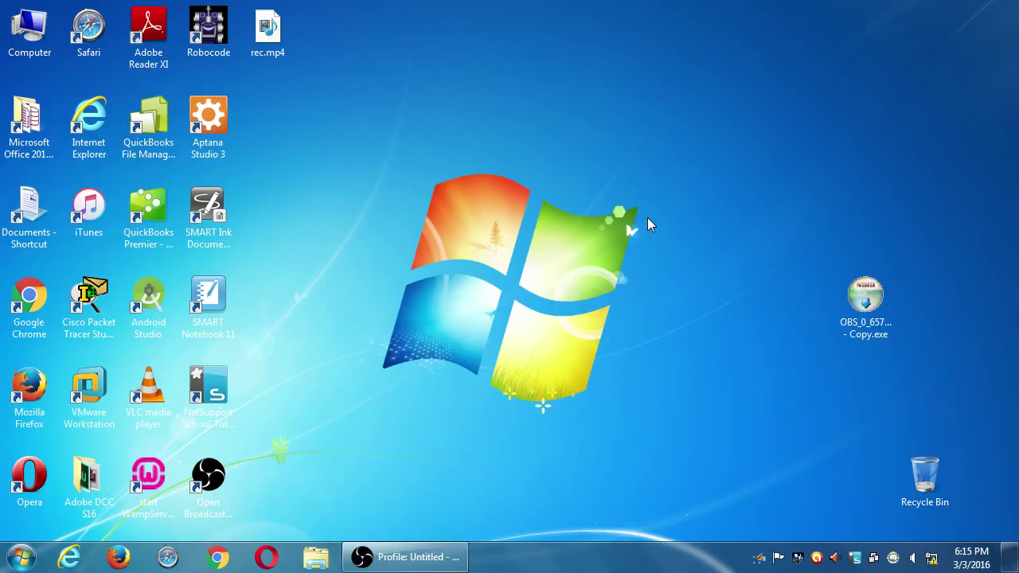
Step: Open Google Chrome and load youtube.com
left_click(218, 557)
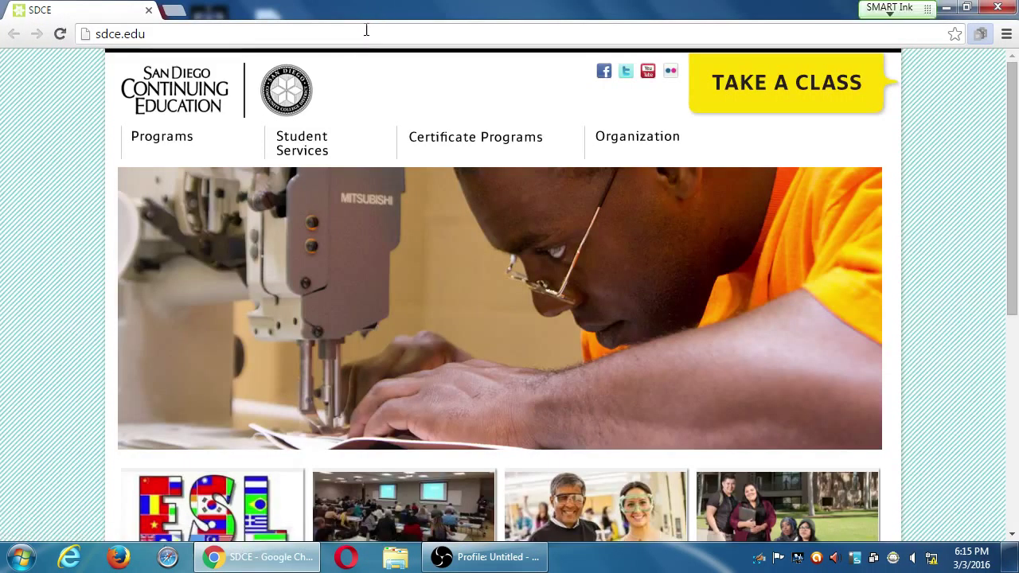
left_click(364, 30)
key("super+plus")
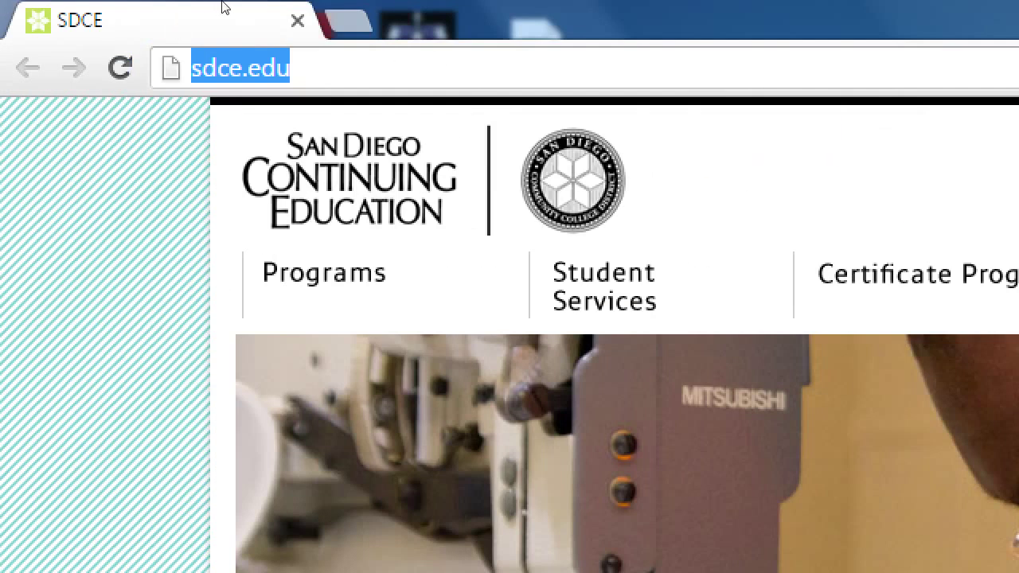
type("youtube.com/")
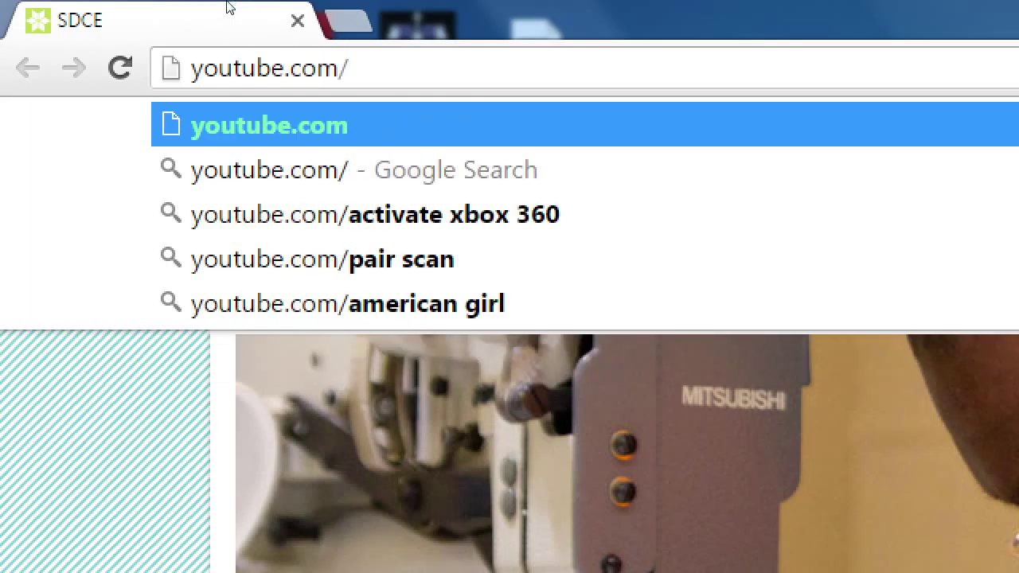
key("BackSpace")
key("Return")
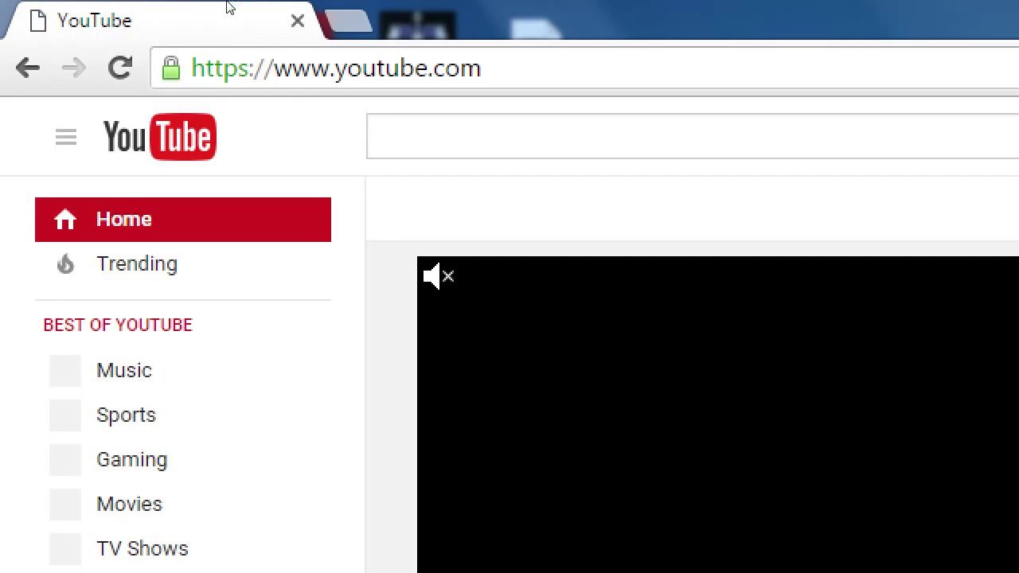
key("ctrl+l")
key("End")
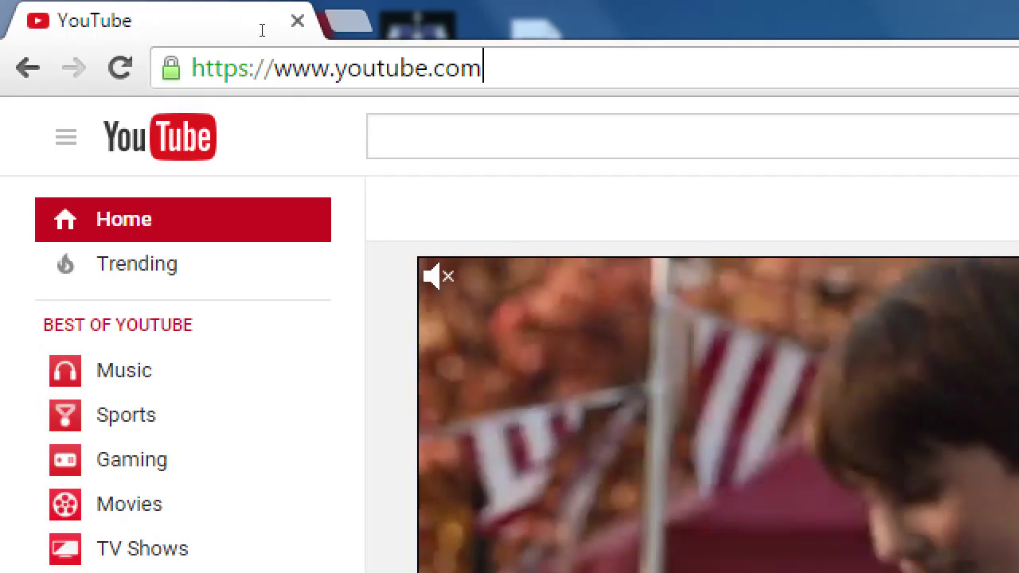
type("/pmdinteractive")
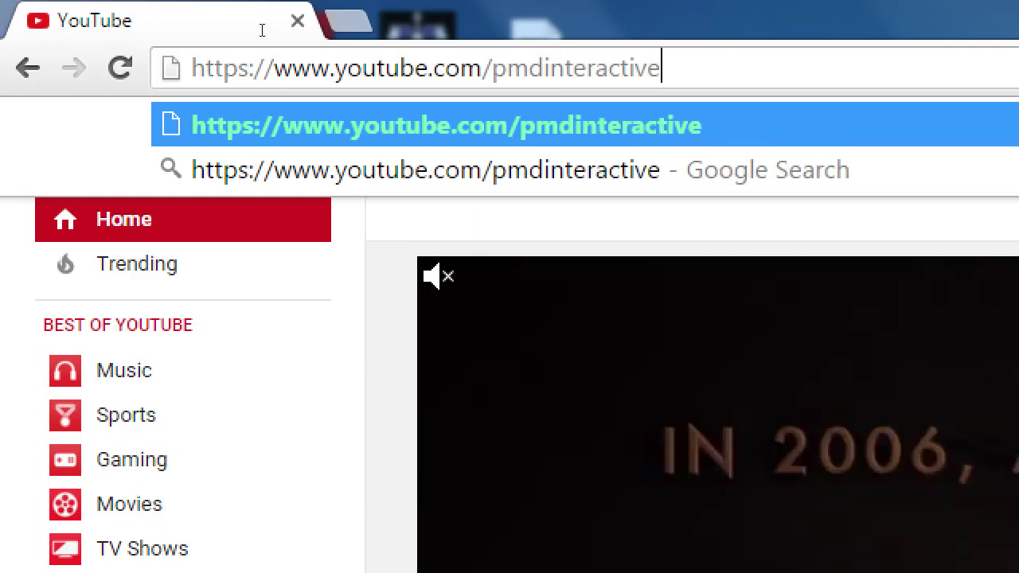
key("Return")
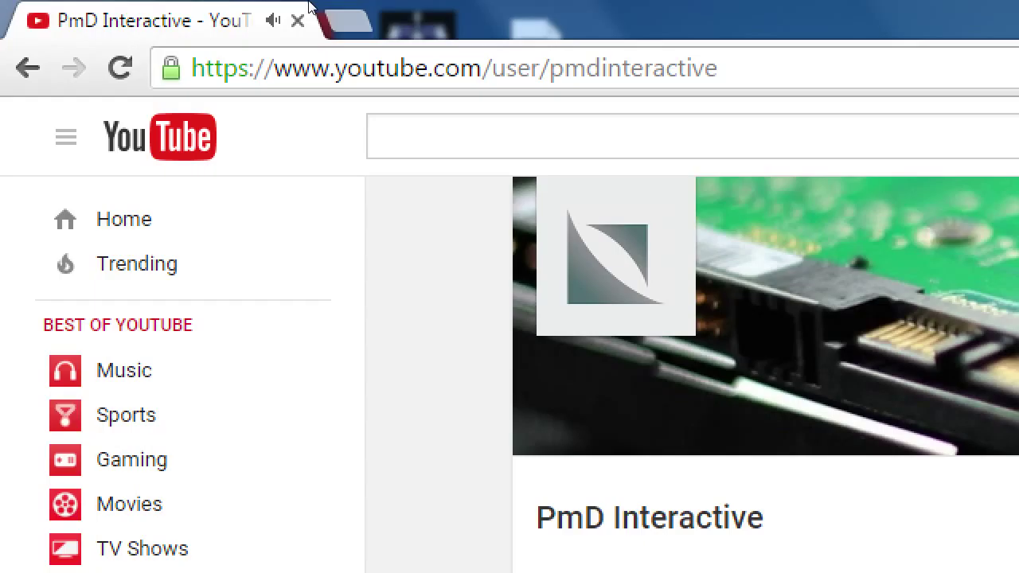
key("ctrl+l")
key("End")
key("ctrl+Left")
key("ctrl+Left")
key("ctrl+Left")
key("ctrl+Right")
key("Right")
key("ctrl+shift+Left")
key("BackSpace")
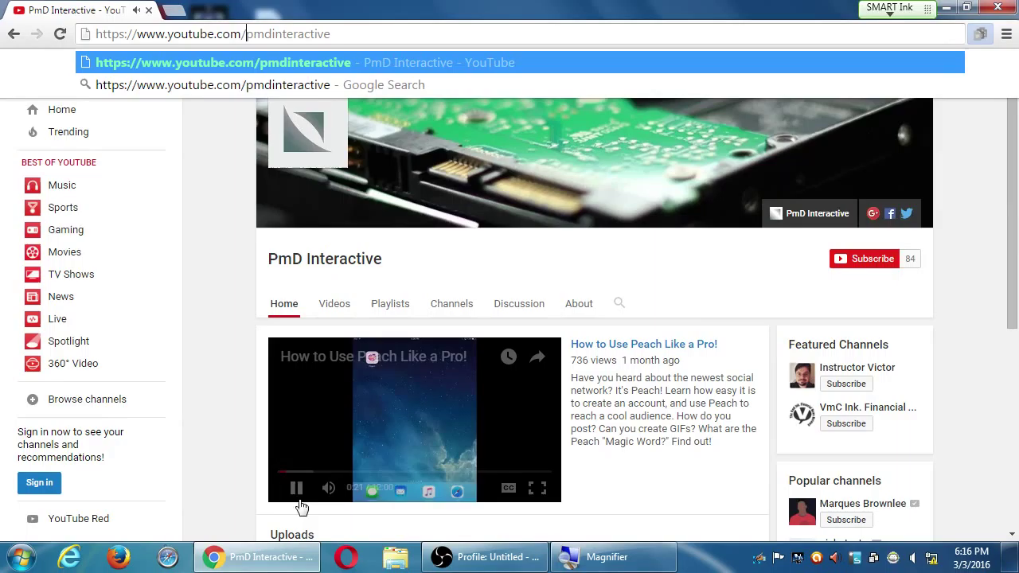
Step: Pause the channel's featured video and open the PmD Interactive channel's list of videos
left_click(297, 489)
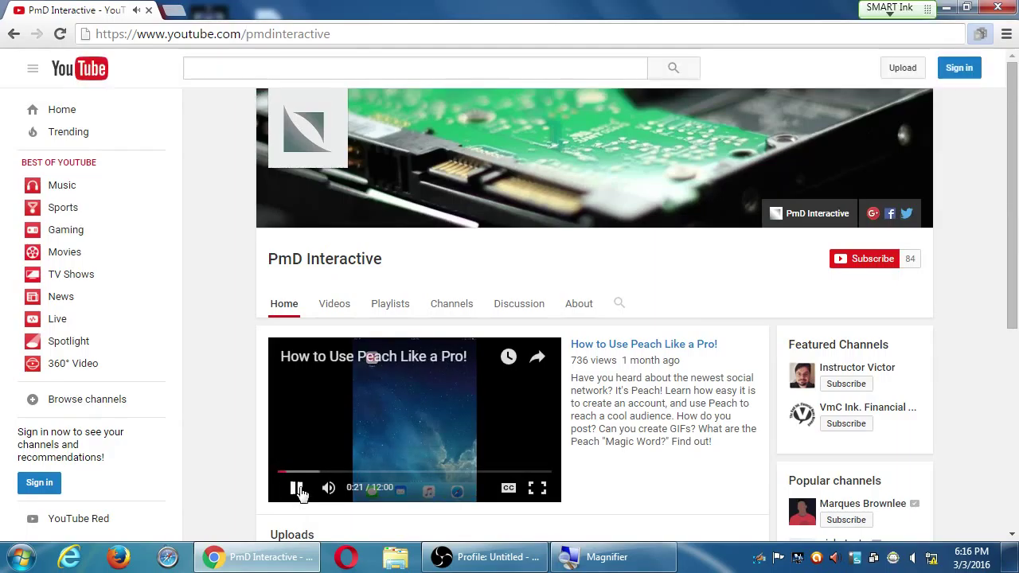
left_click(297, 488)
scroll(310, 487, "down", 4)
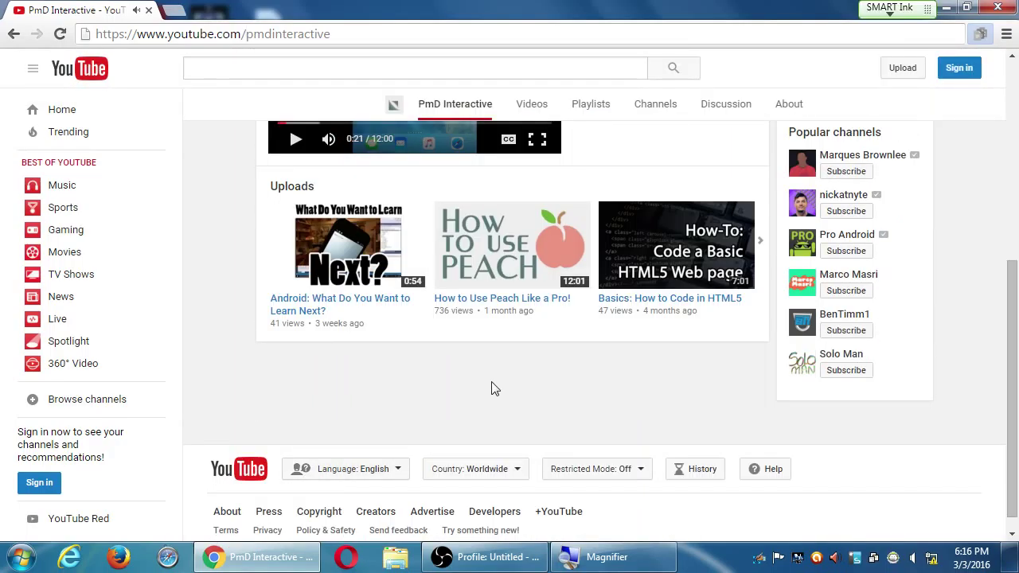
scroll(491, 388, "up", 4)
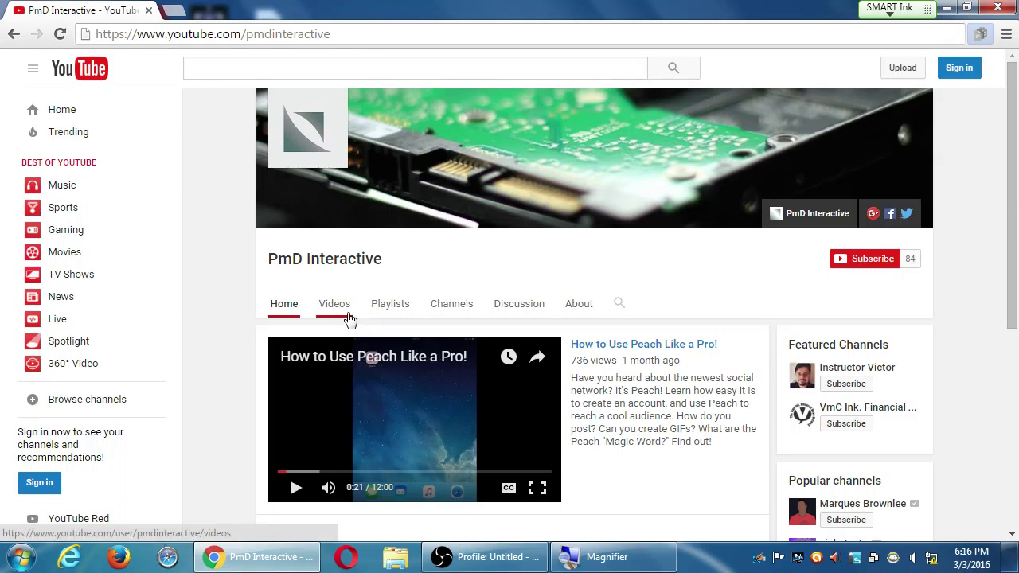
left_click(346, 317)
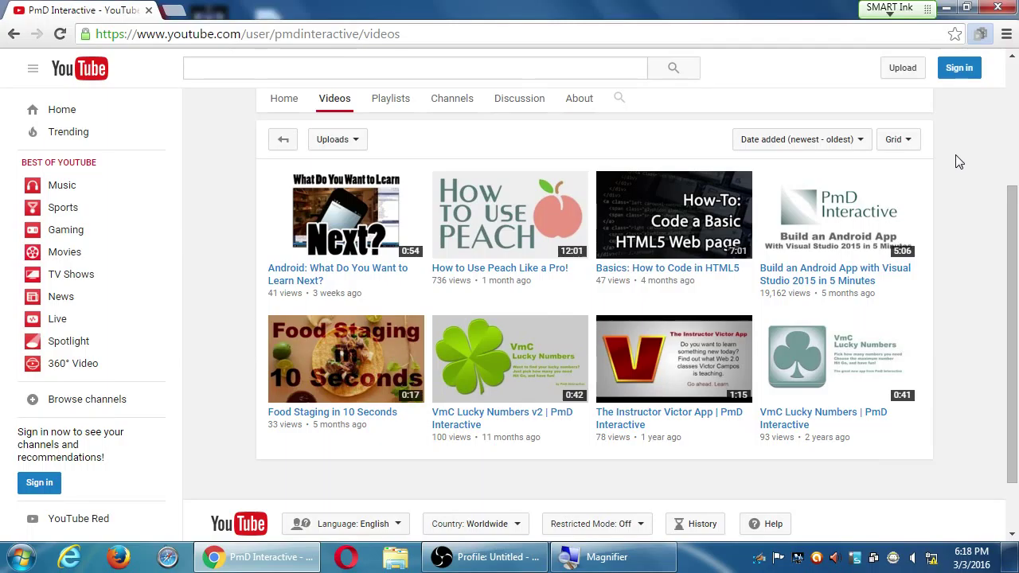
Step: Look over the PmD Interactive channel's uploaded videos and close the browser window
scroll(963, 165, "up", 2)
scroll(963, 164, "up", 1)
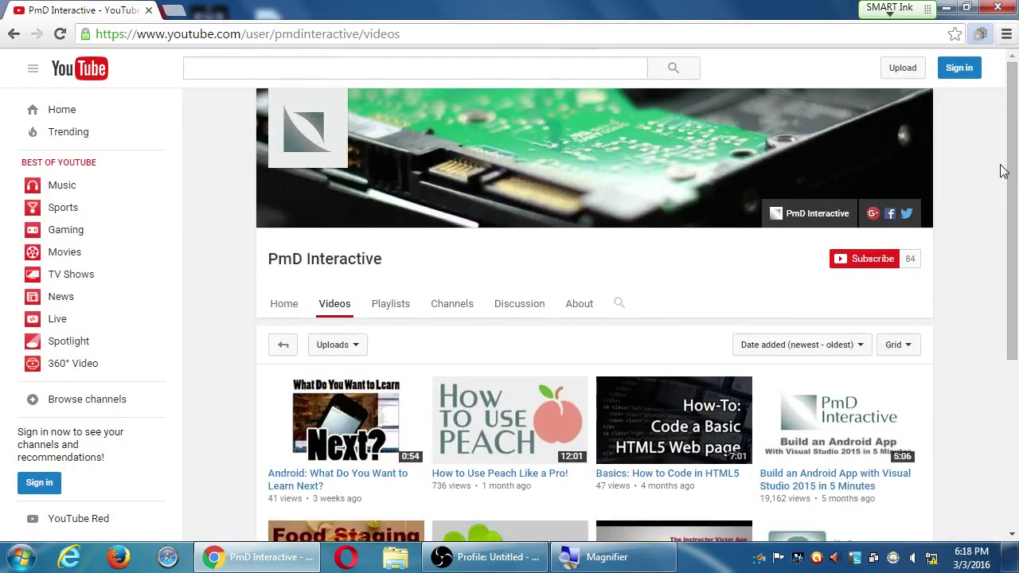
scroll(1004, 163, "down", 3)
key("super+plus")
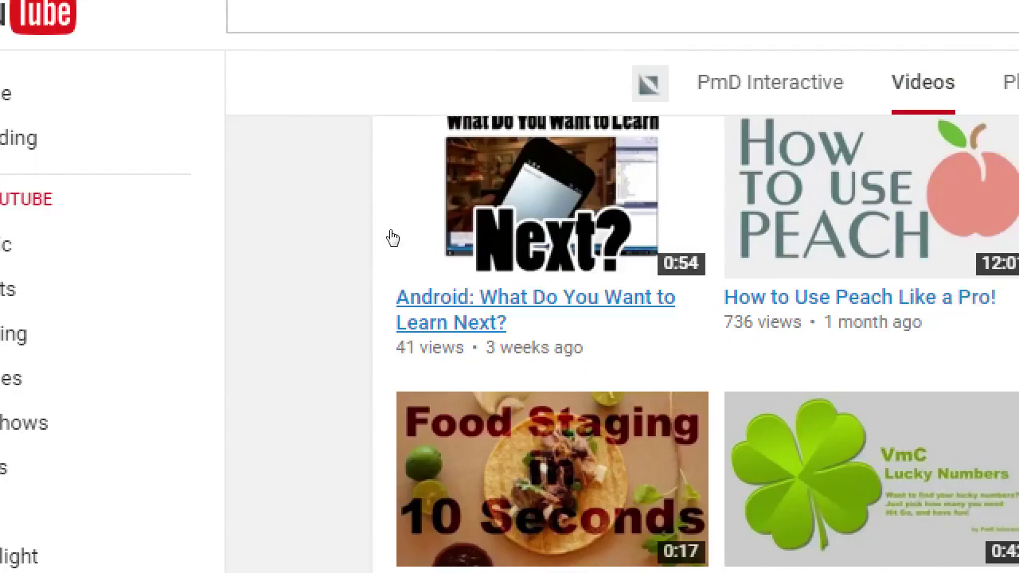
scroll(389, 236, "up", 1)
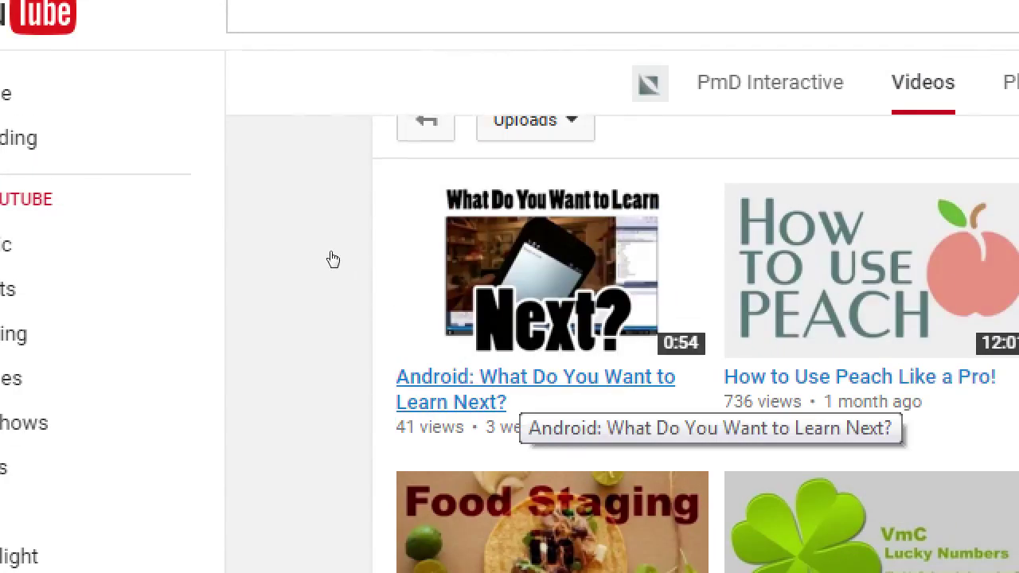
key("super+minus")
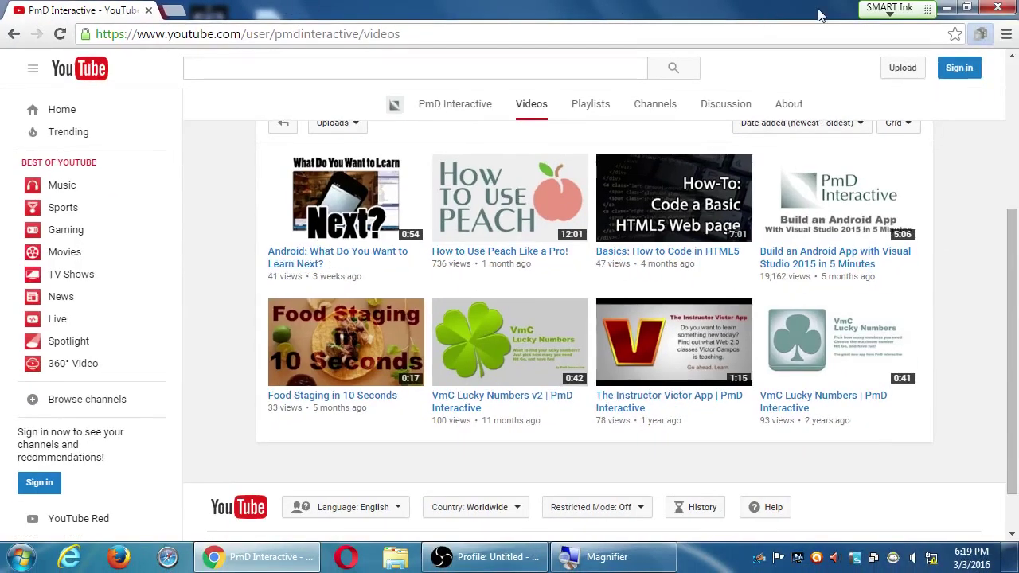
left_click(996, 7)
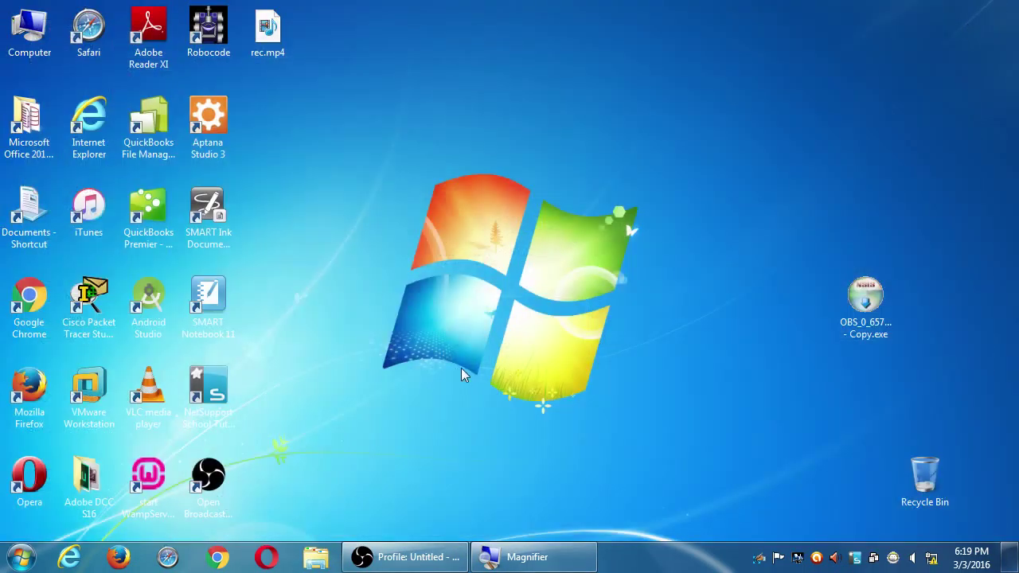
Step: Open the Android II course folder on the classroom data (Z:) network drive from Computer
double_click(32, 36)
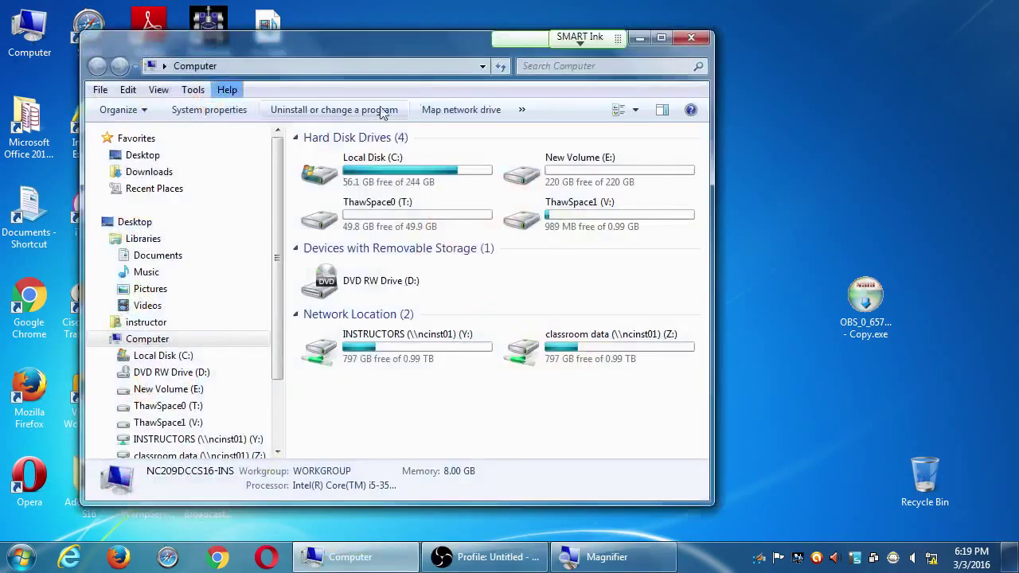
left_click_drag(412, 59, 669, 52)
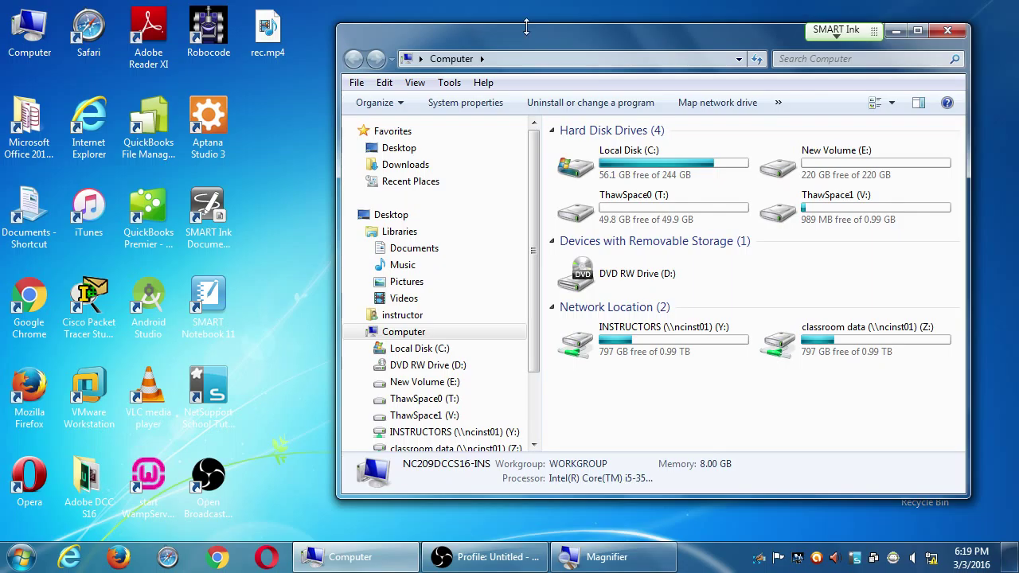
left_click(794, 342)
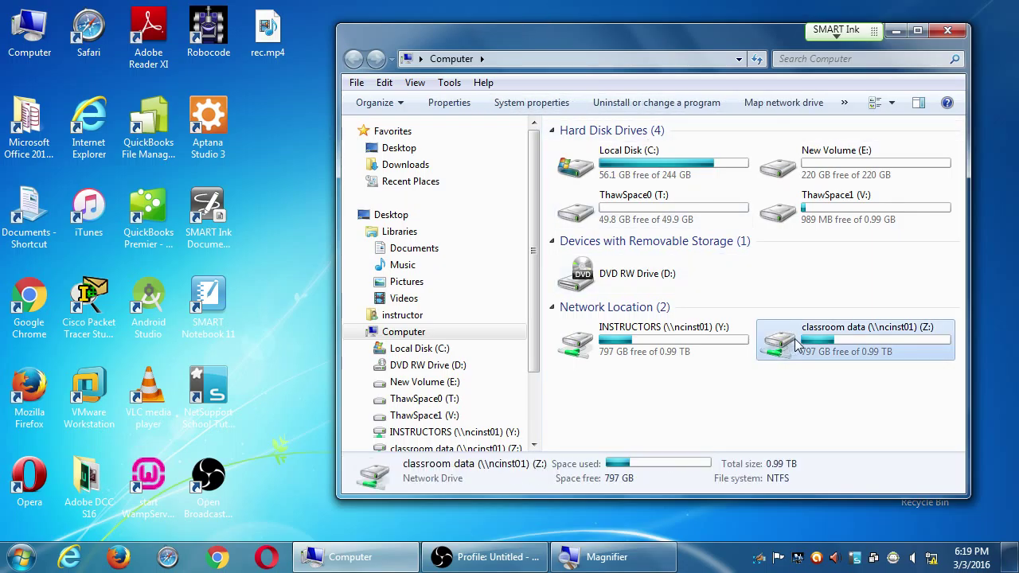
double_click(794, 342)
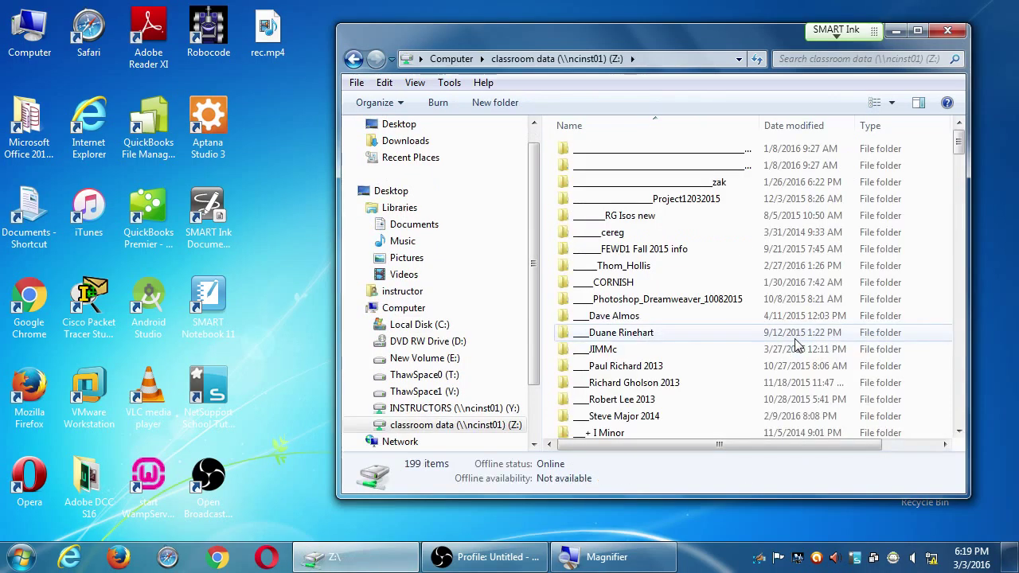
left_click(636, 317)
scroll(645, 334, "down", 12)
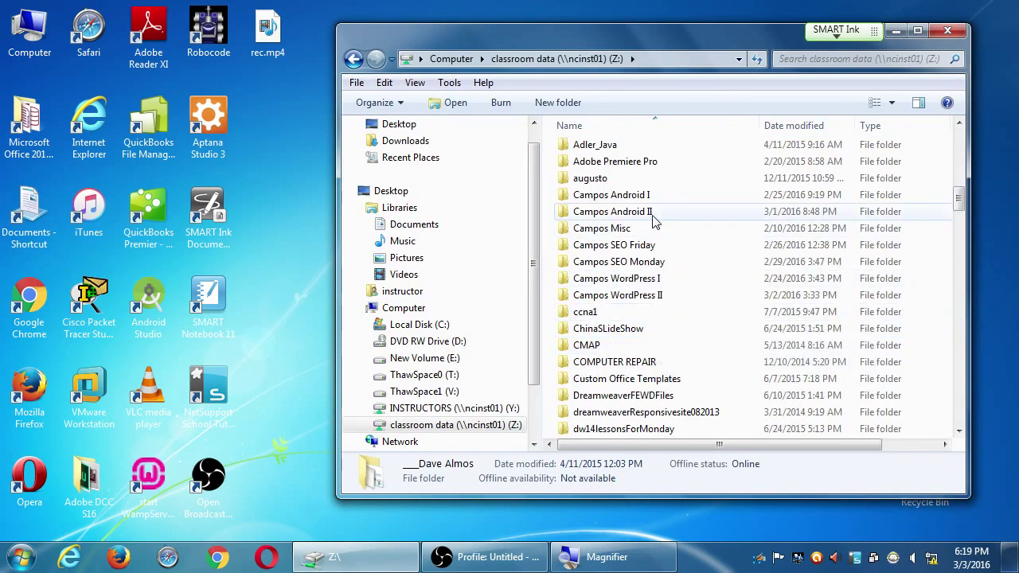
double_click(652, 211)
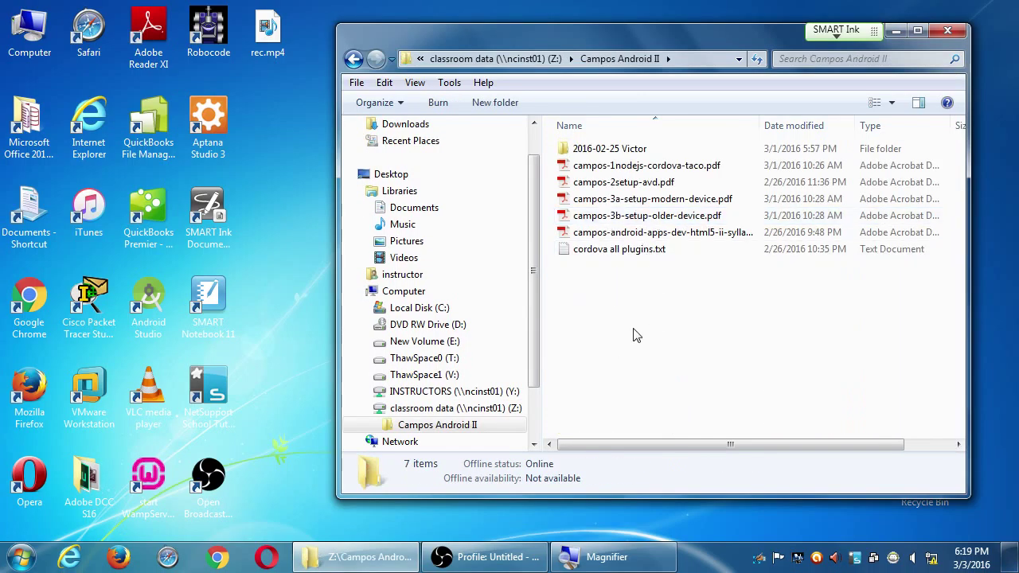
Step: Copy the 3a modern-device and 3b older-device setup PDFs from the course folder to the desktop
left_click_drag(686, 33, 805, 54)
left_click(755, 220)
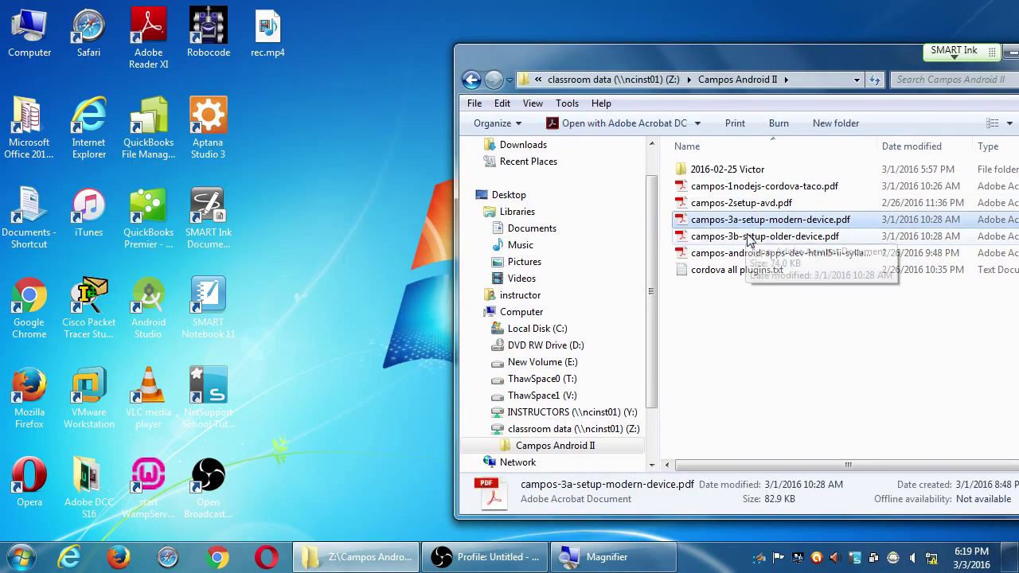
left_click(752, 237, "shift")
left_click_drag(752, 236, 379, 198)
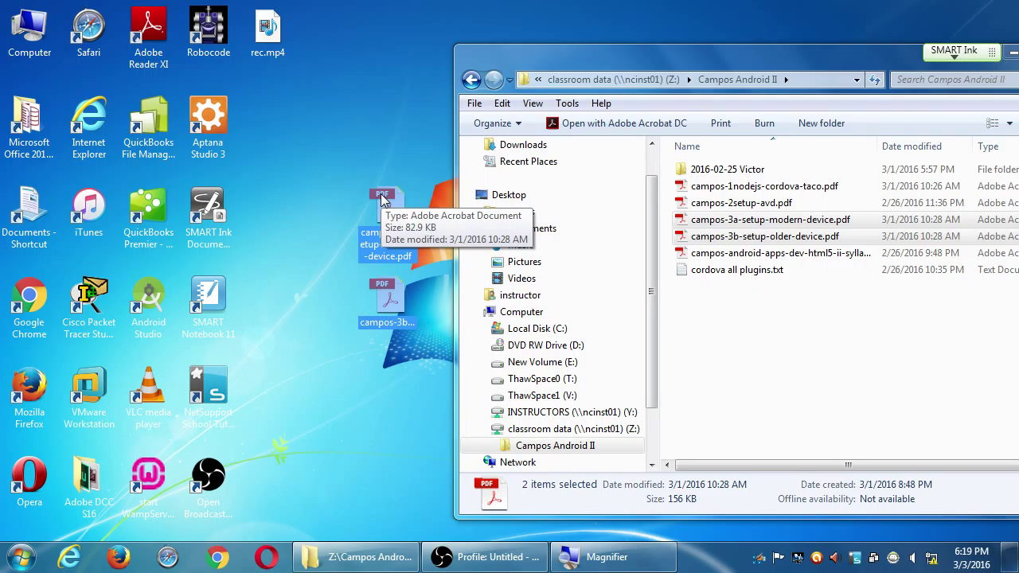
left_click(307, 167)
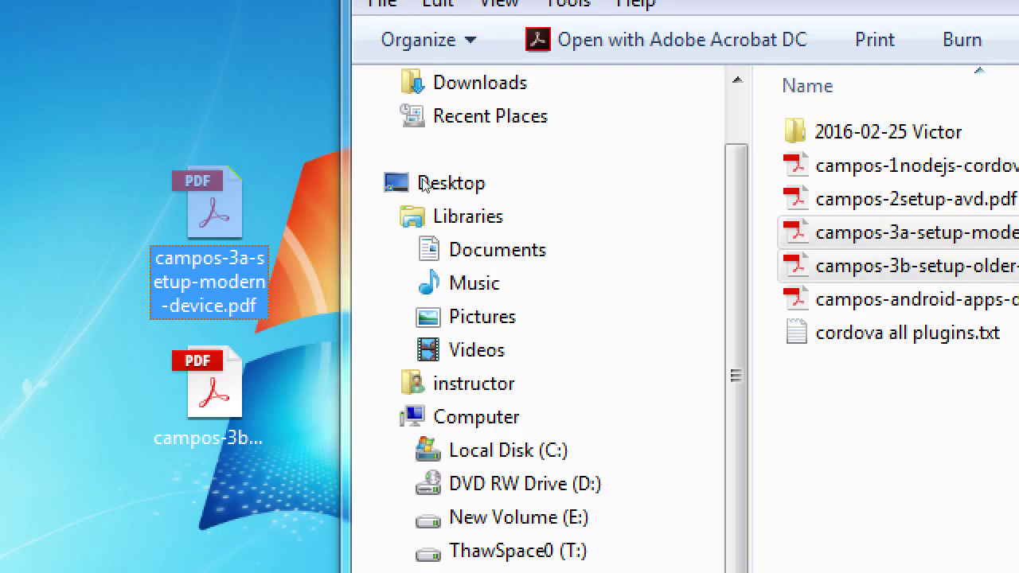
key("Down")
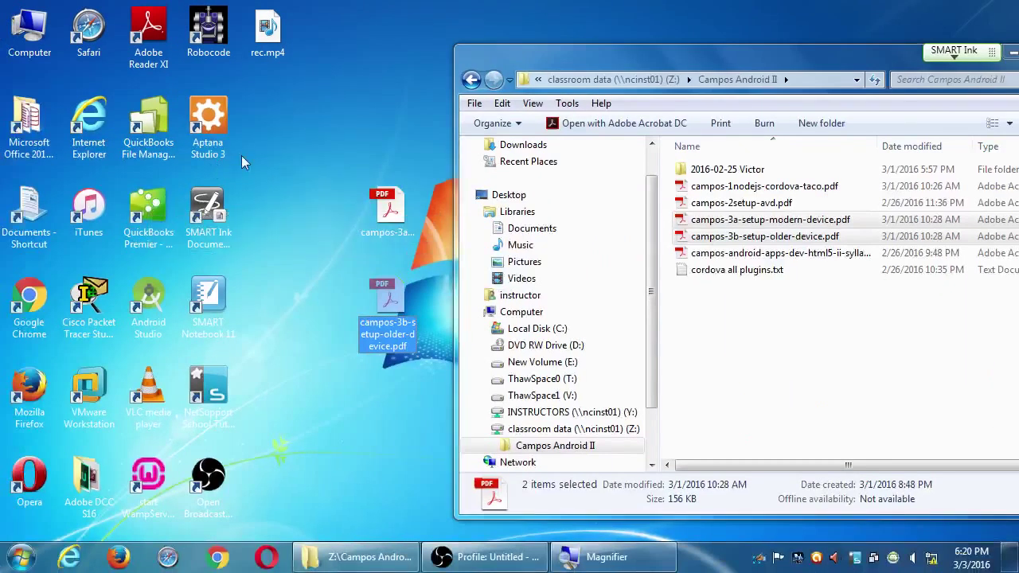
Step: Close the course folder window and open the 3a modern-device setup PDF from the desktop
left_click_drag(702, 58, 477, 28)
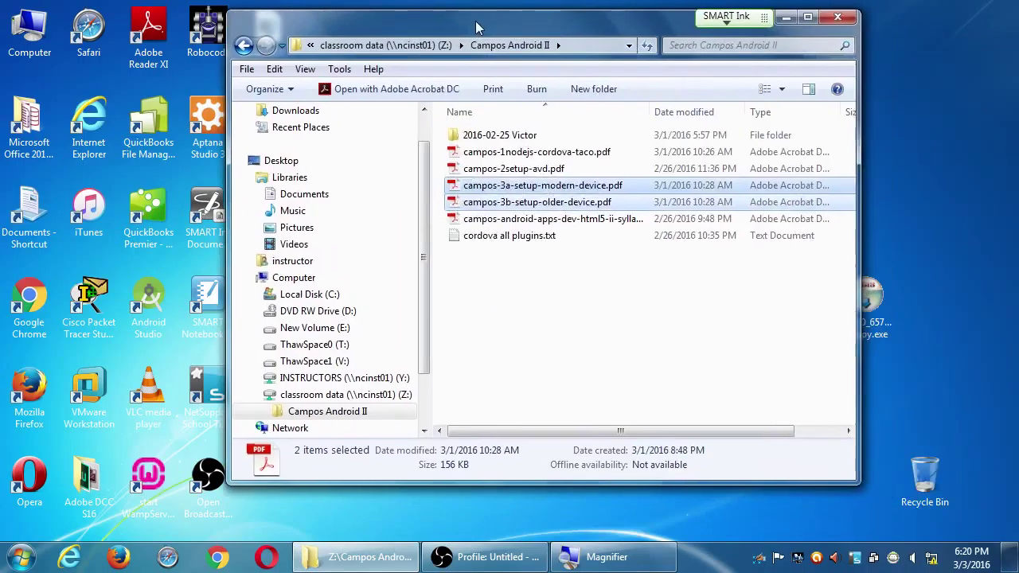
left_click(837, 16)
left_click(398, 214)
double_click(398, 213)
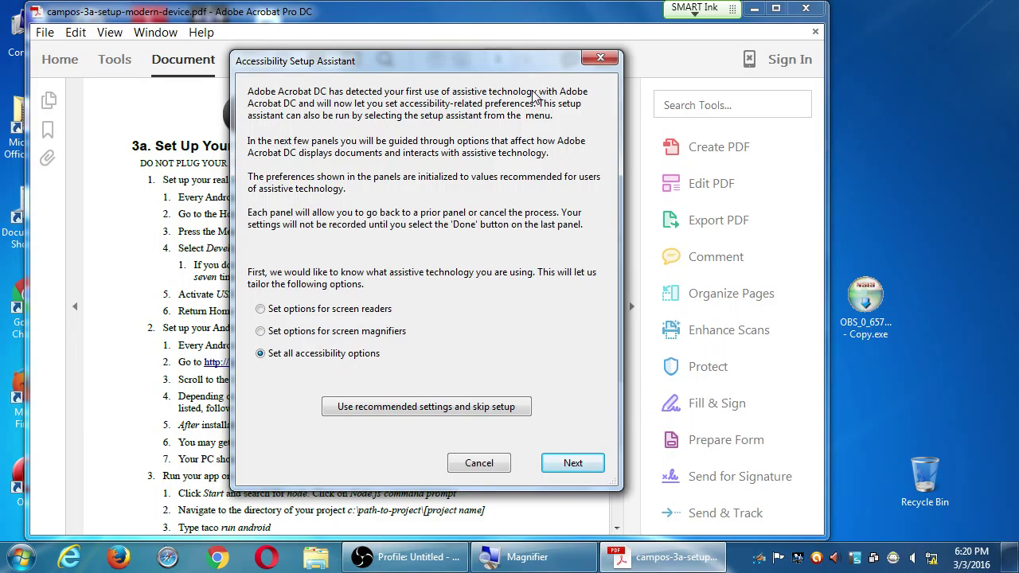
Step: Dismiss the accessibility setup and untagged-document reading dialogs, and maximize the PDF window
left_click(475, 467)
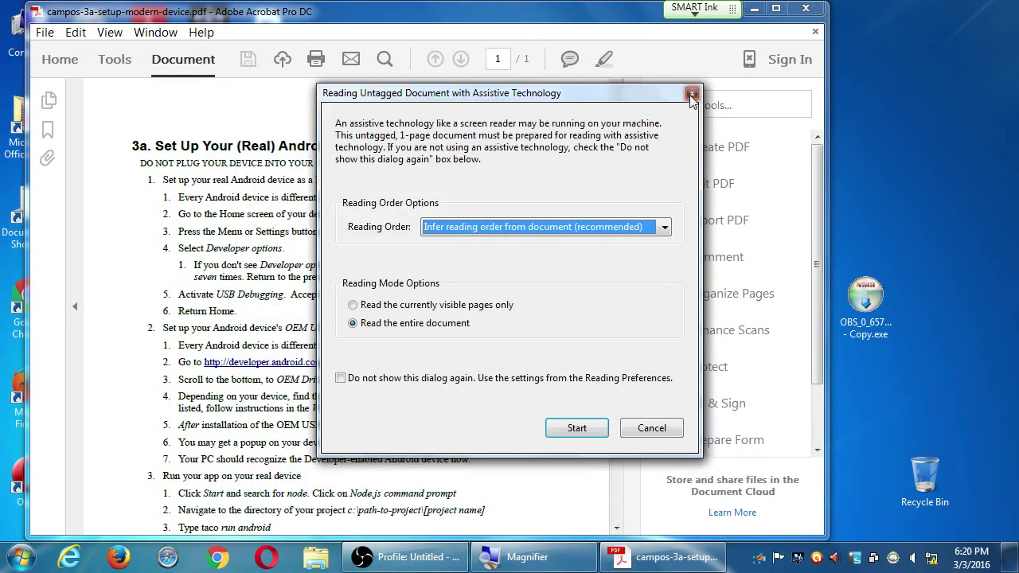
left_click(689, 97)
left_click(775, 8)
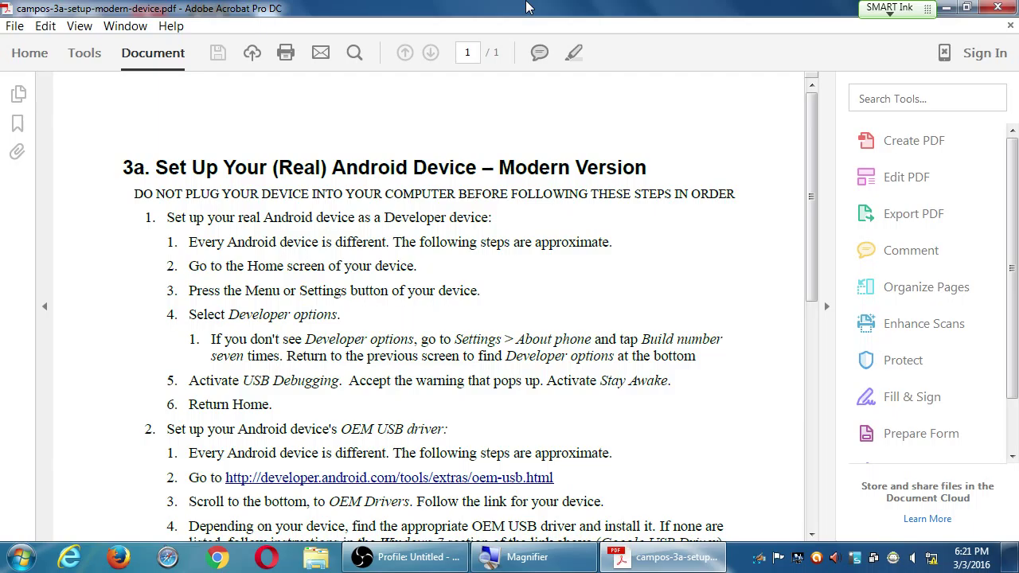
Step: Open a Command Prompt from the desktop with cmd and launch the Android SDK Manager with the android command
key("super+d")
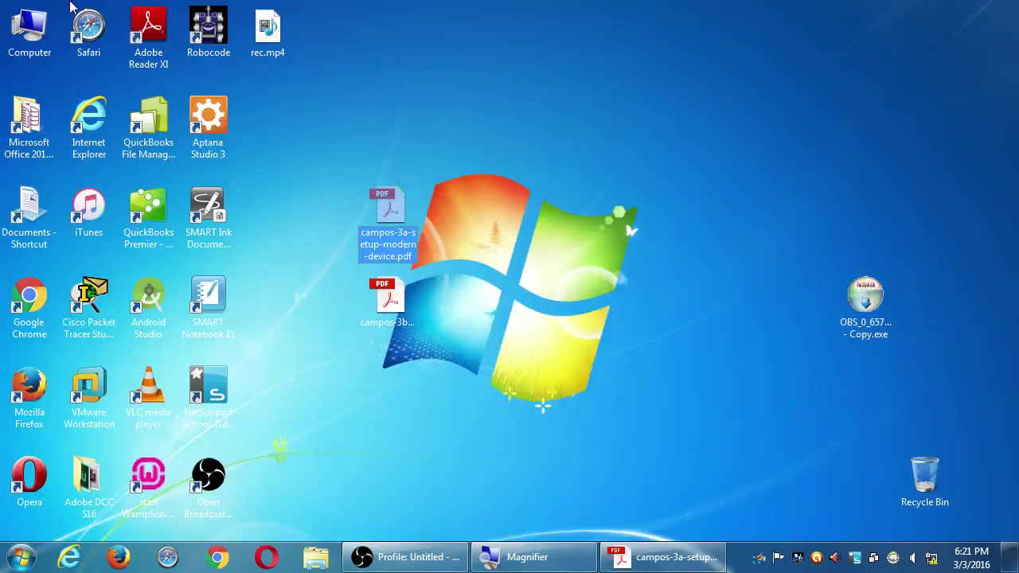
key("super+r")
type("cmd")
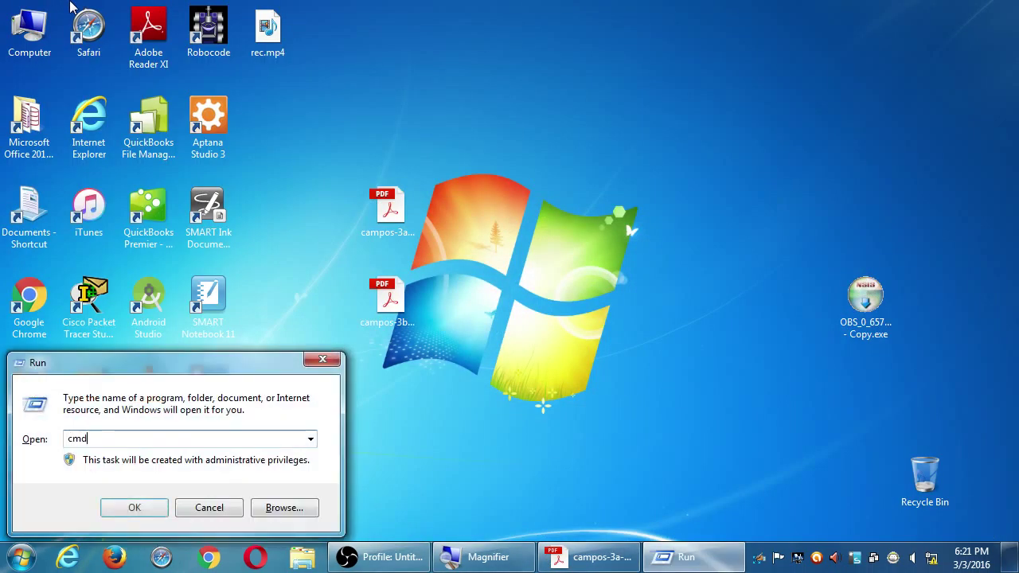
key("Return")
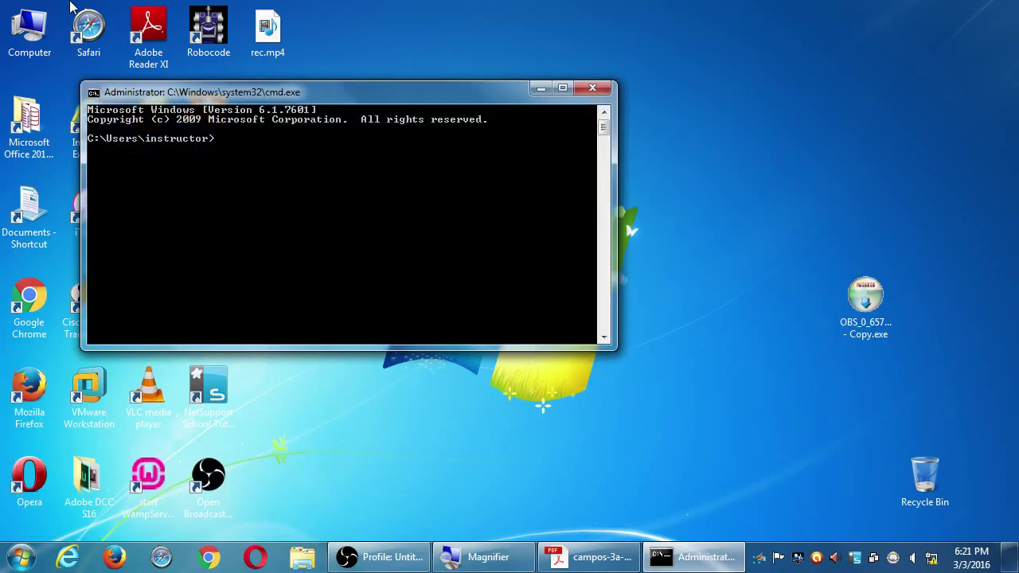
type("android")
key("Return")
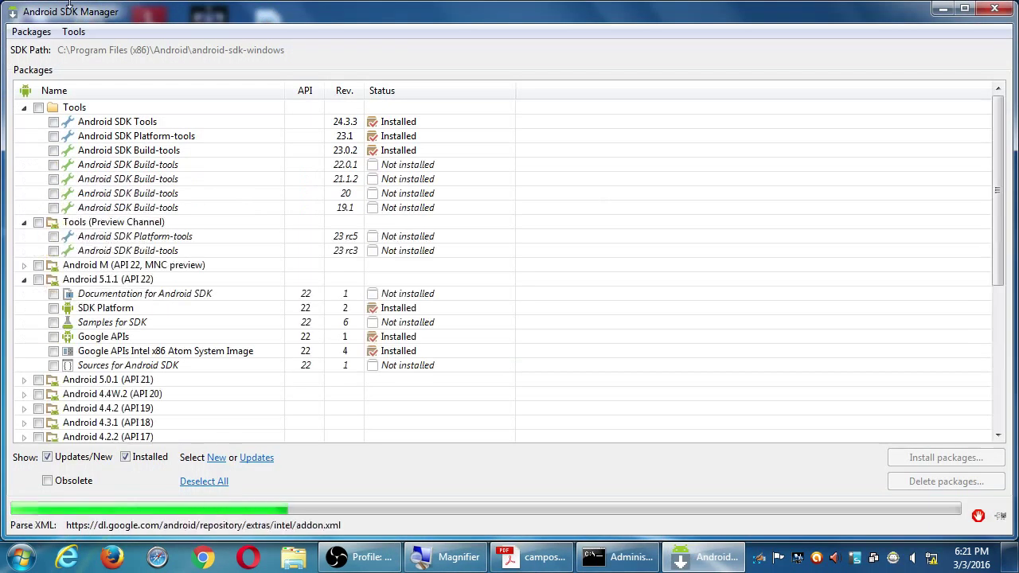
left_click(72, 31)
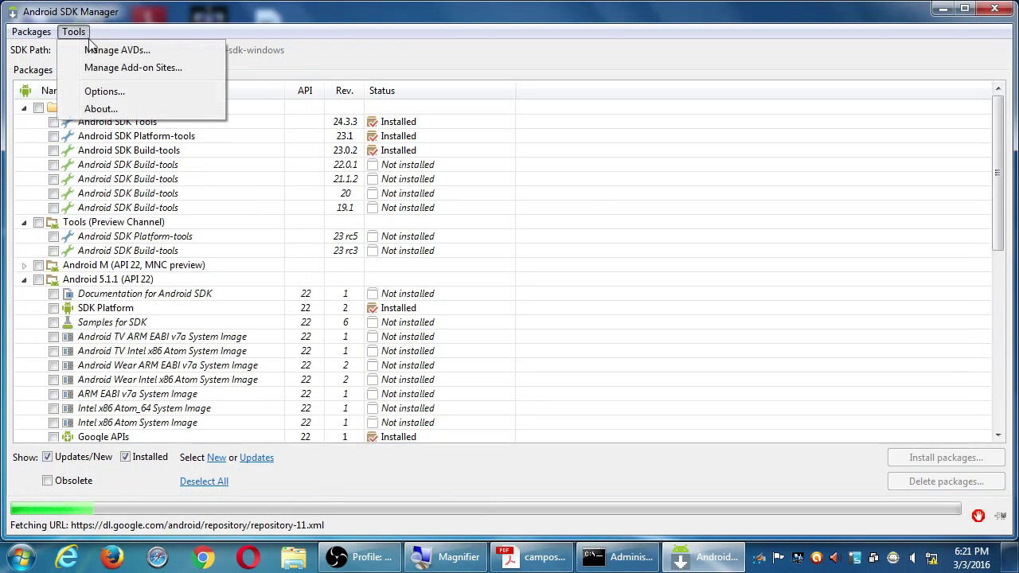
left_click(101, 51)
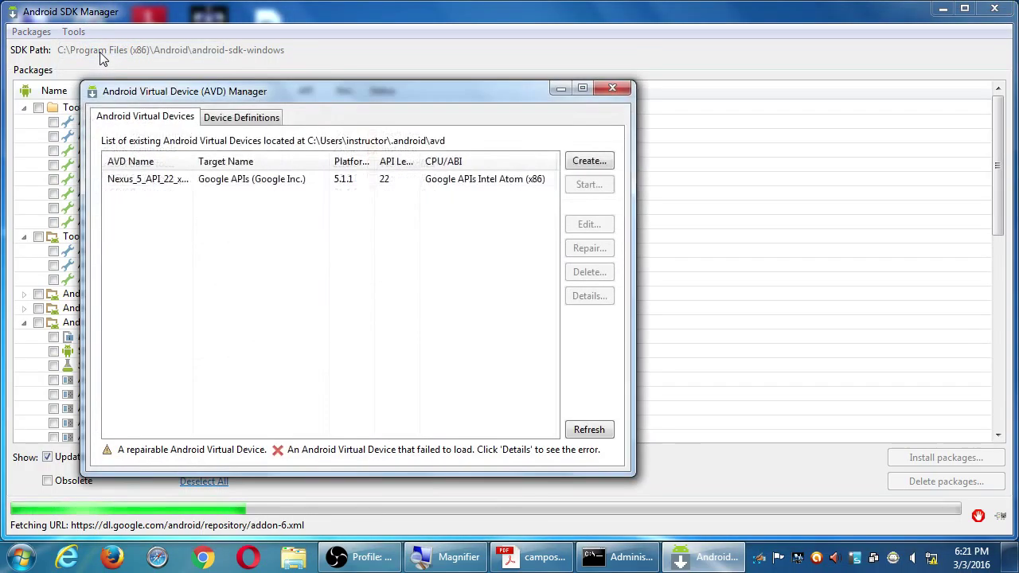
left_click(267, 117)
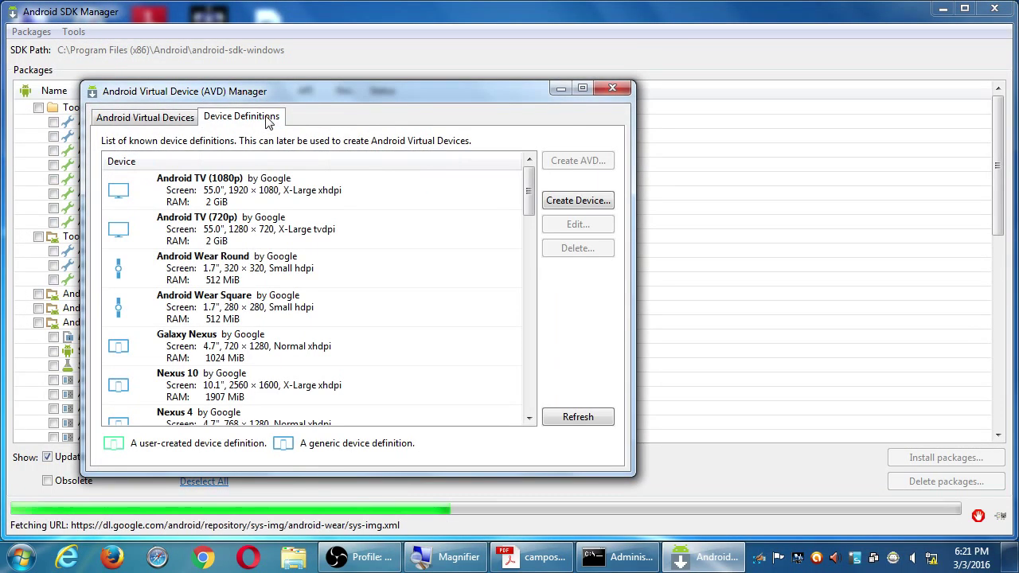
left_click(530, 266)
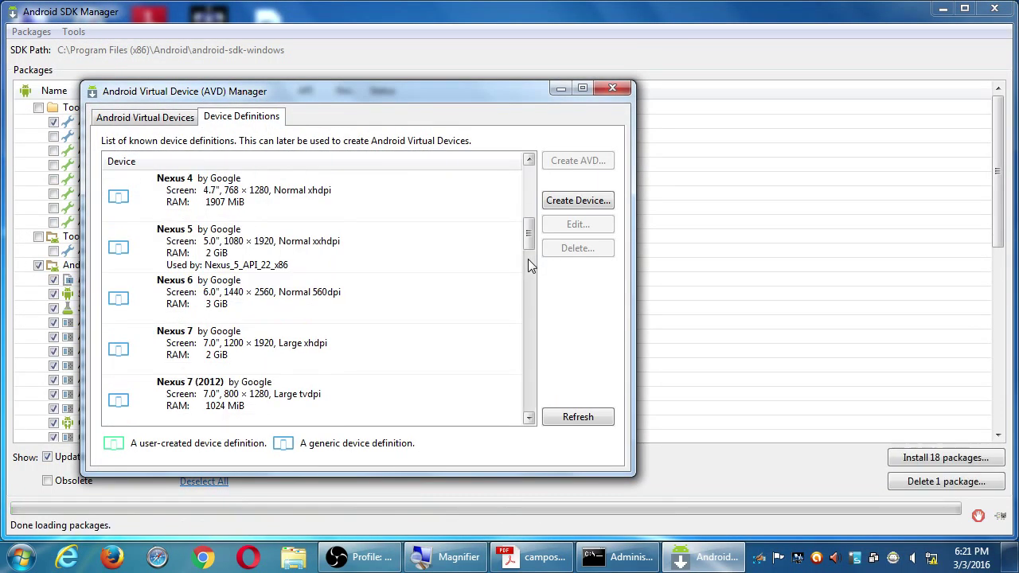
left_click(529, 346)
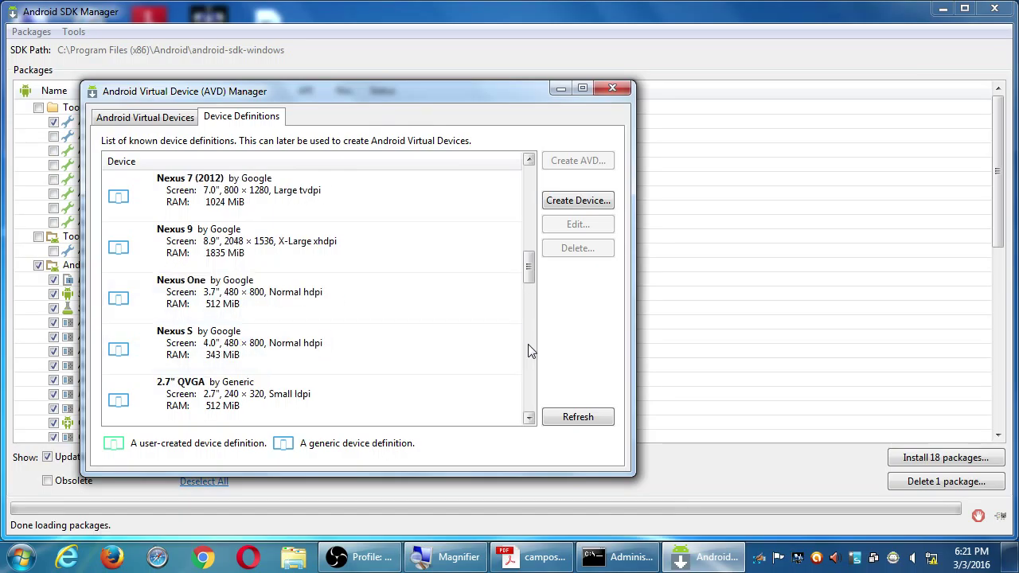
left_click(531, 350)
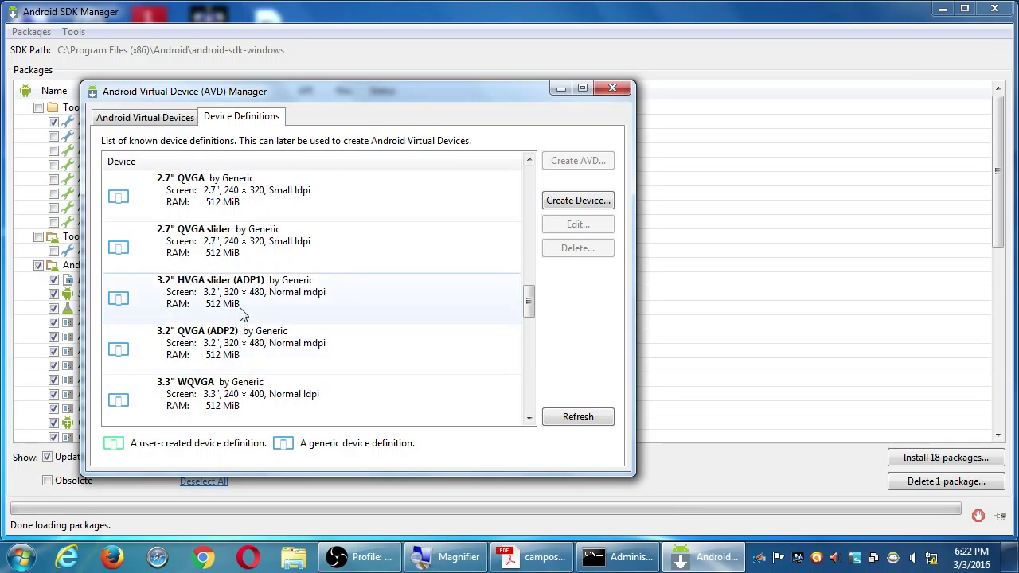
left_click(236, 351)
left_click(577, 160)
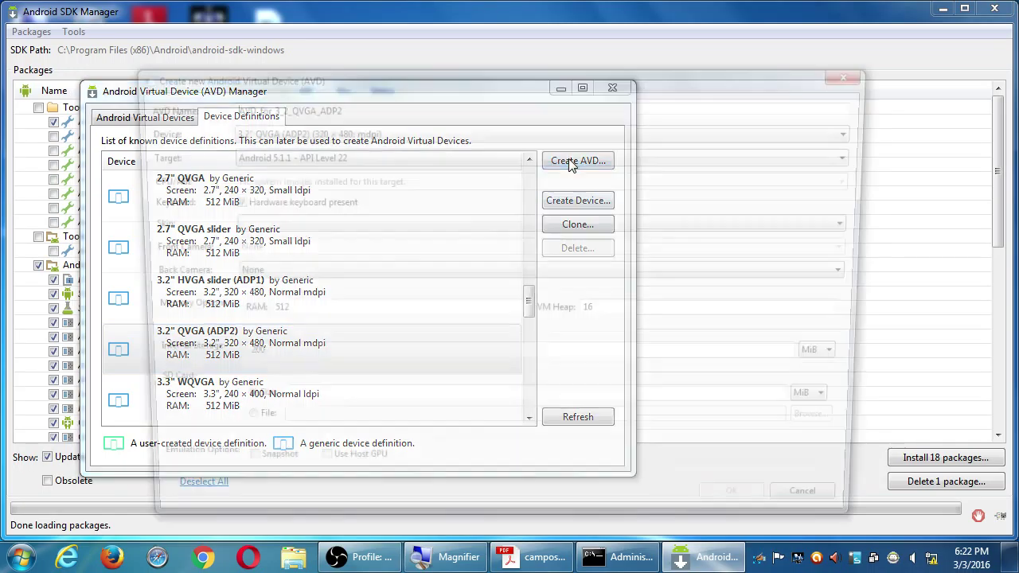
Step: Configure the virtual device with target Google APIs API Level 22, dynamic hardware controls skin, back camera Webcam0 and a 99 MiB SD card
left_click(295, 155)
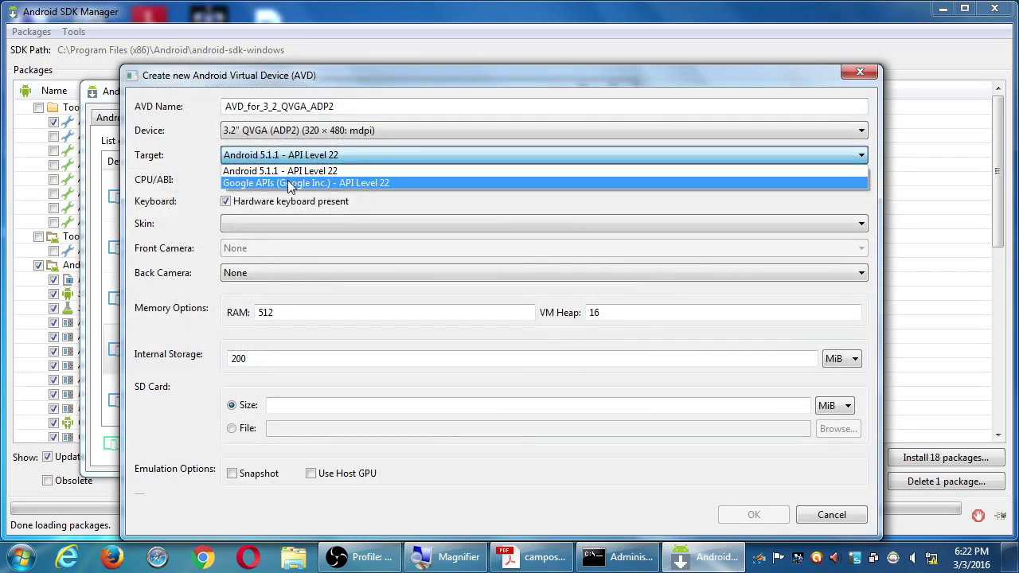
left_click(289, 183)
left_click(294, 223)
left_click(295, 237)
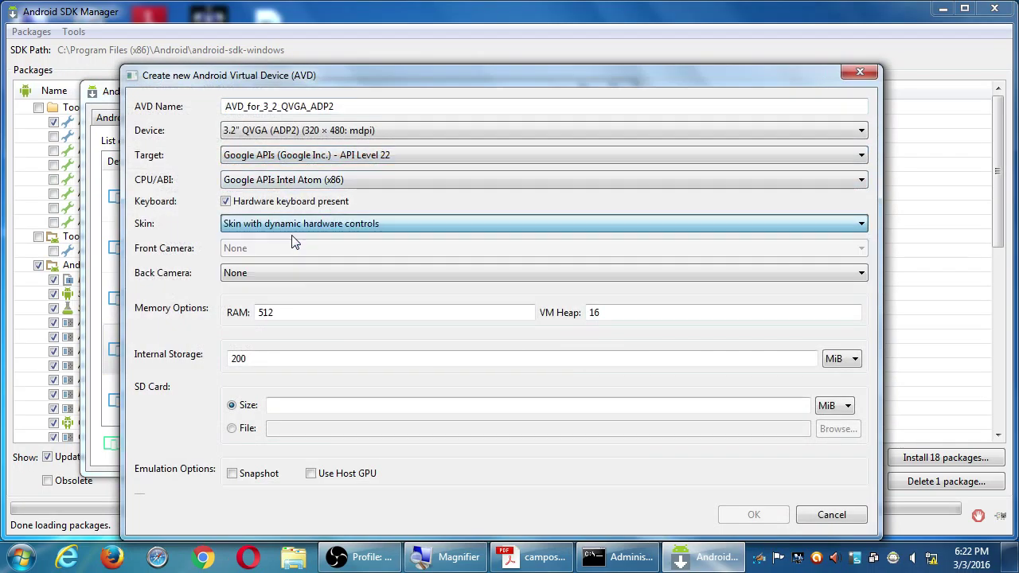
left_click(307, 275)
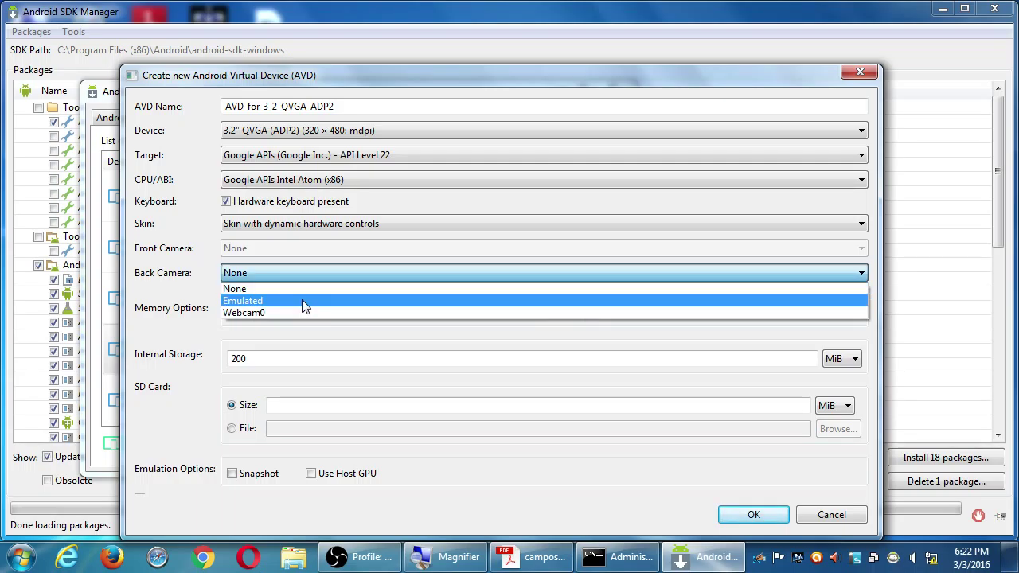
left_click(300, 312)
left_click(323, 406)
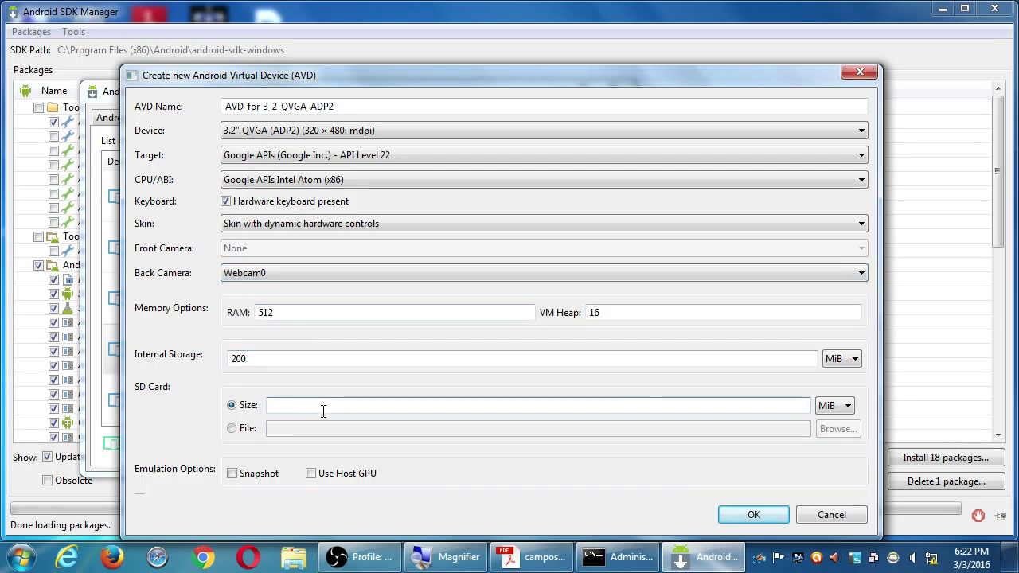
type("99")
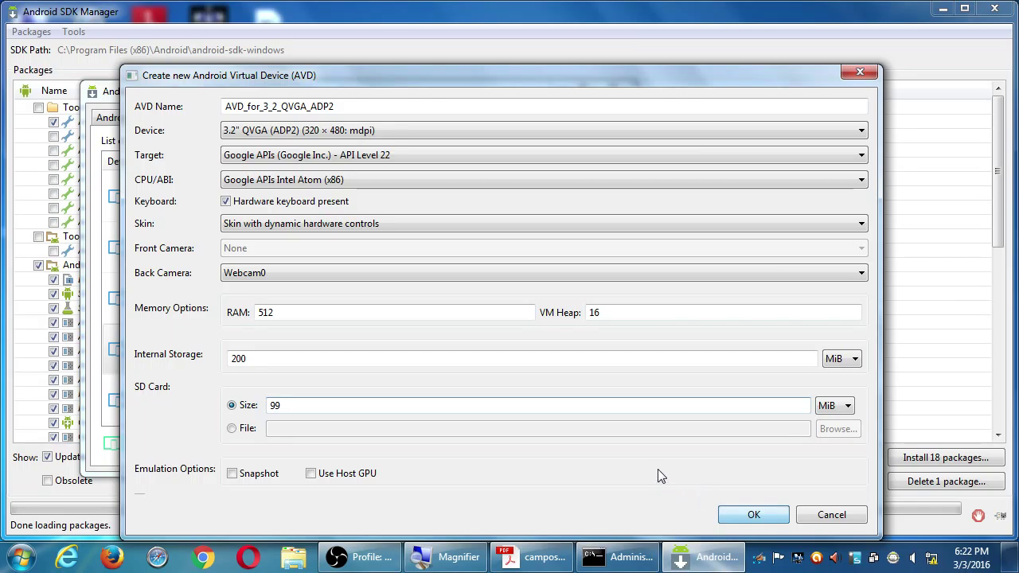
Step: Review the developer device steps in the setup PDF, and launch the AVD_for_3_2_QVGA_ADP2 virtual device from the AVD Manager
left_click(544, 556)
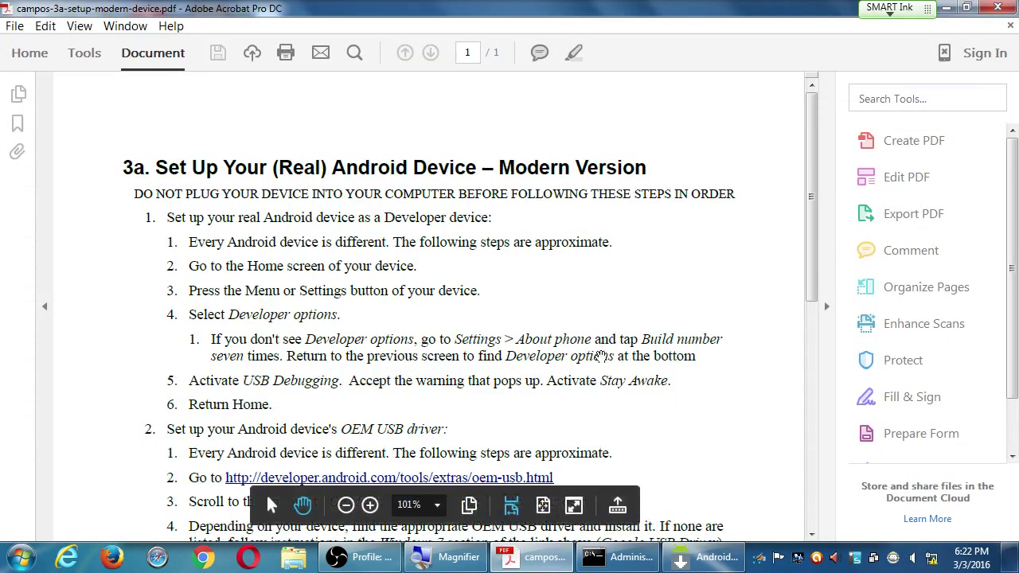
scroll(601, 356, "down", 3)
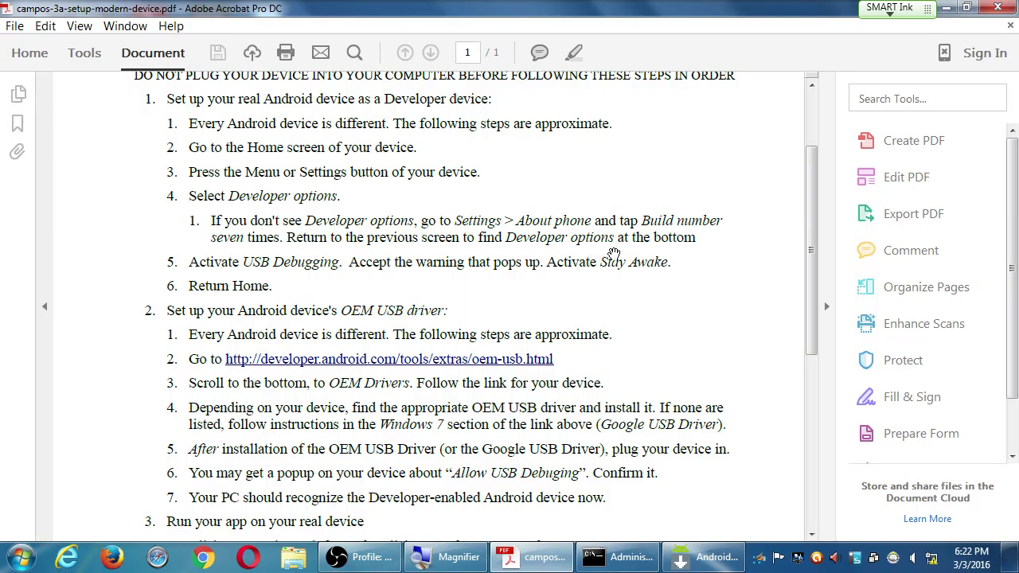
left_click(702, 557)
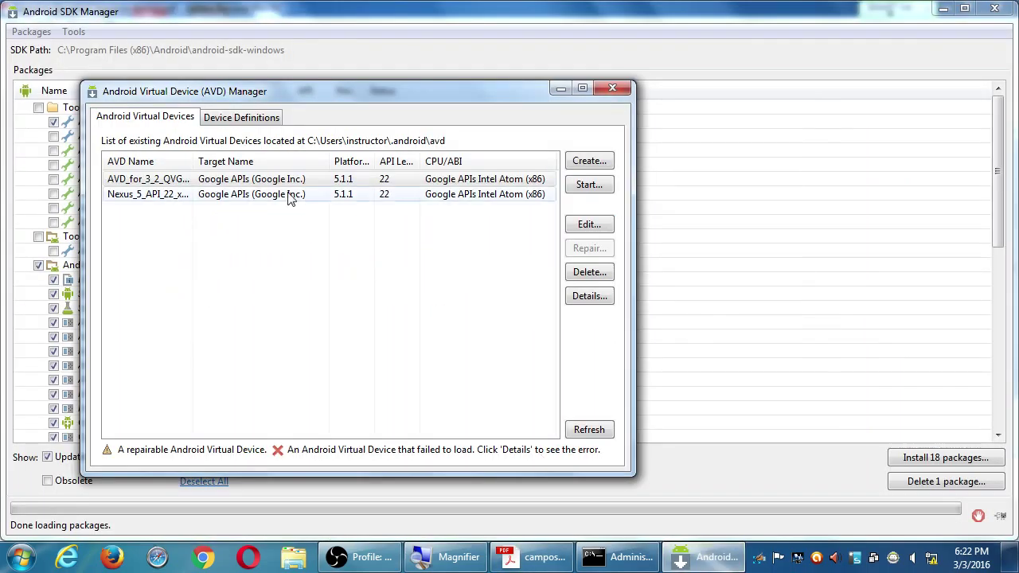
left_click(263, 178)
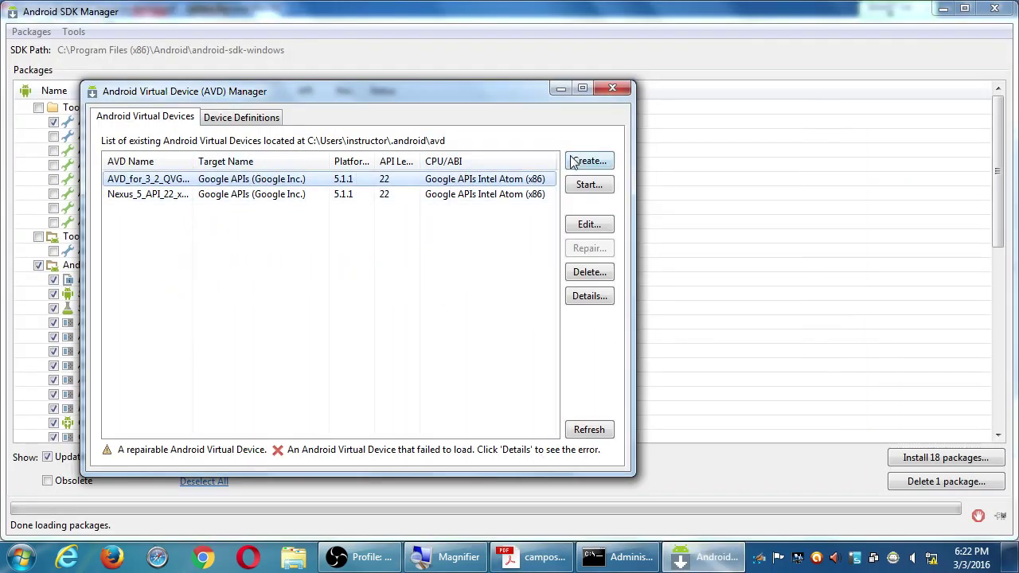
left_click(587, 190)
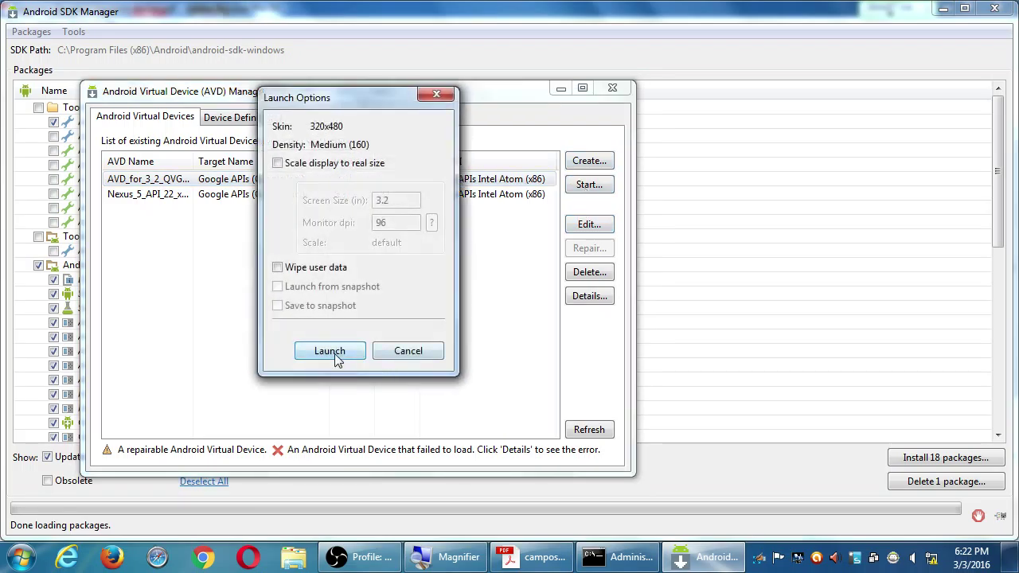
left_click(329, 348)
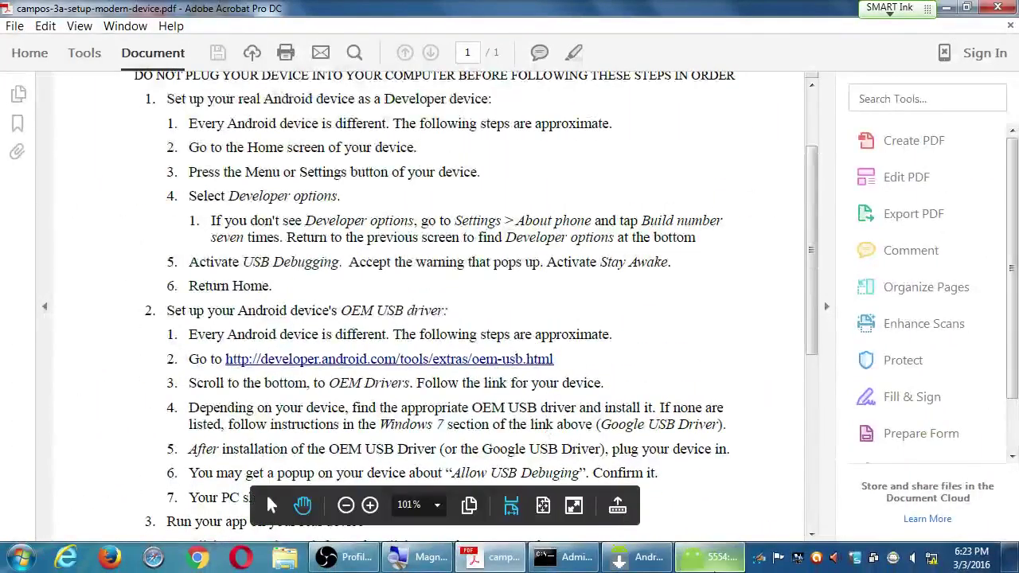
Step: Alternate between the setup PDF and the booting emulator, and place the emulator window beside the instructions
left_click(708, 557)
left_click_drag(272, 79, 706, 87)
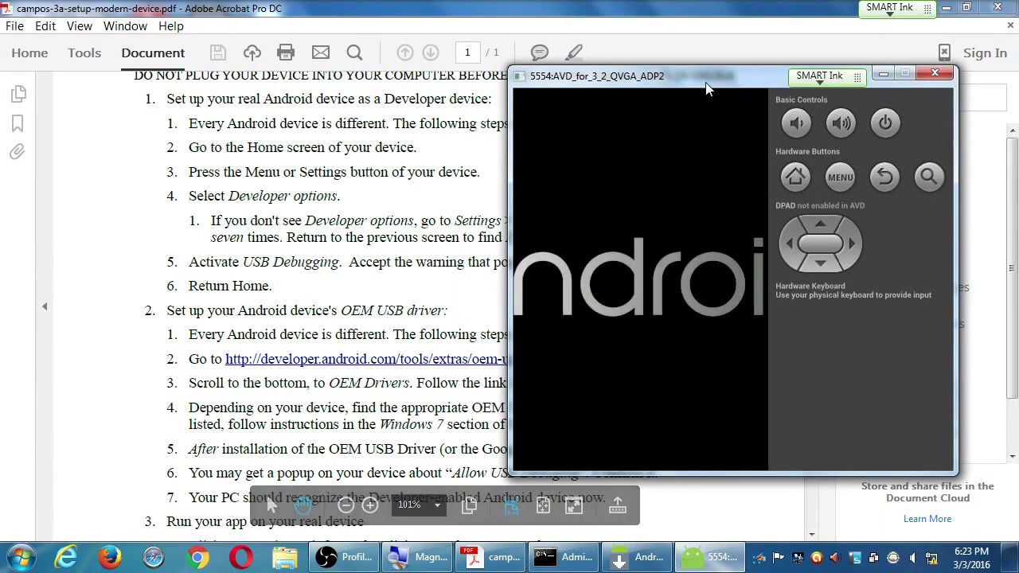
left_click(714, 6)
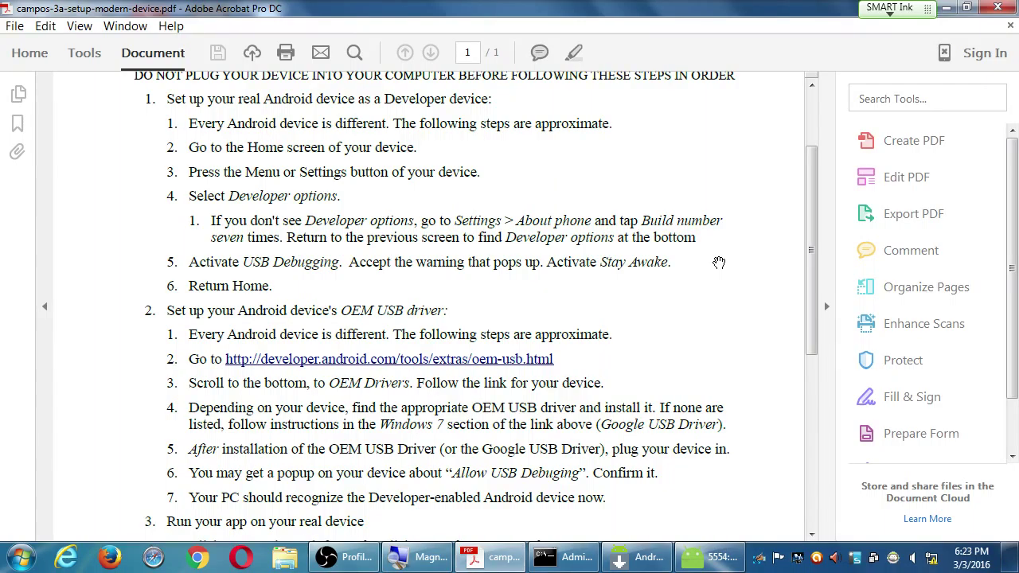
left_click(700, 555)
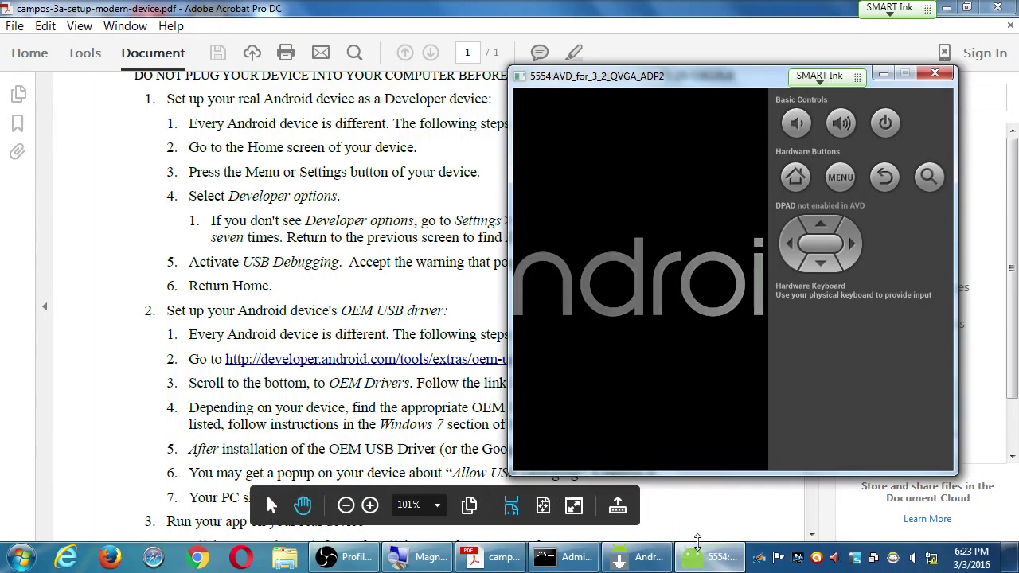
left_click(420, 274)
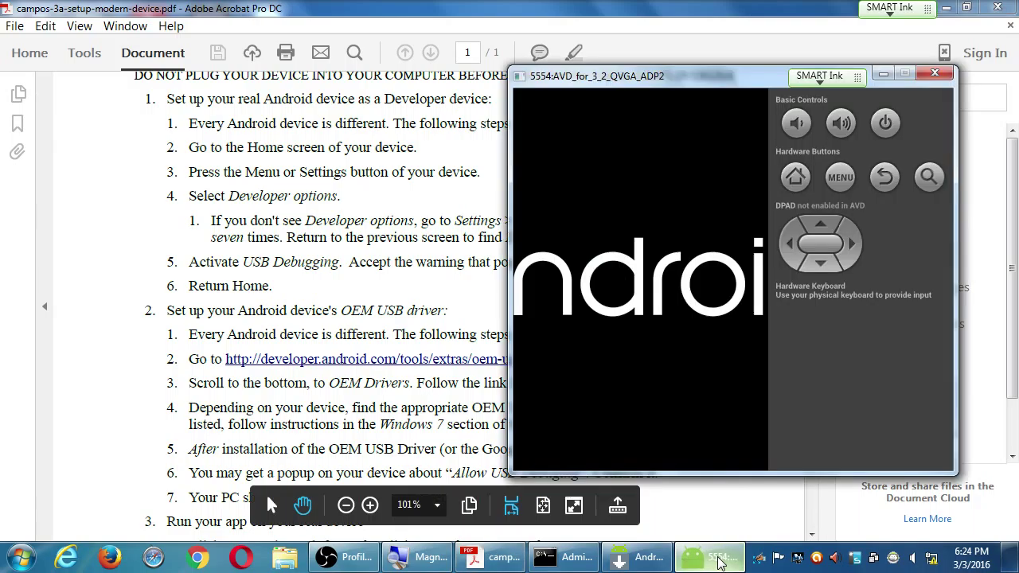
left_click(708, 556)
left_click_drag(646, 90, 848, 111)
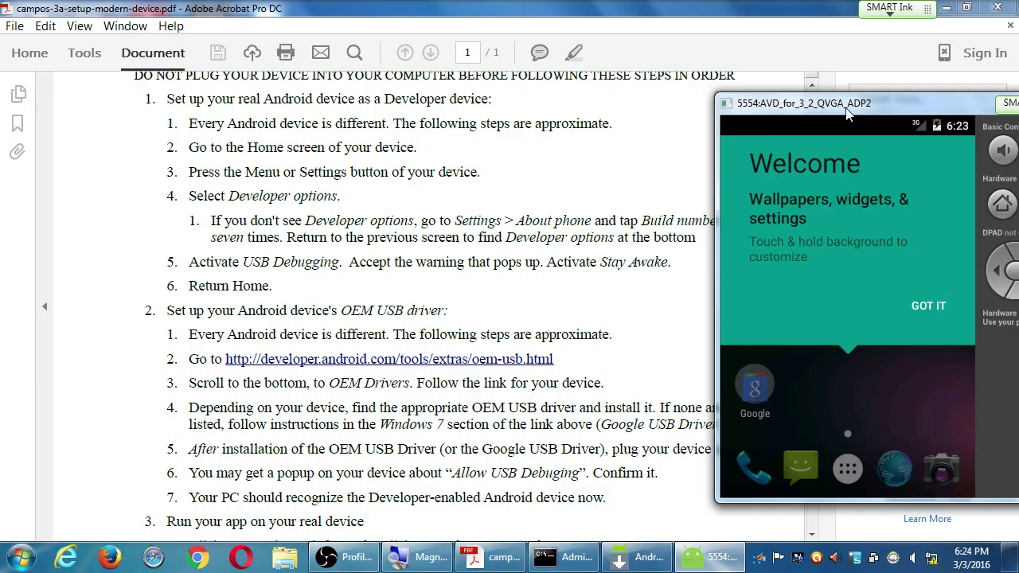
Step: Dismiss the emulator's Welcome tip and the Google App error while trying to open its app list
left_click(930, 308)
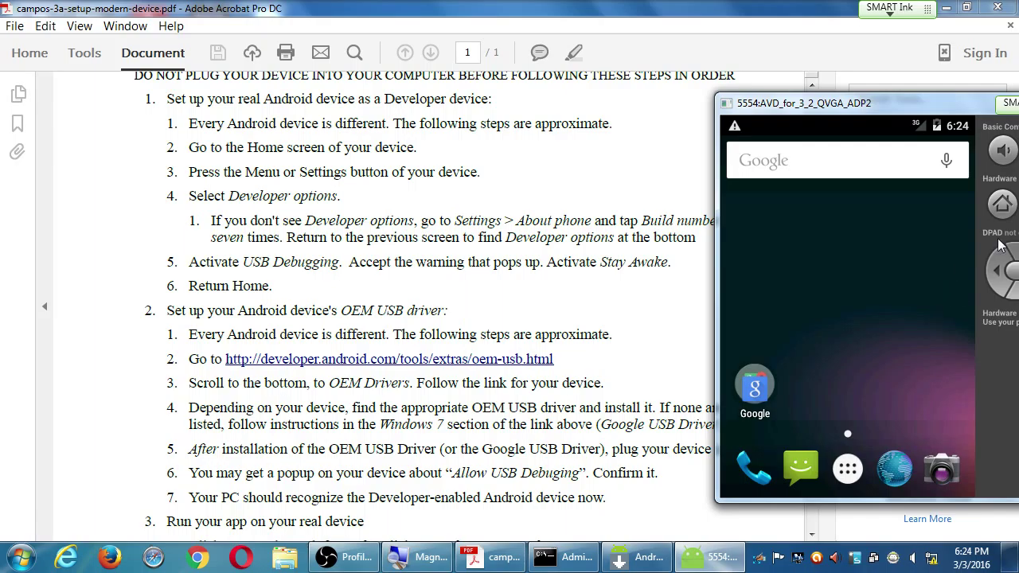
left_click_drag(898, 102, 625, 40)
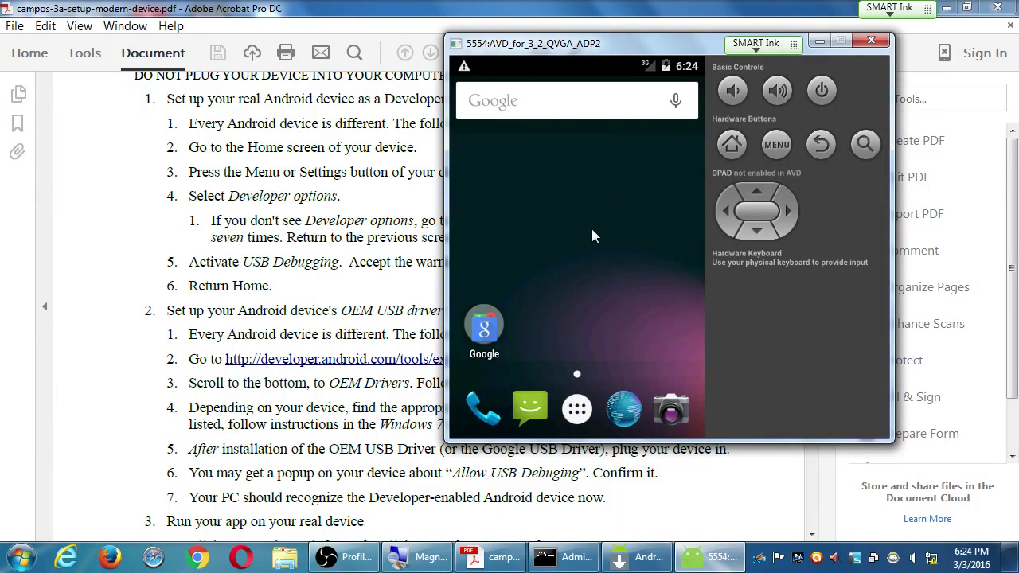
left_click(579, 409)
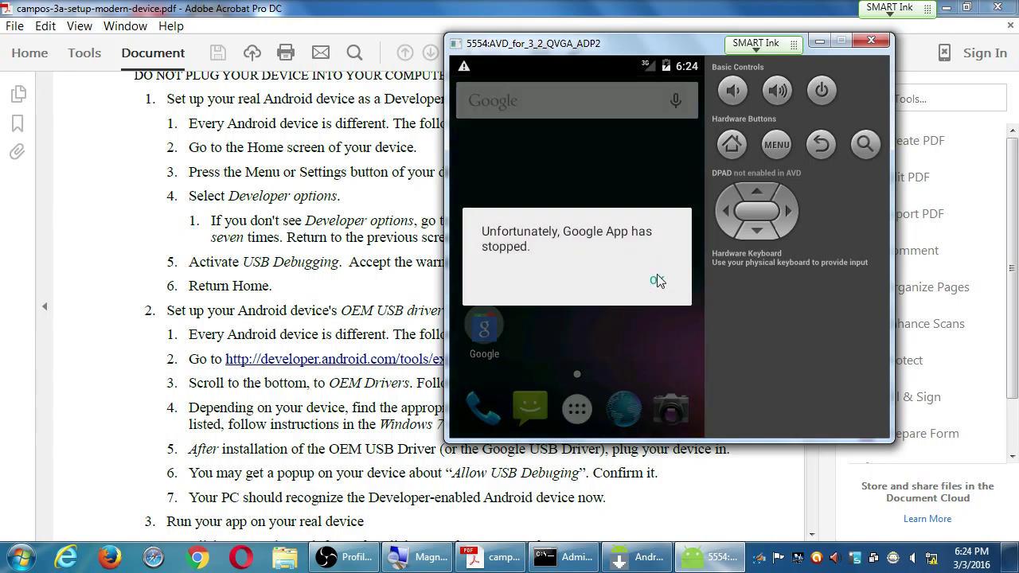
left_click(656, 280)
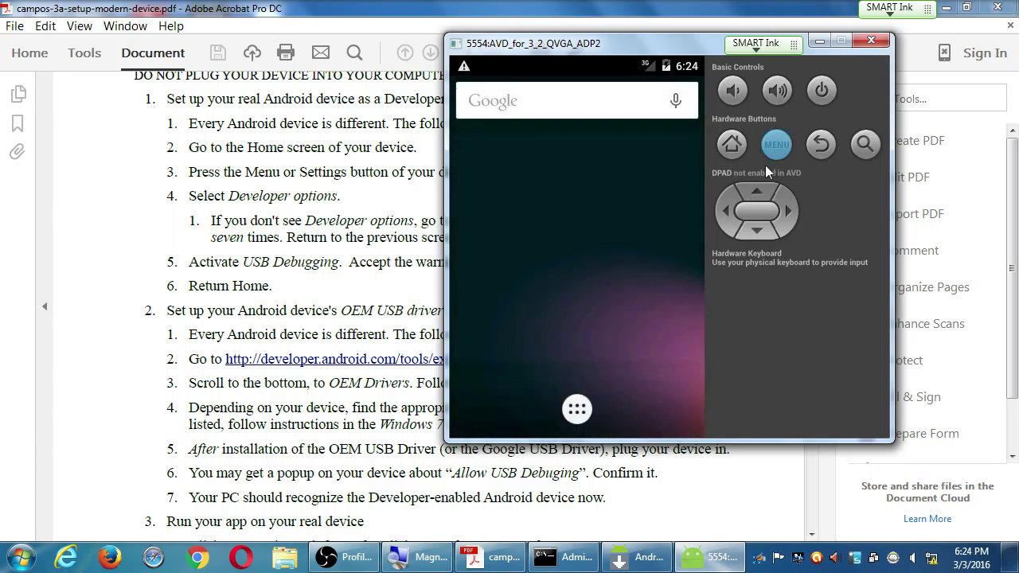
Step: Try to open Settings from the emulator's home screen options, and close the unresponsive Google App
left_click(777, 145)
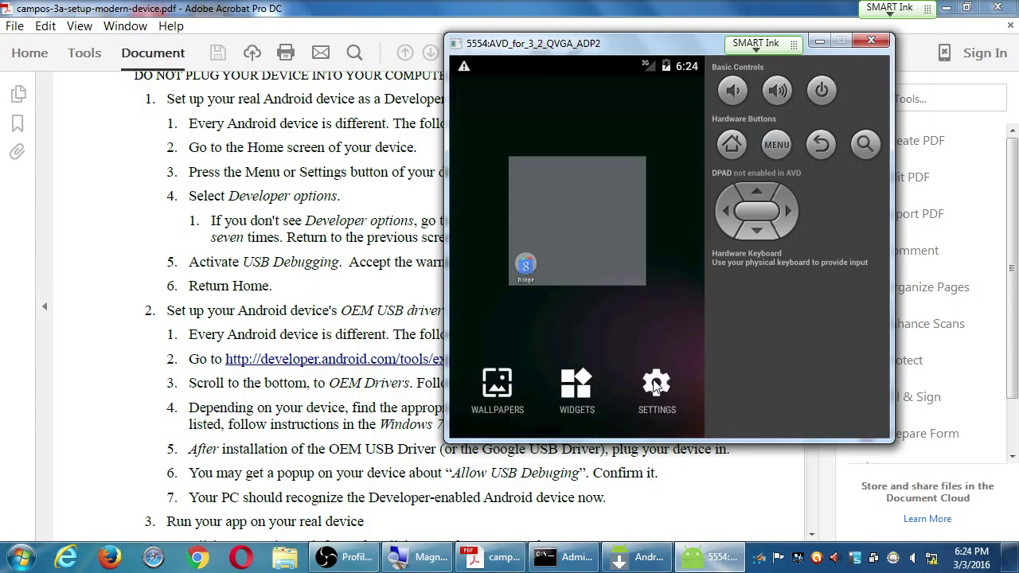
left_click(649, 318)
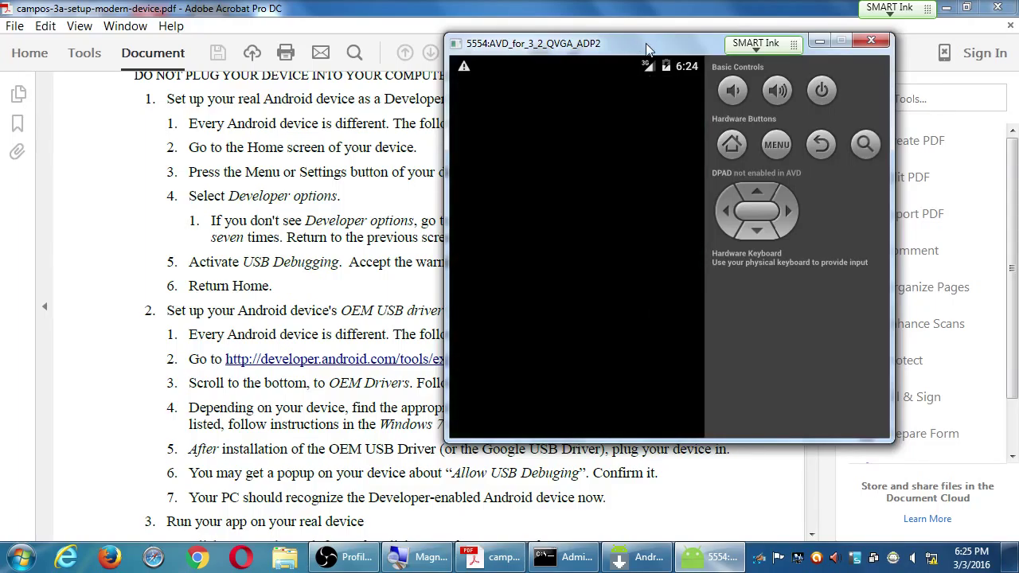
left_click_drag(646, 50, 689, 34)
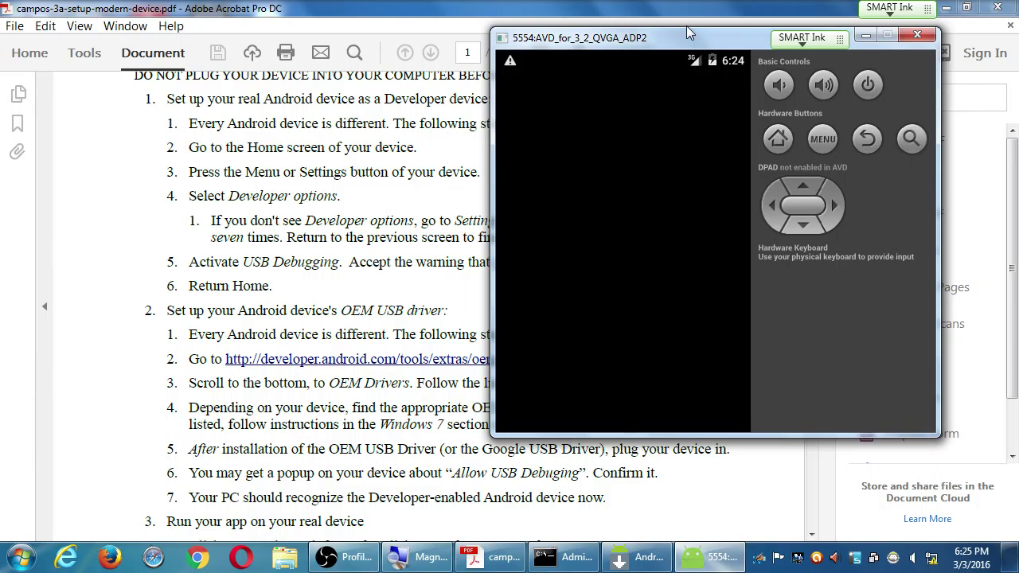
left_click(410, 6)
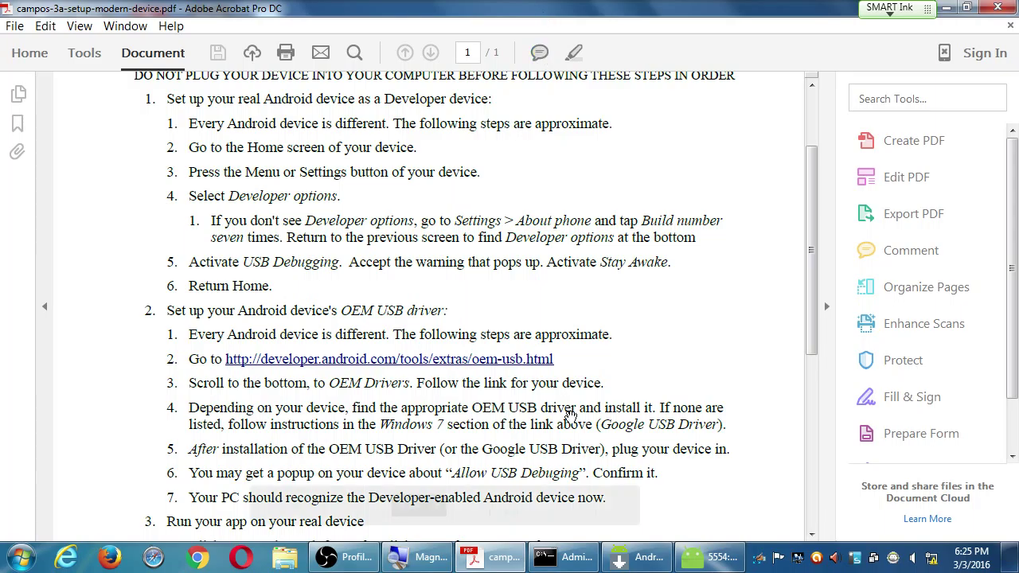
left_click(704, 557)
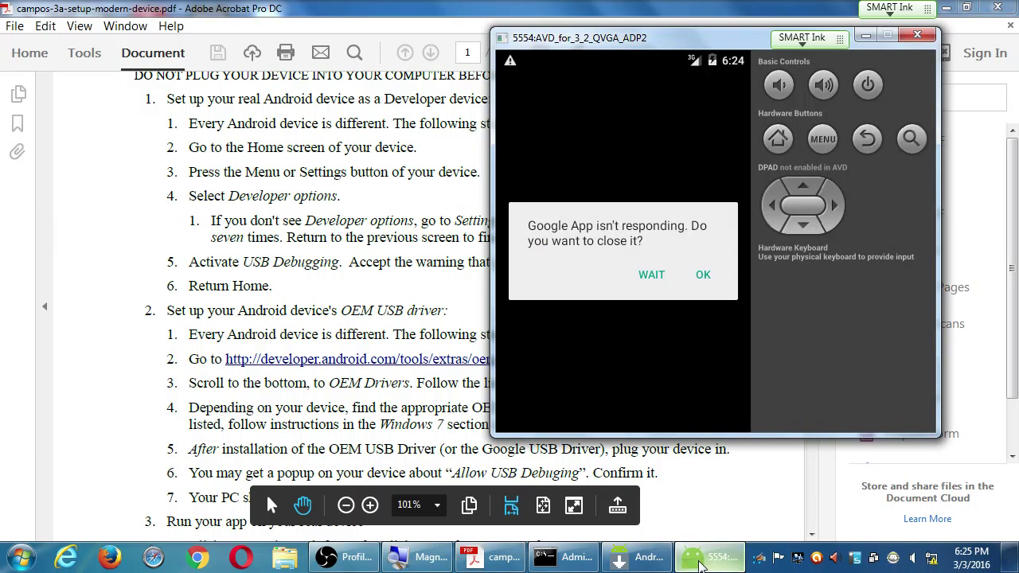
left_click(702, 276)
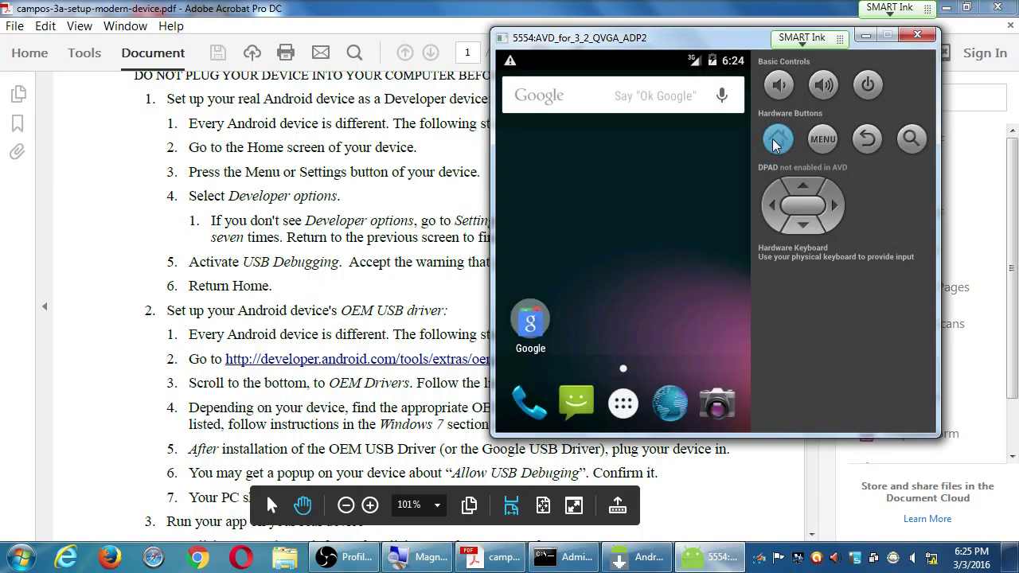
Step: Return to the setup PDF and read the OEM USB driver instructions down to running the app on the real device
left_click(428, 7)
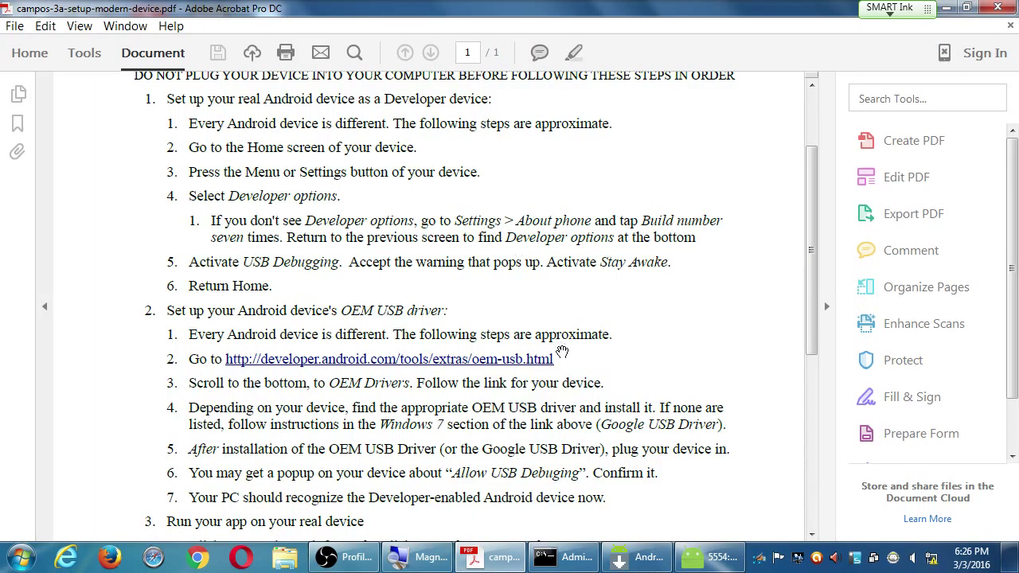
scroll(628, 454, "down", 2)
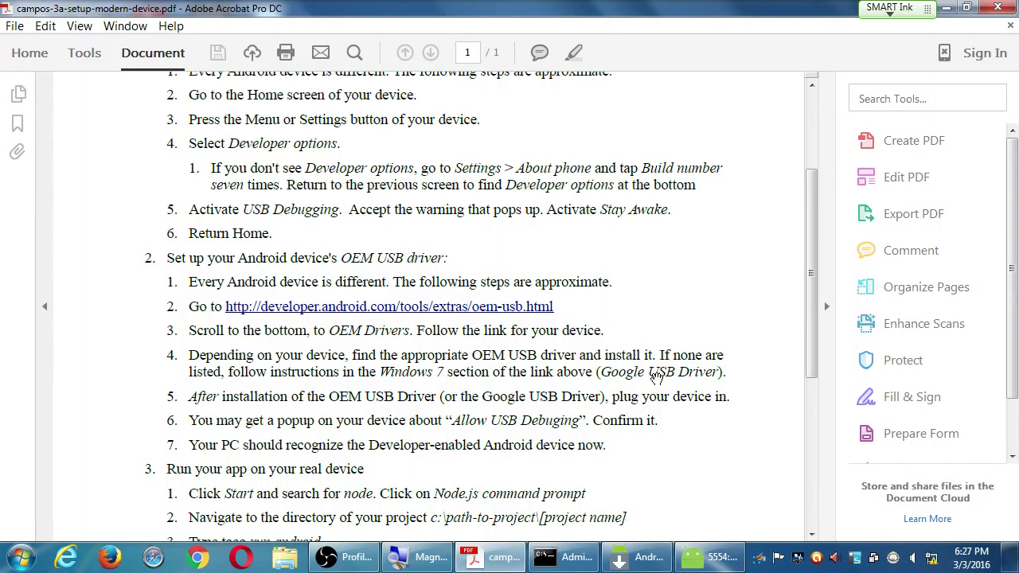
Step: Review the PDF's developer options, OEM USB driver and run-on-device instructions down to the troubleshooting steps
scroll(641, 136, "up", 3)
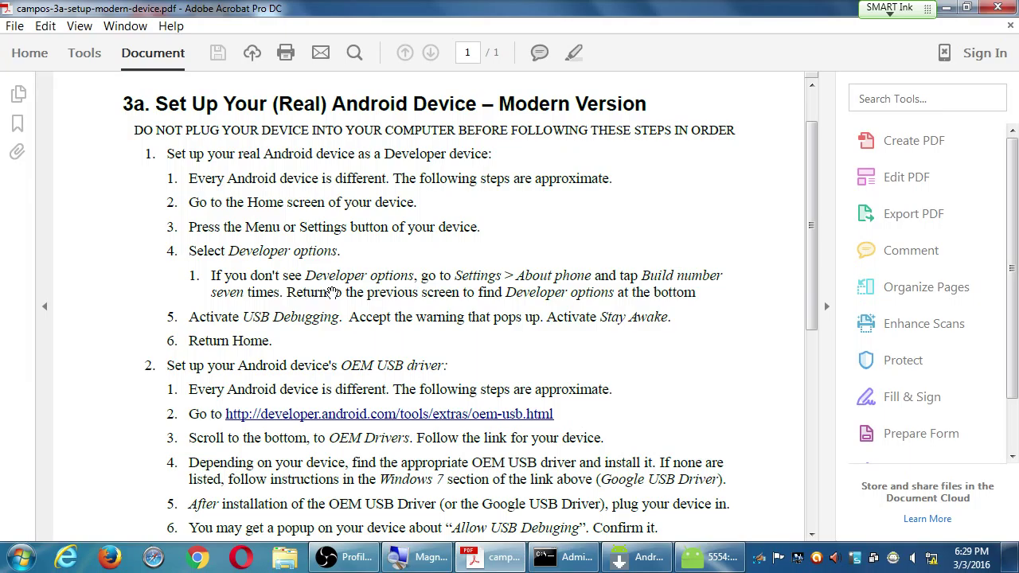
scroll(641, 359, "down", 5)
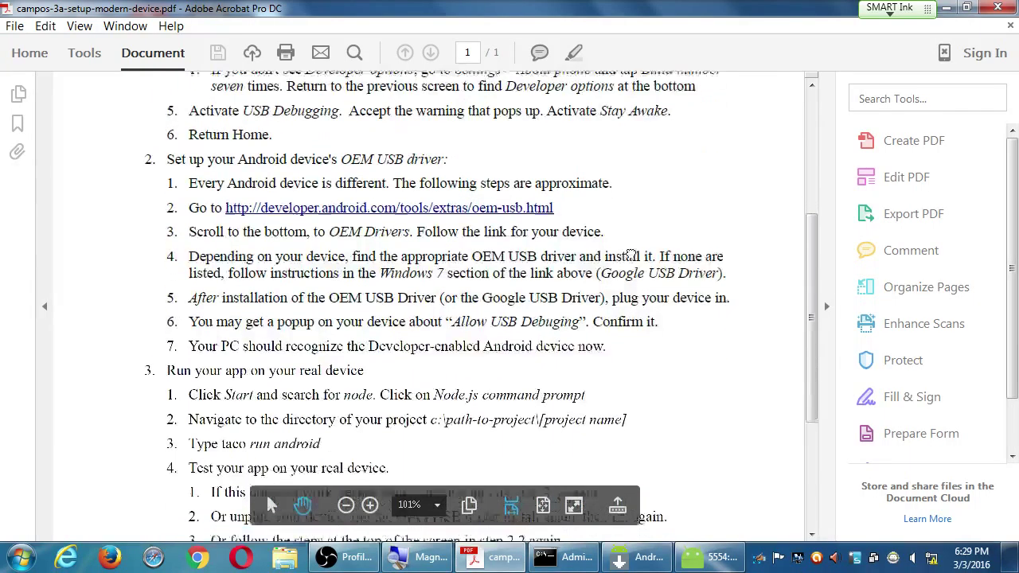
scroll(632, 253, "down", 2)
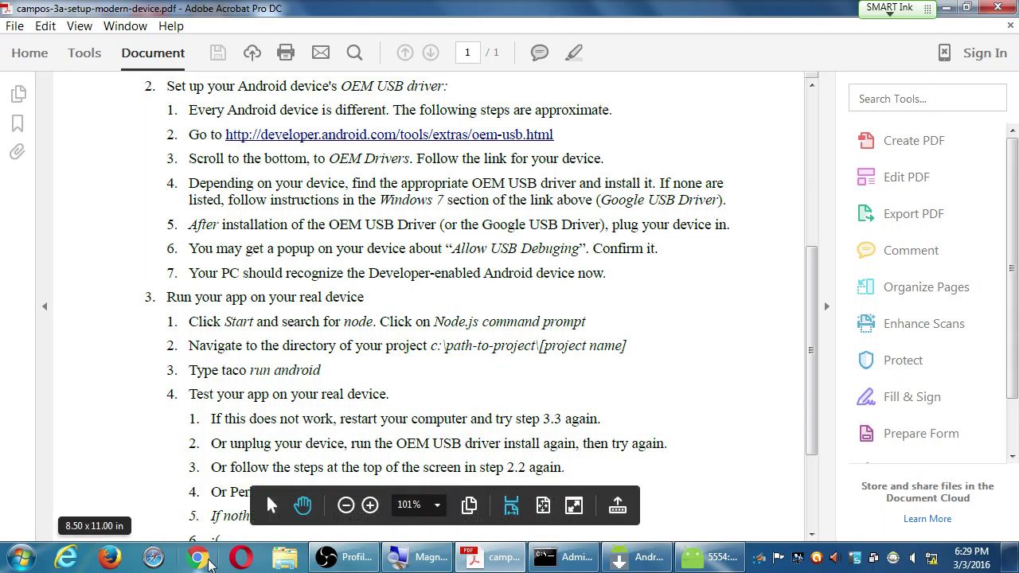
Step: Switch to Chrome and search the web for "motorola universal driver"
left_click(203, 561)
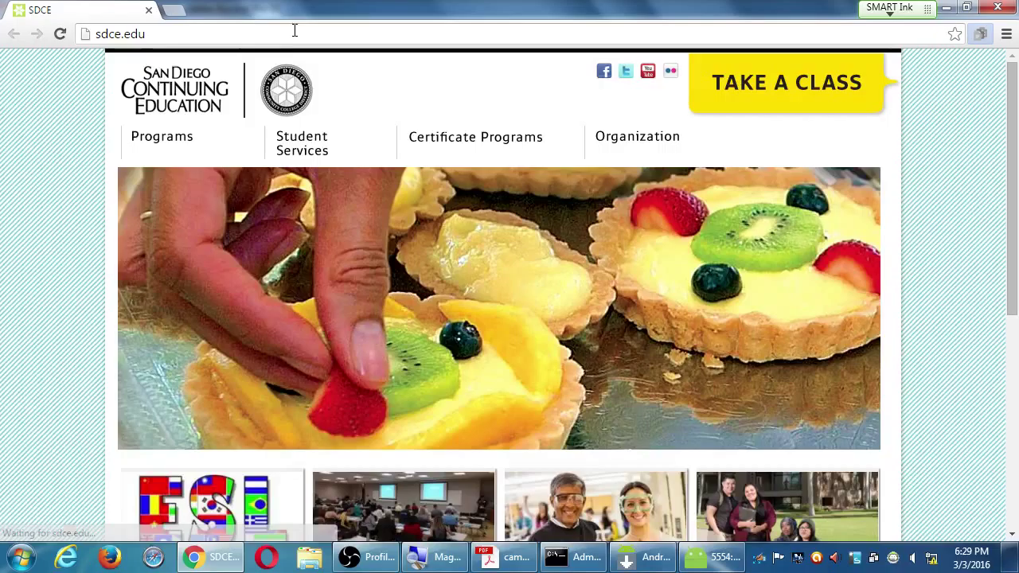
left_click(295, 33)
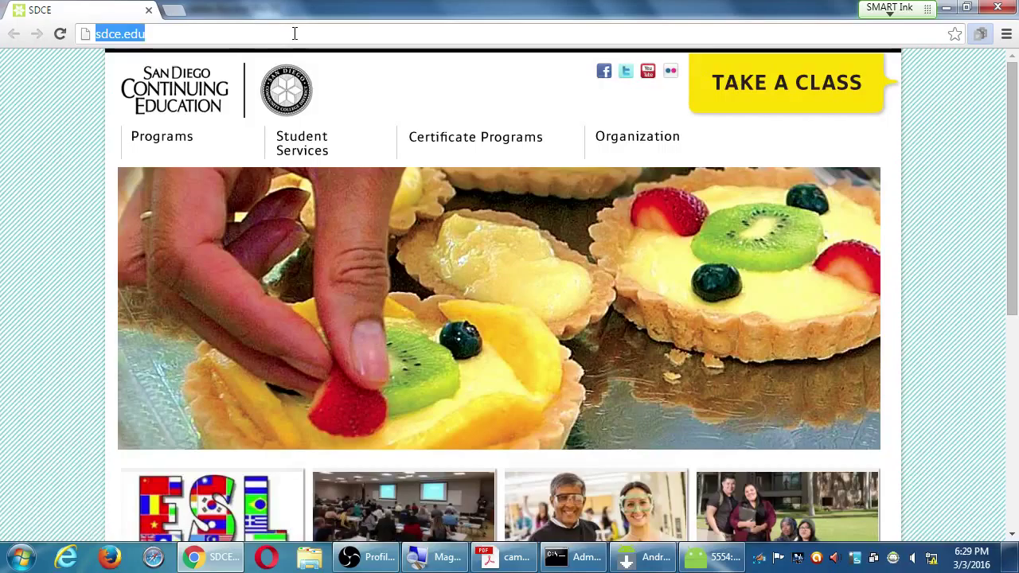
type("motorola")
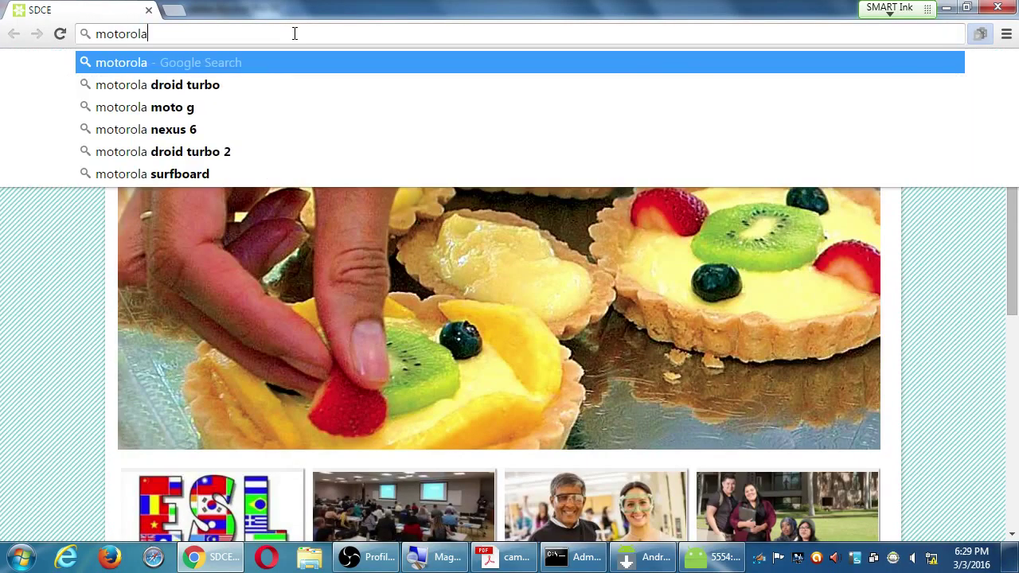
type(" univer")
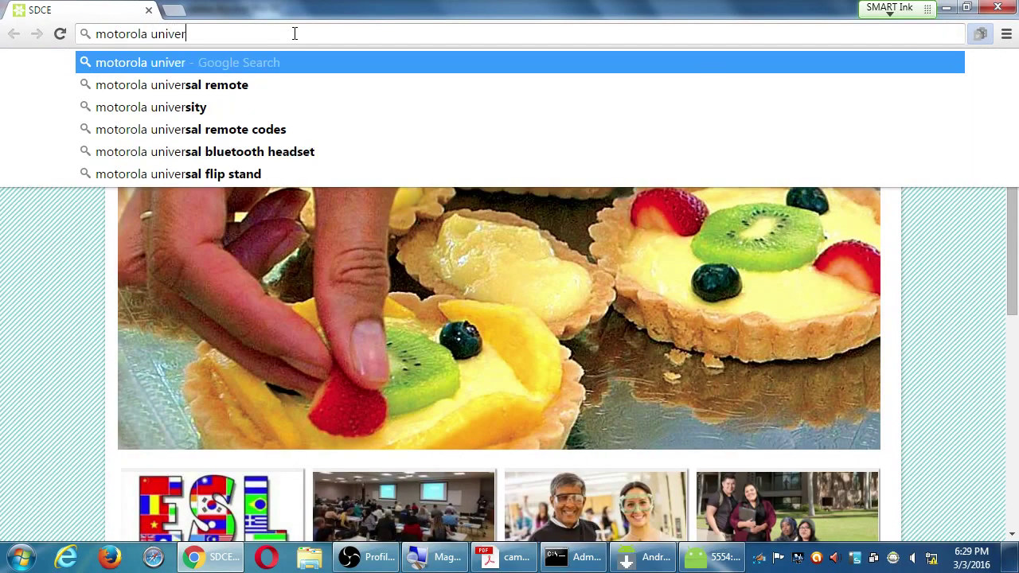
type("sal driver")
key("Return")
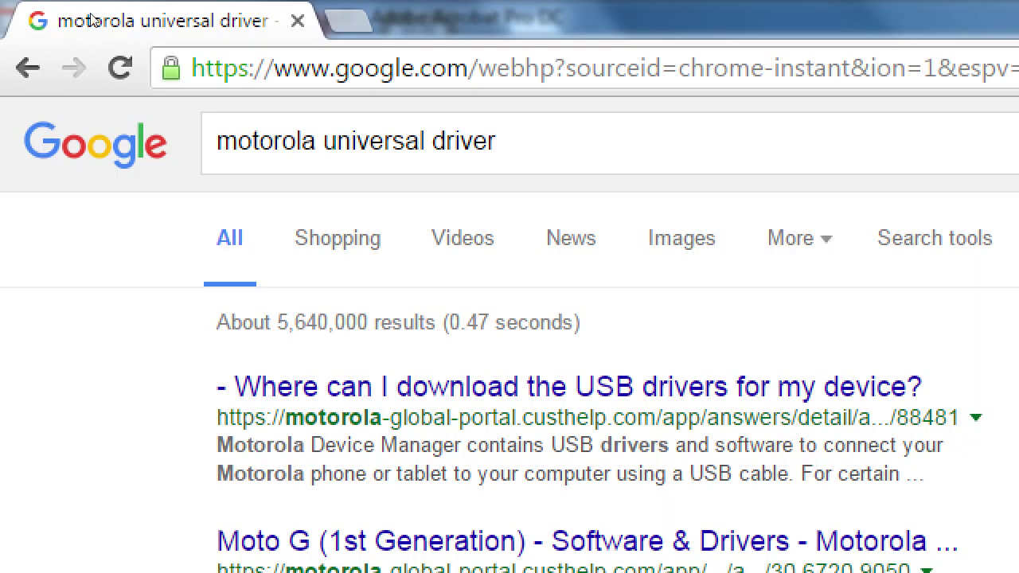
Step: Open the Motorola page on downloading USB drivers and examine its system requirements and Windows and Mac downloads
left_click(282, 197)
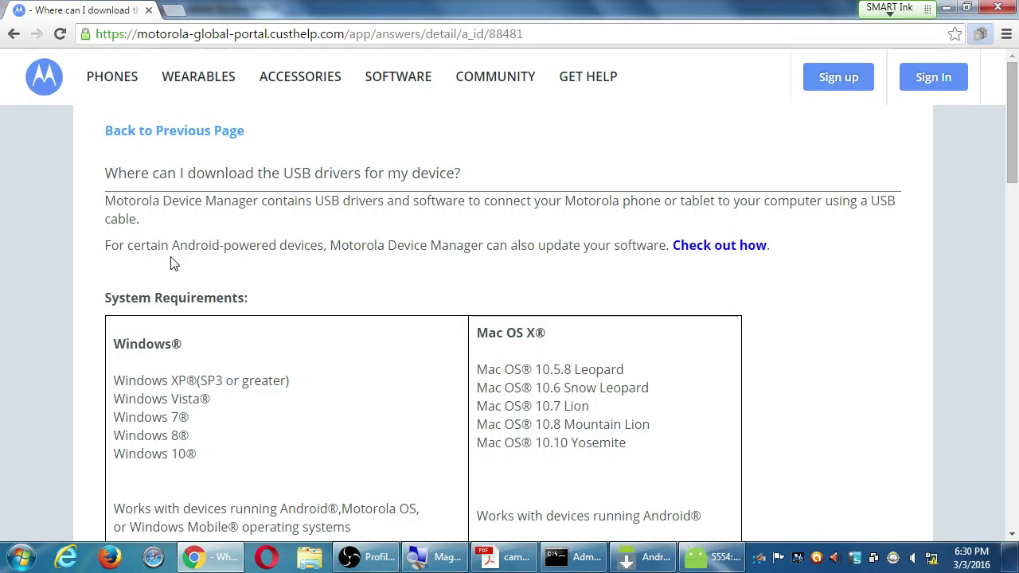
scroll(257, 356, "down", 3)
scroll(340, 247, "up", 1)
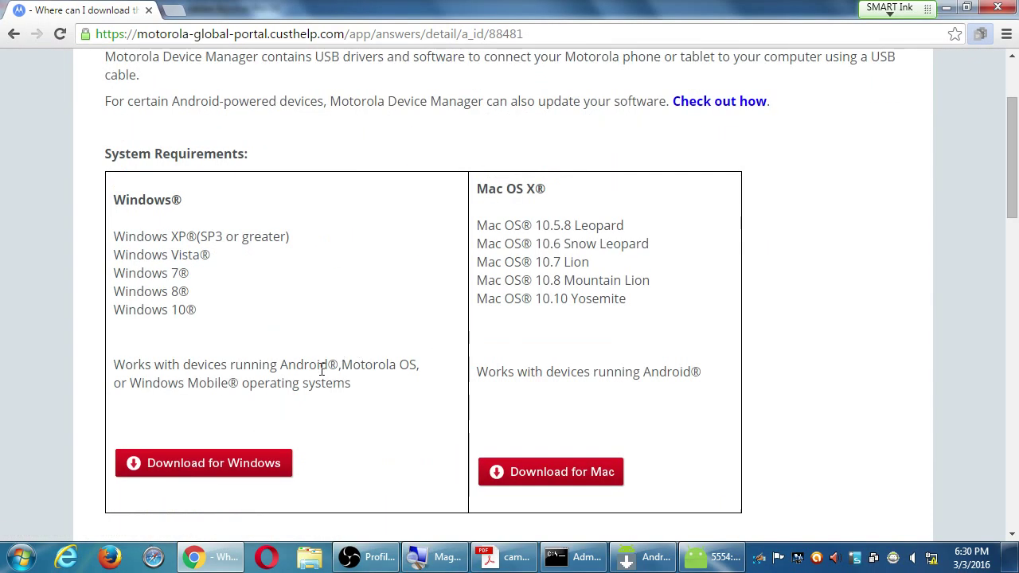
Step: Clear the desktop by minimizing the open windows and closing the AVD Manager and SDK Manager, and bring back the setup PDF
left_click(945, 8)
left_click(944, 9)
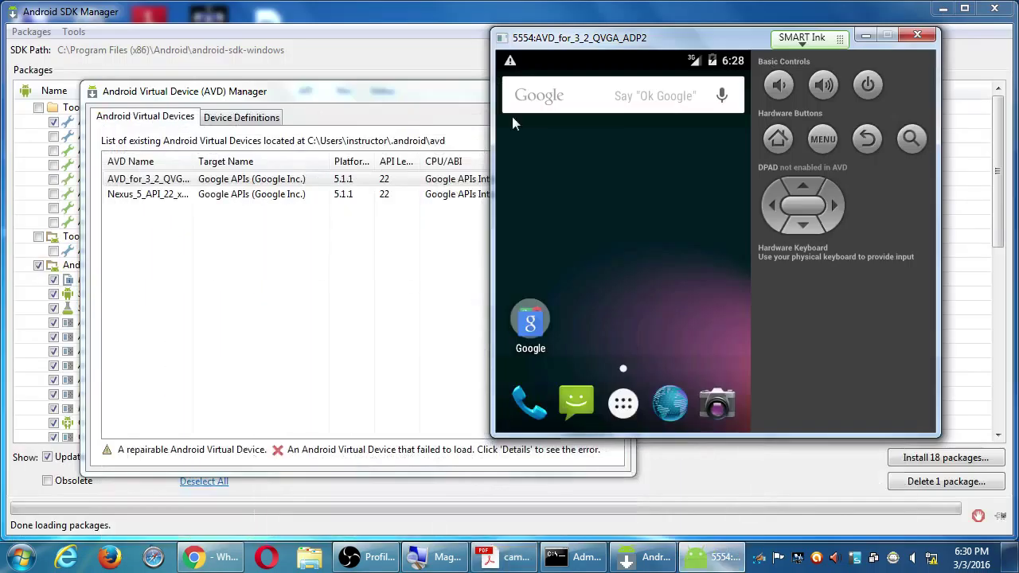
left_click(866, 35)
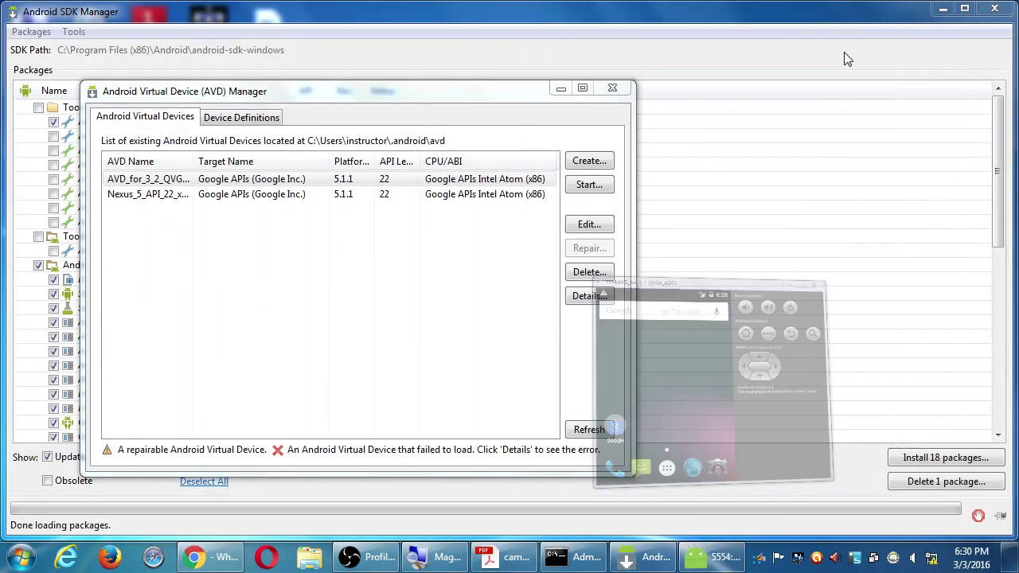
left_click(608, 92)
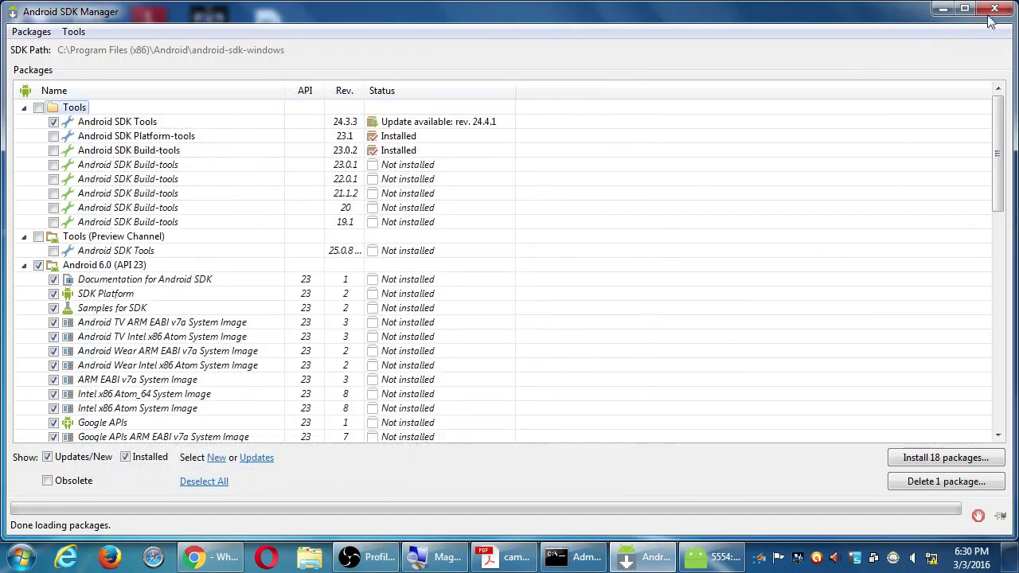
left_click(994, 10)
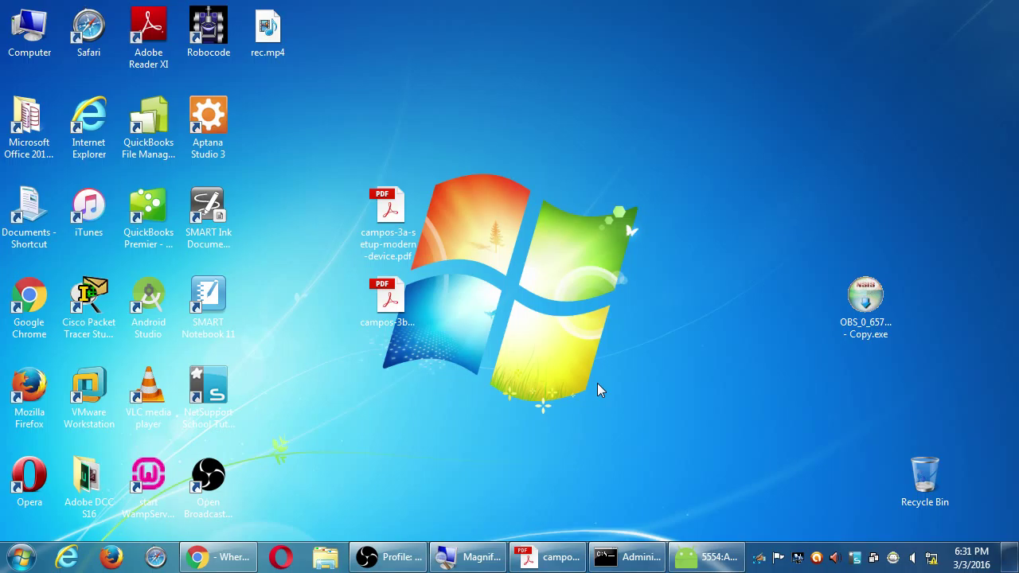
left_click(549, 556)
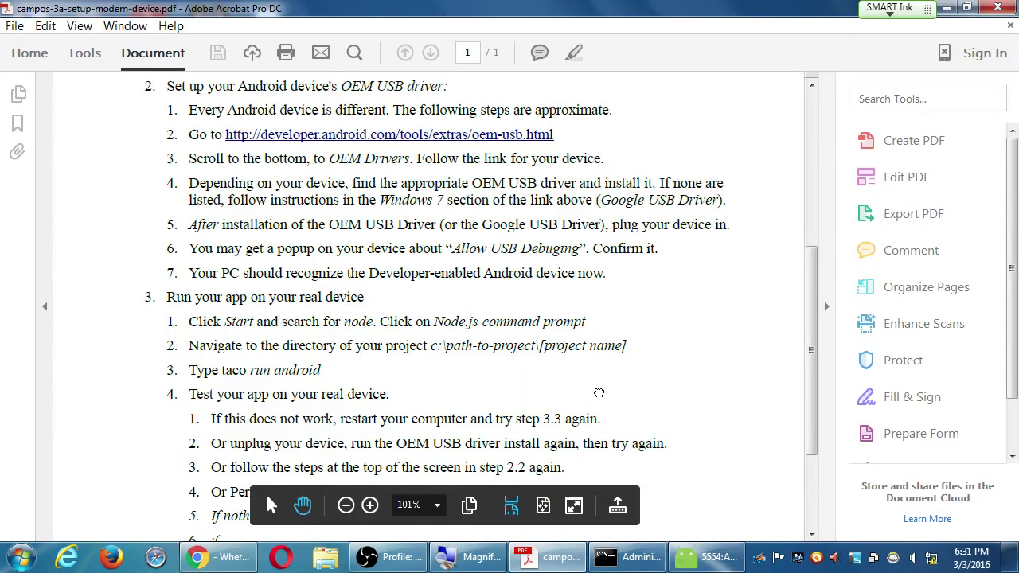
mouse_move(598, 397)
left_mouse_down()
mouse_move(599, 377)
mouse_move(599, 394)
left_mouse_up()
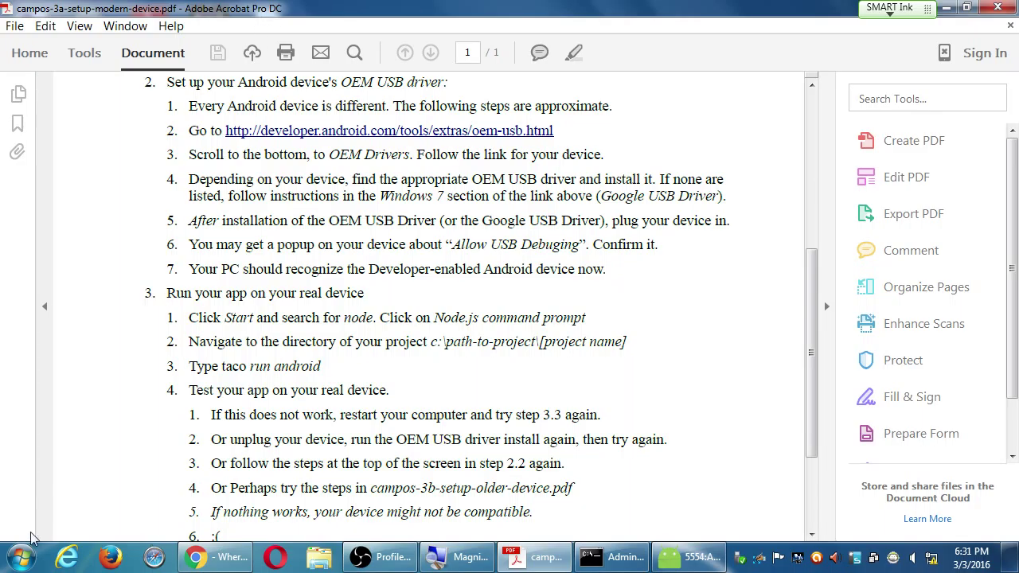
Step: Open the computer's System properties and close the AutoPlay window for the connected XT1528 phone
left_click(32, 559)
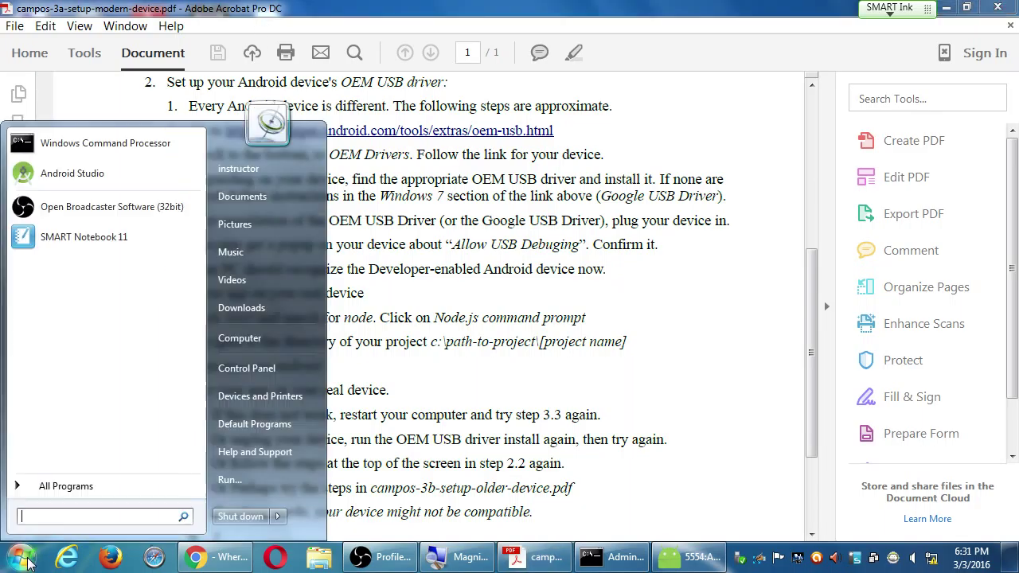
right_click(255, 340)
left_click(311, 468)
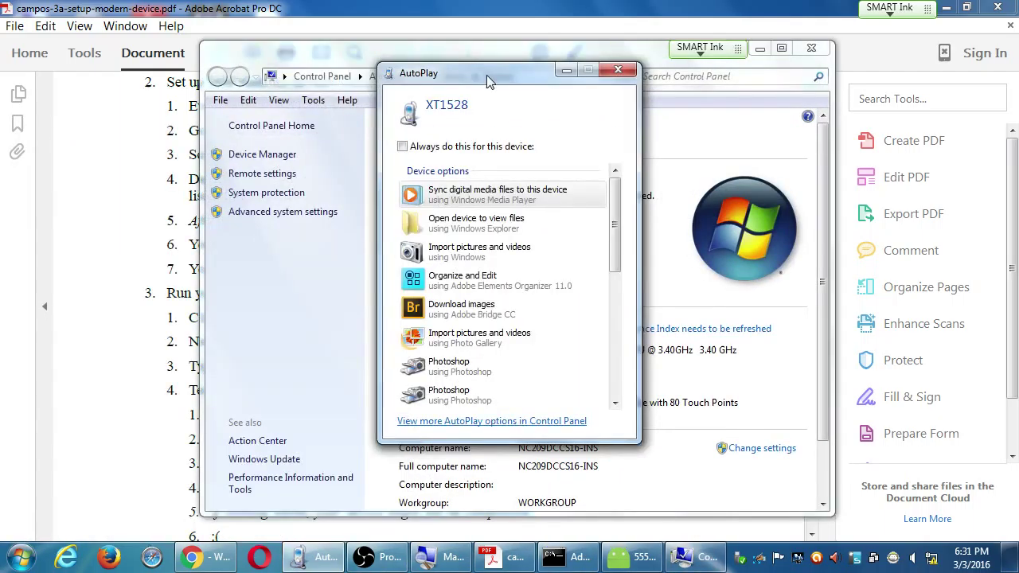
left_click_drag(489, 82, 283, 70)
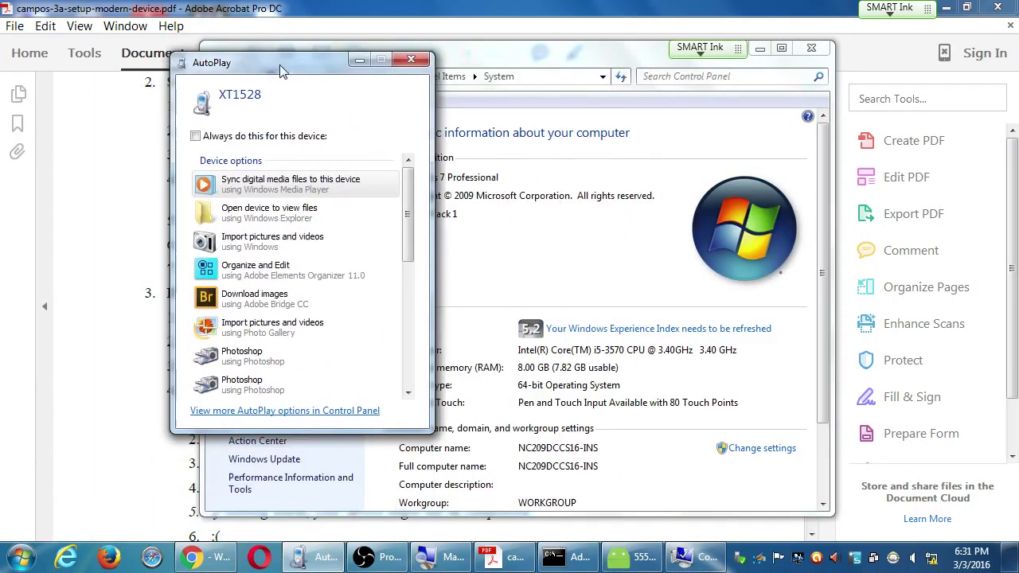
left_click(408, 61)
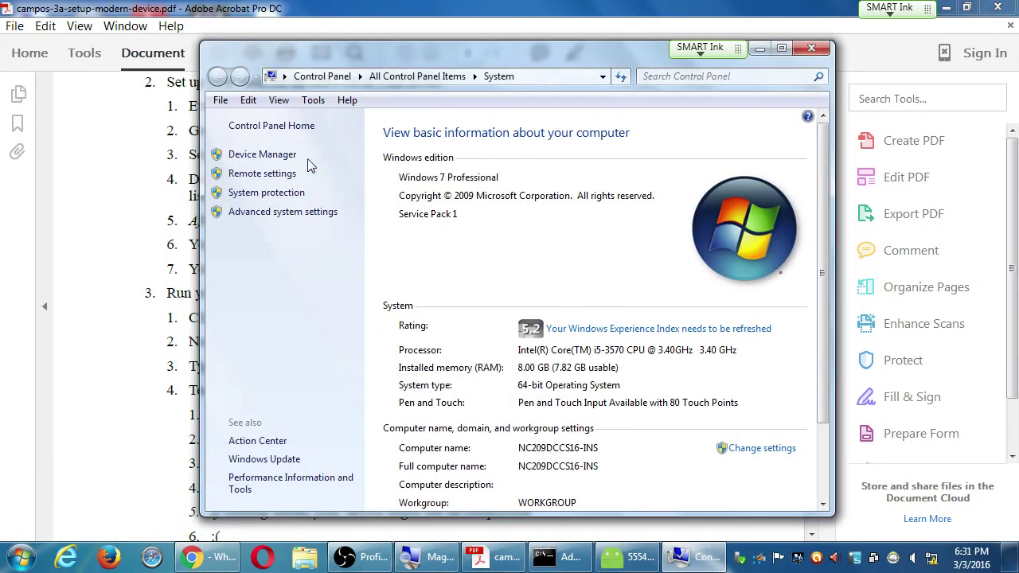
Step: Open Device Manager, collapse Other devices and expand Android Device to check the connected phone's driver
left_click(267, 160)
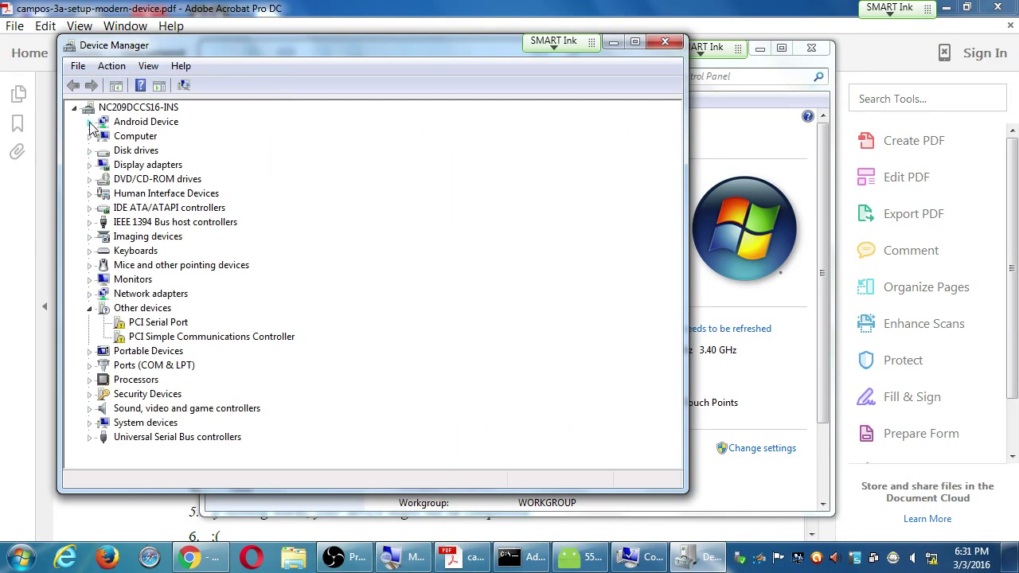
left_click(89, 308)
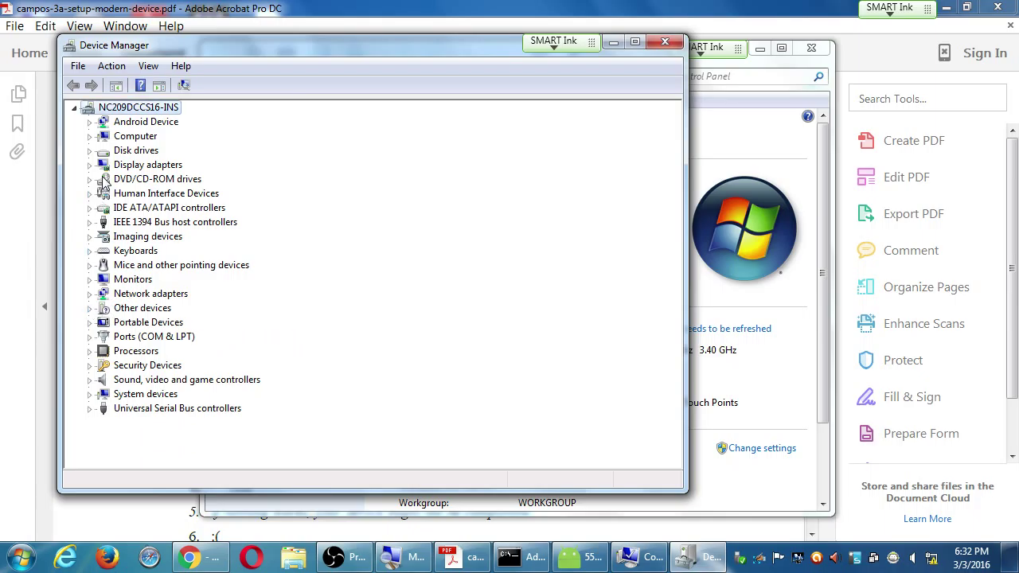
left_click(90, 121)
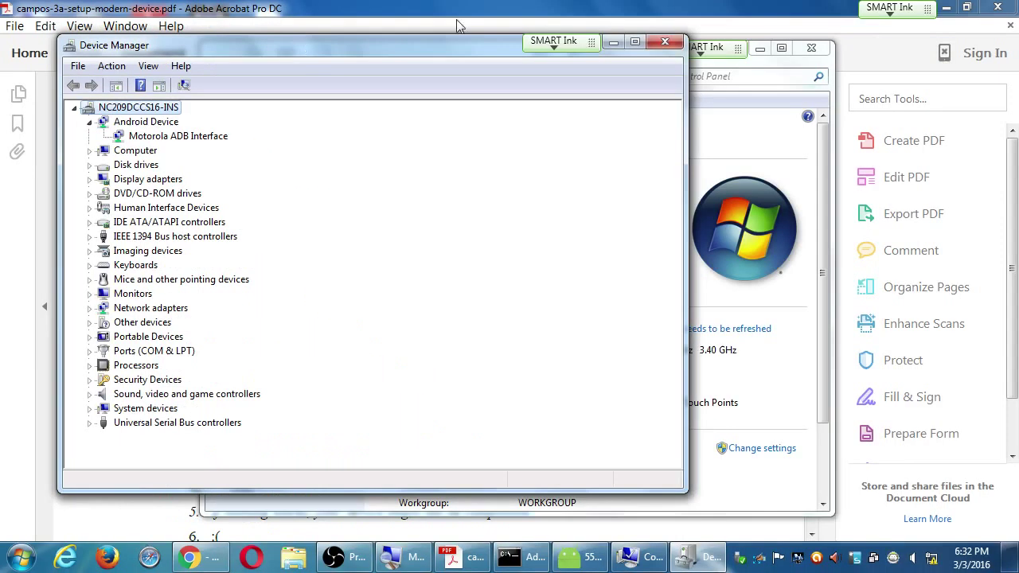
Step: Close Device Manager and the System window, and return to the PDF's OEM USB driver instructions
left_click(664, 42)
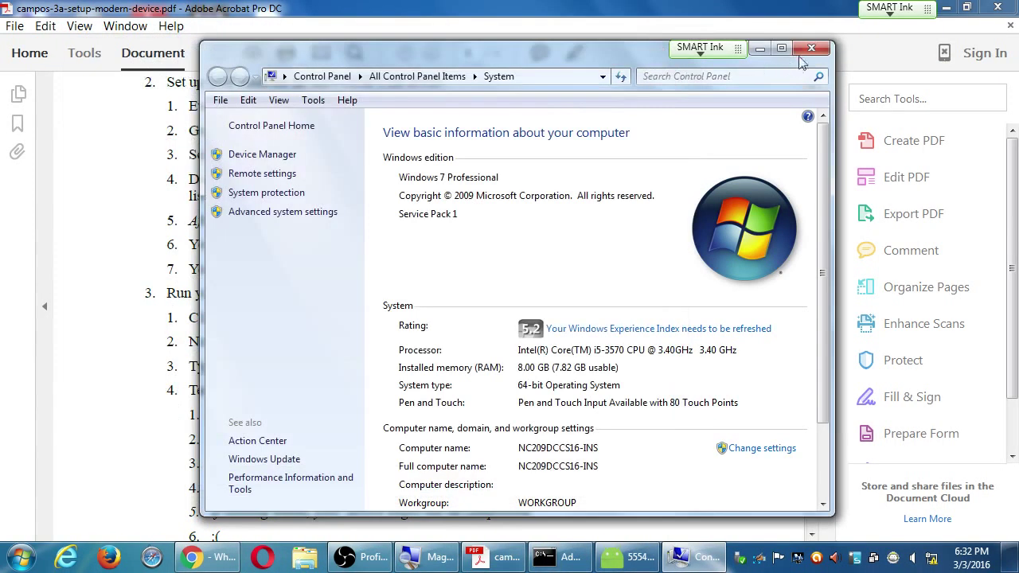
left_click(807, 50)
scroll(637, 255, "up", 1)
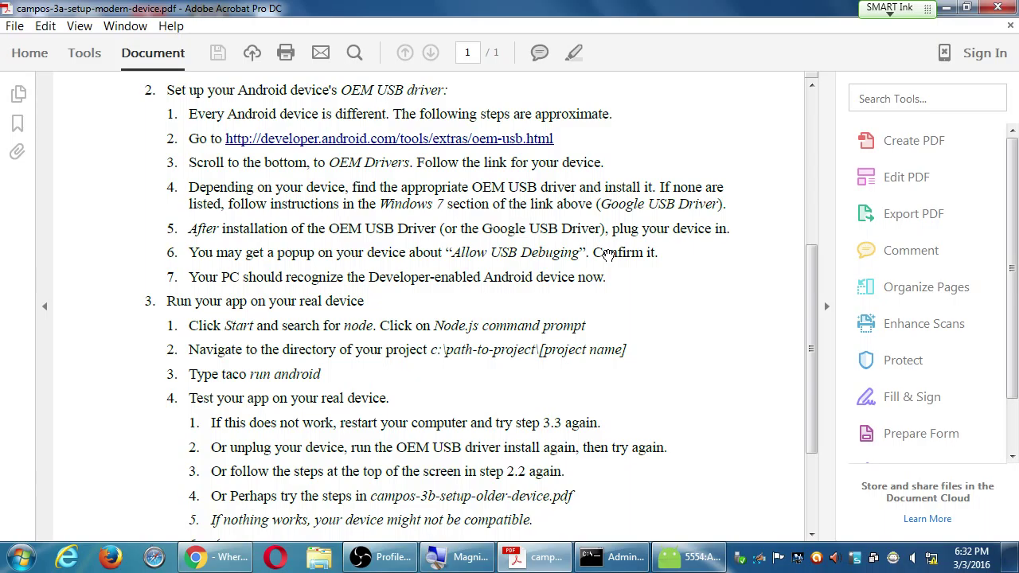
scroll(608, 263, "up", 1)
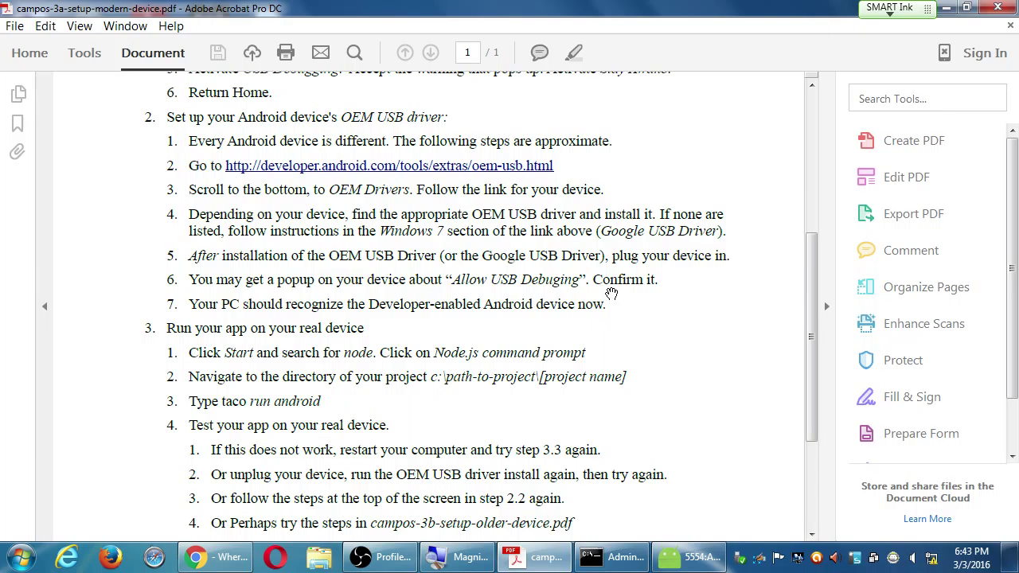
Step: Show the desktop and browse from Computer to the Program Files (x86) folder on Local Disk (C:)
key("super+d")
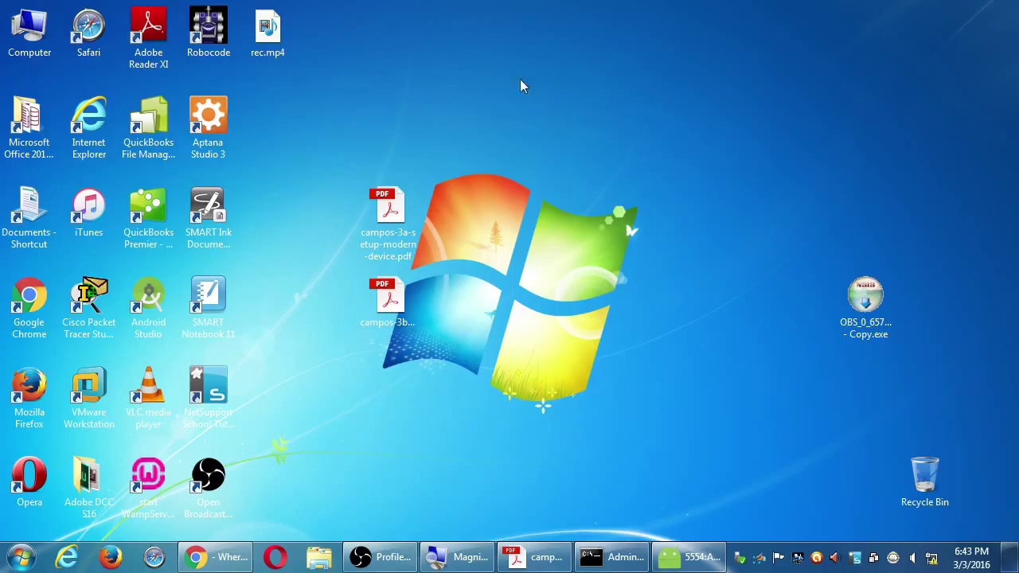
double_click(28, 30)
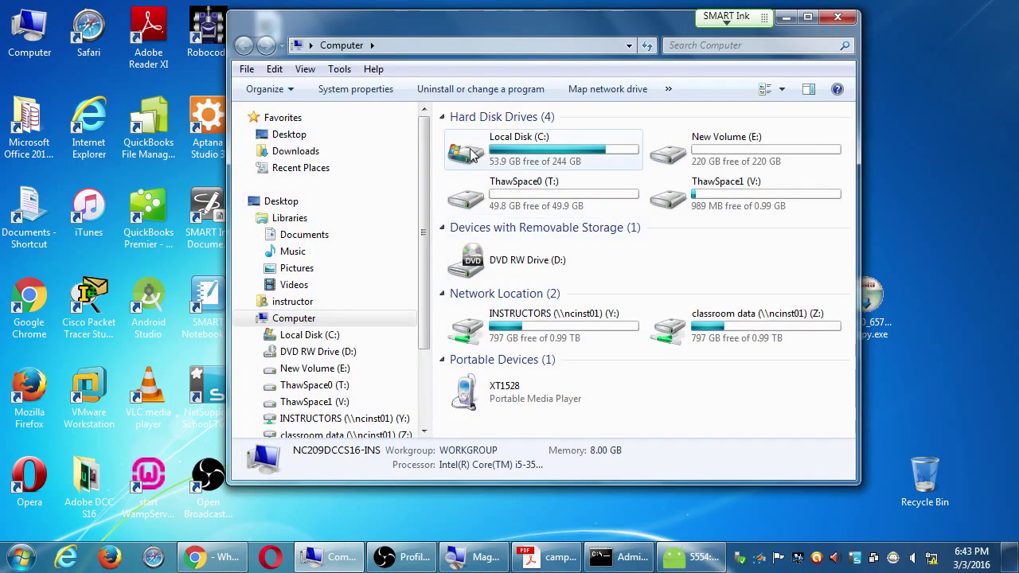
double_click(469, 154)
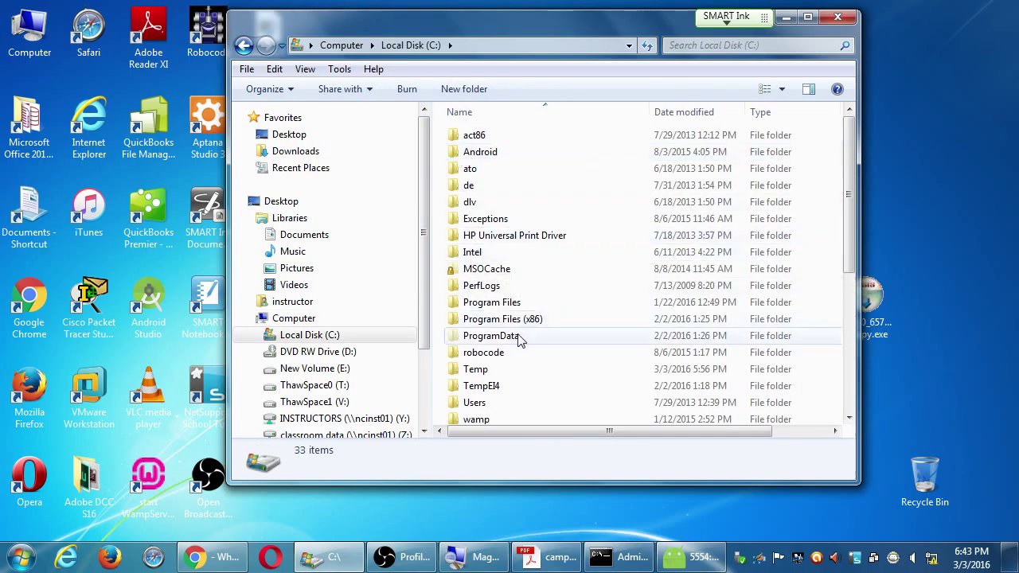
left_click(503, 322)
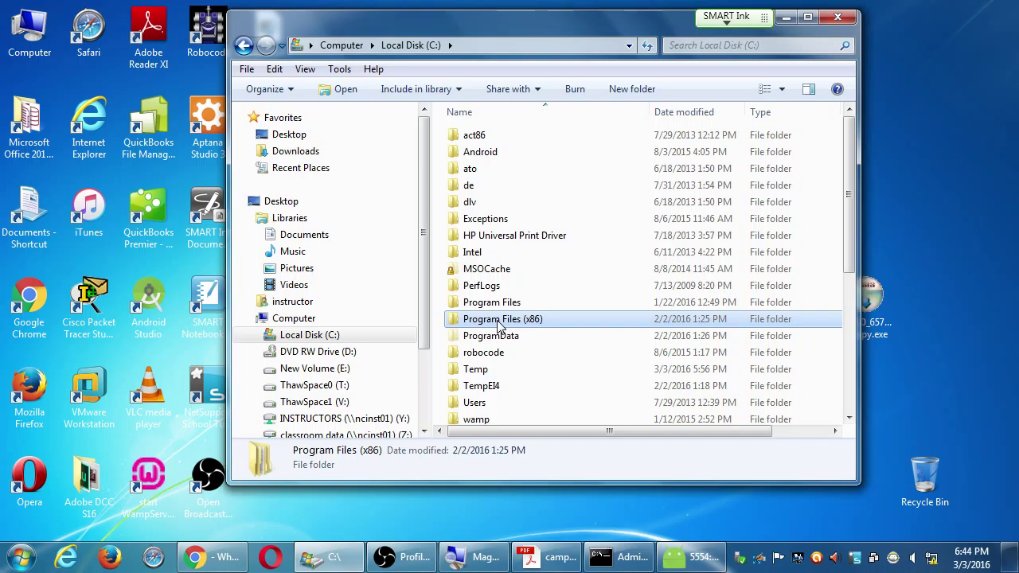
double_click(499, 319)
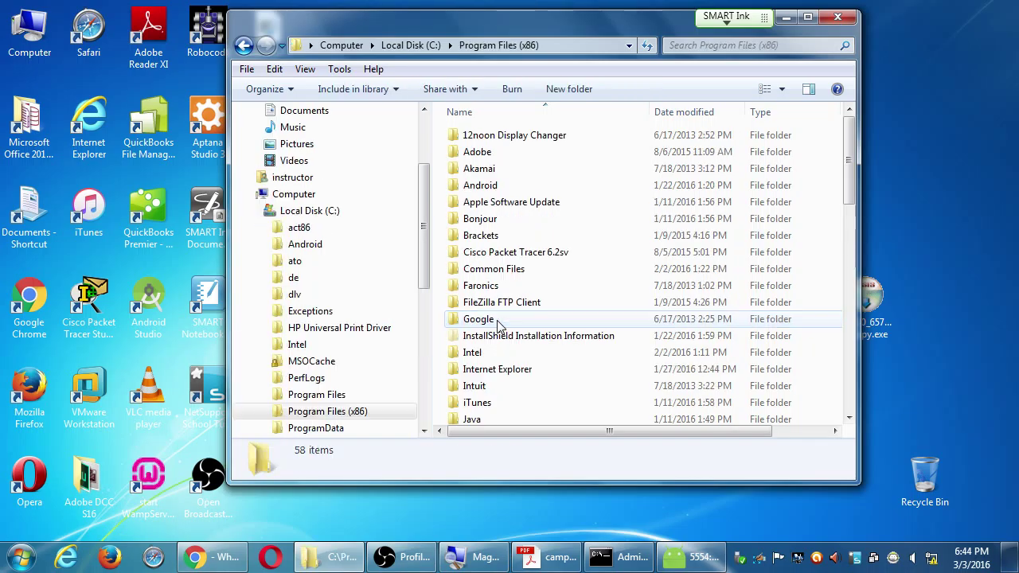
Step: Open the android-sdk-windows folder inside Android and select AVD Manager.exe
left_click(472, 188)
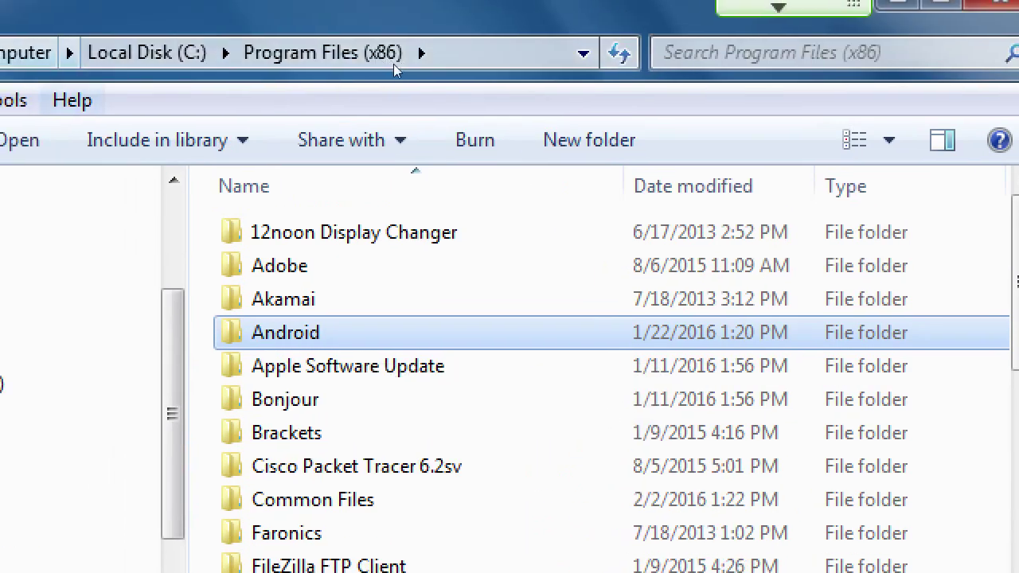
key("Return")
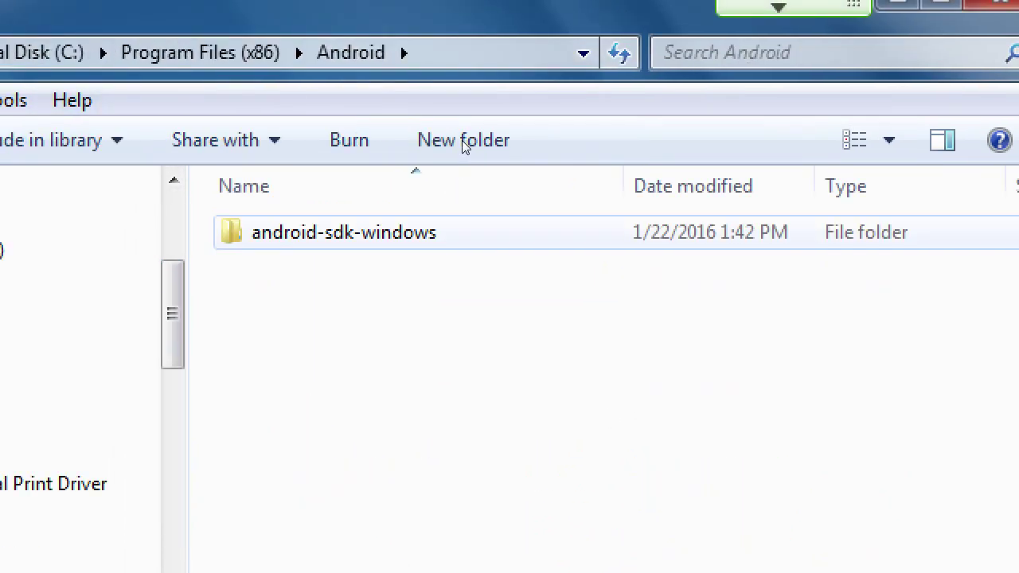
key("Down")
key("Return")
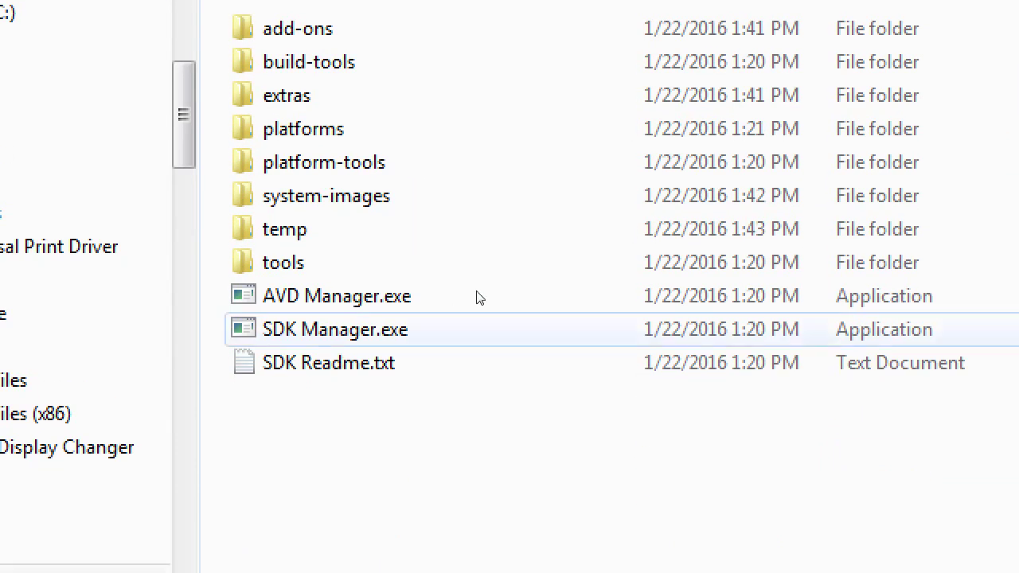
left_click(479, 292)
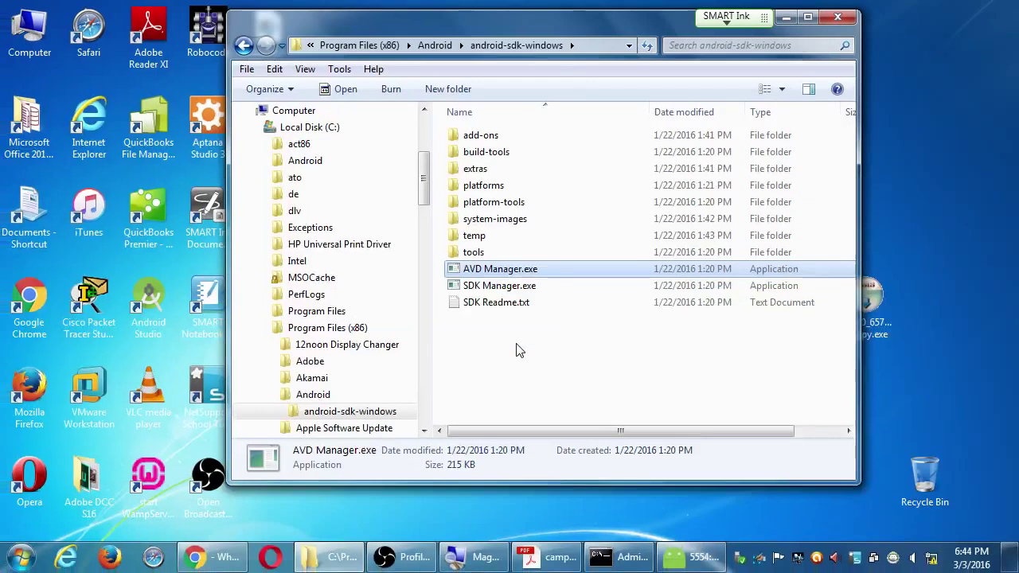
Step: Close the running AVD_for_3_2_QVGA_ADP2 emulator and launch AVD Manager.exe from the android-sdk-windows folder
left_click(691, 557)
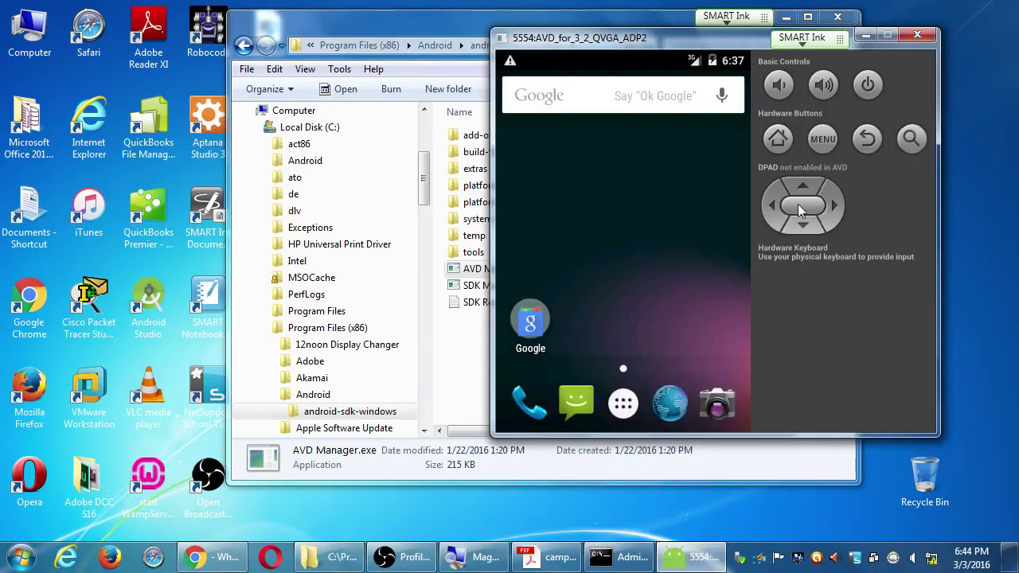
left_click(917, 35)
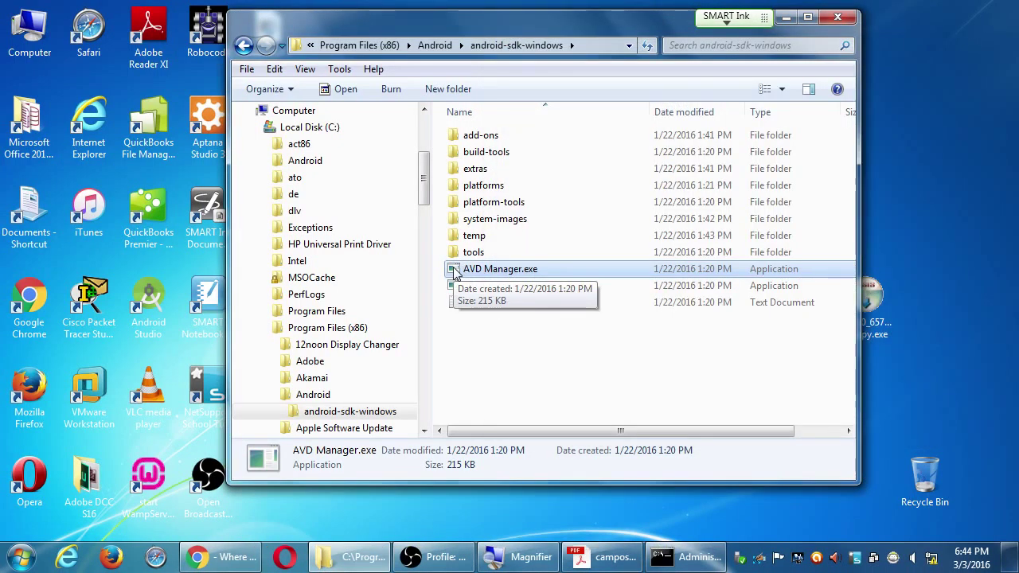
double_click(455, 273)
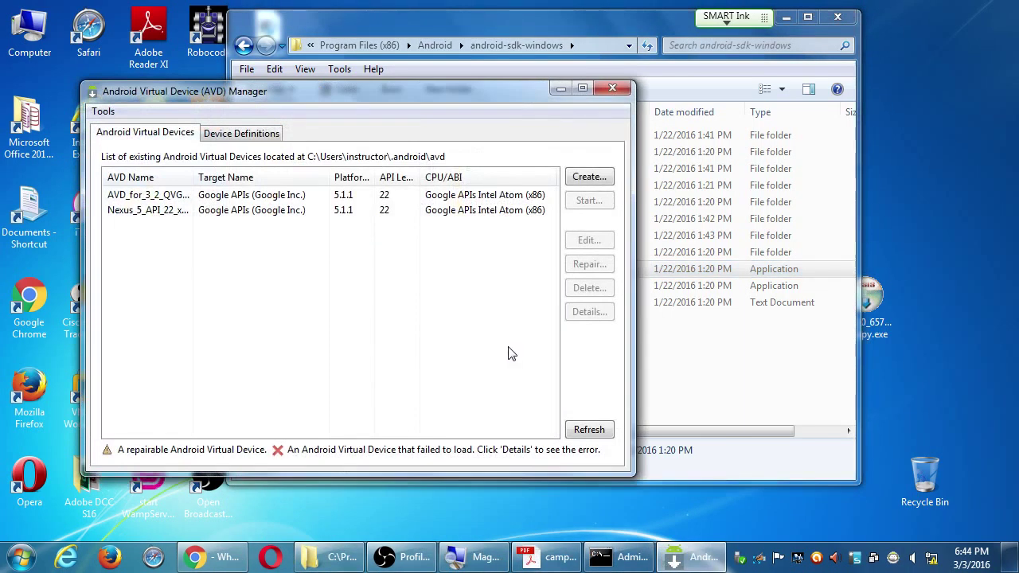
Step: Delete the existing AVD_for_3_2_QVGA_ADP2 virtual device and confirm the deletion
left_click(159, 195)
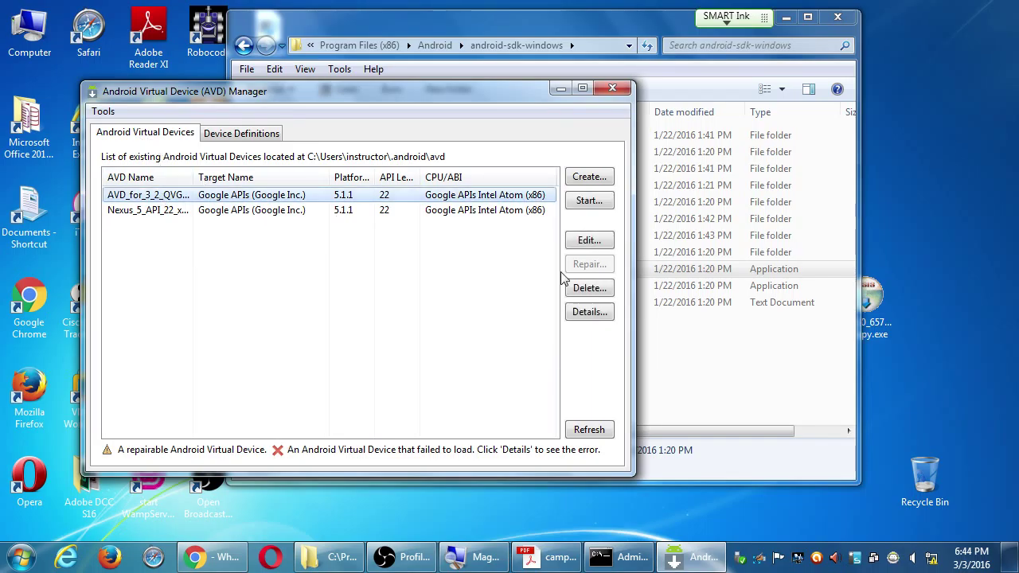
left_click(591, 291)
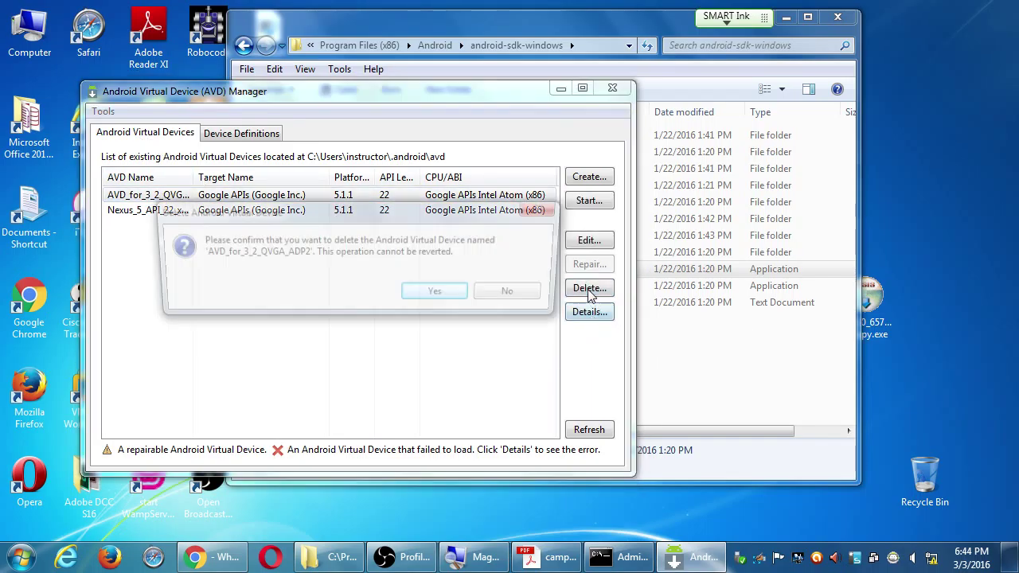
left_click(460, 297)
left_click(501, 311)
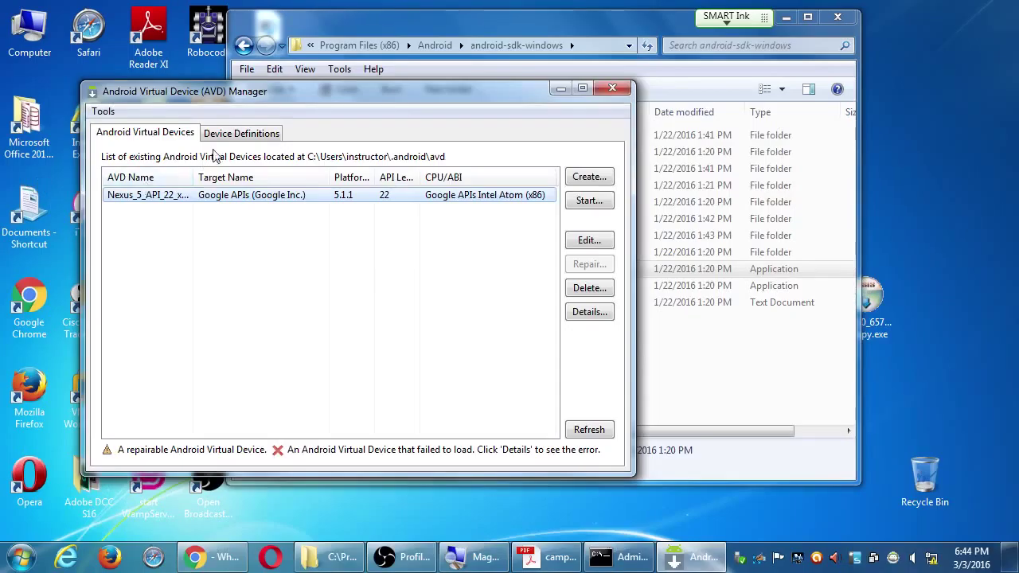
Step: Start creating a new AVD from the generic 3.2" QVGA (ADP2) device definition
left_click(226, 138)
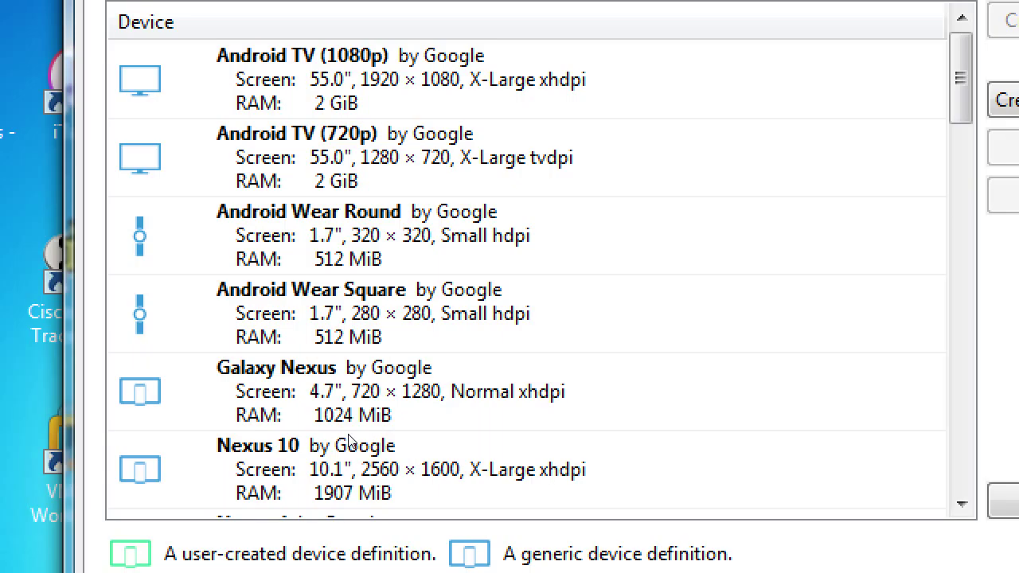
left_click(334, 436)
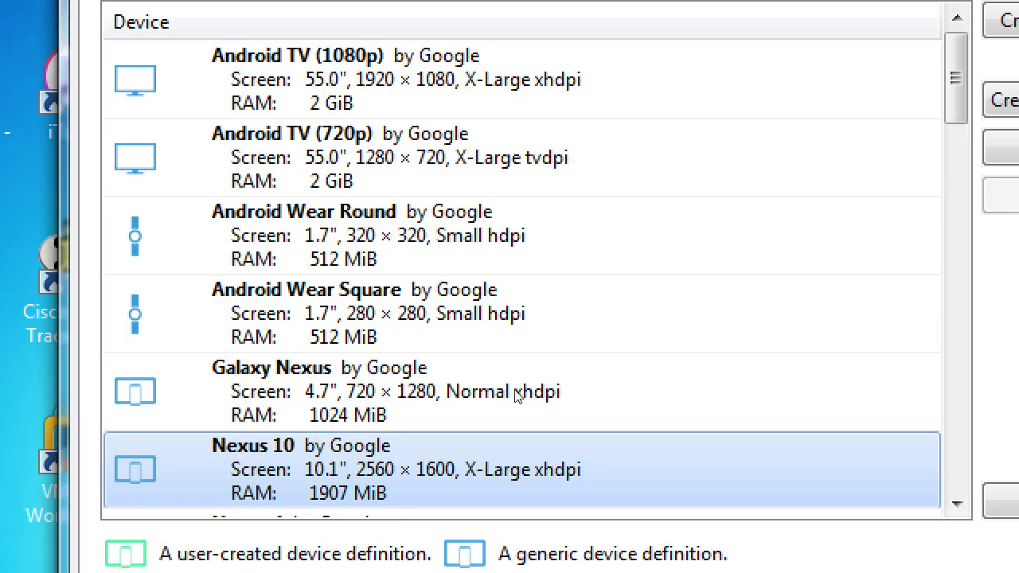
scroll(532, 398, "down", 10)
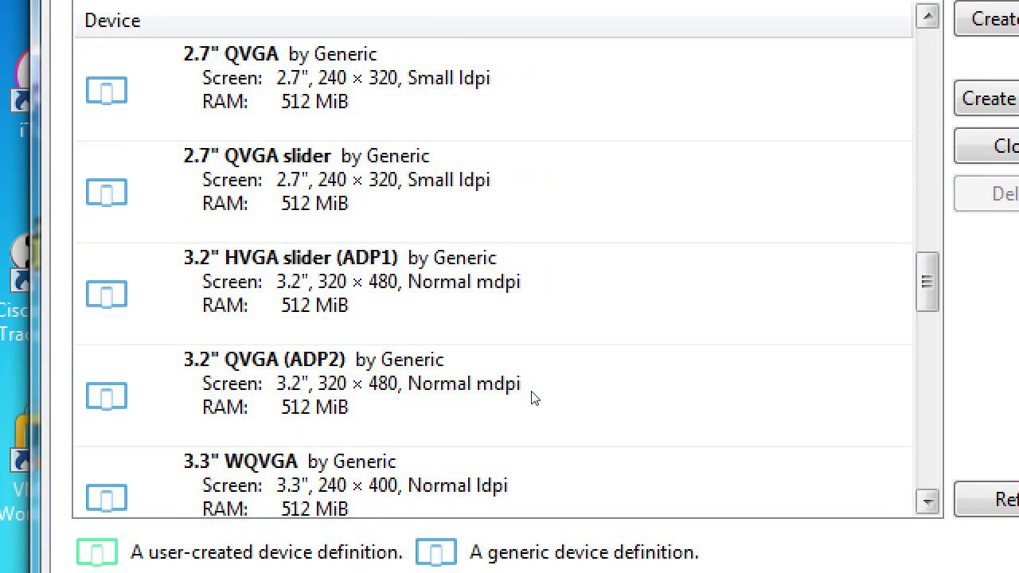
left_click(185, 360)
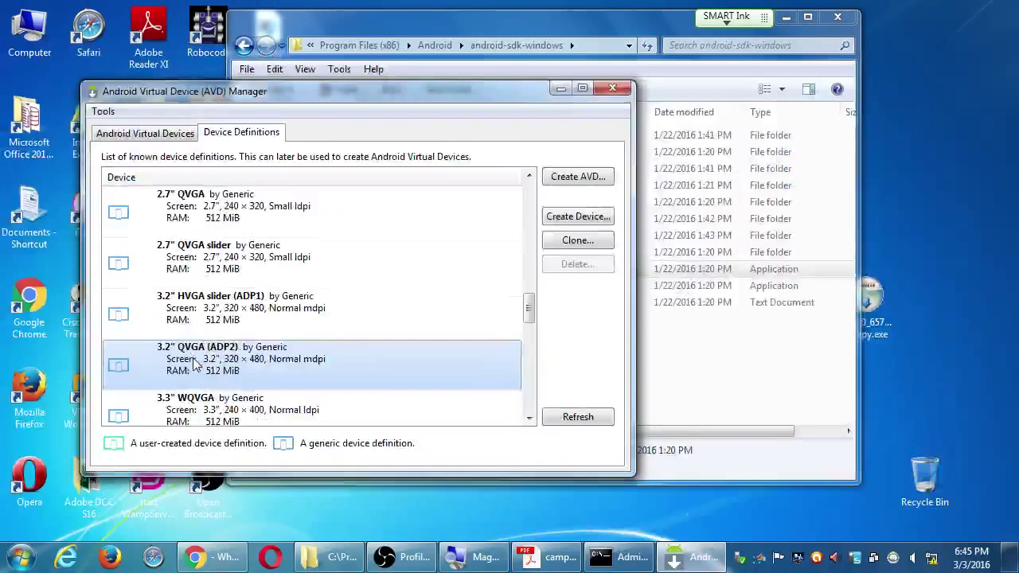
left_click(566, 182)
left_click_drag(432, 78, 446, 57)
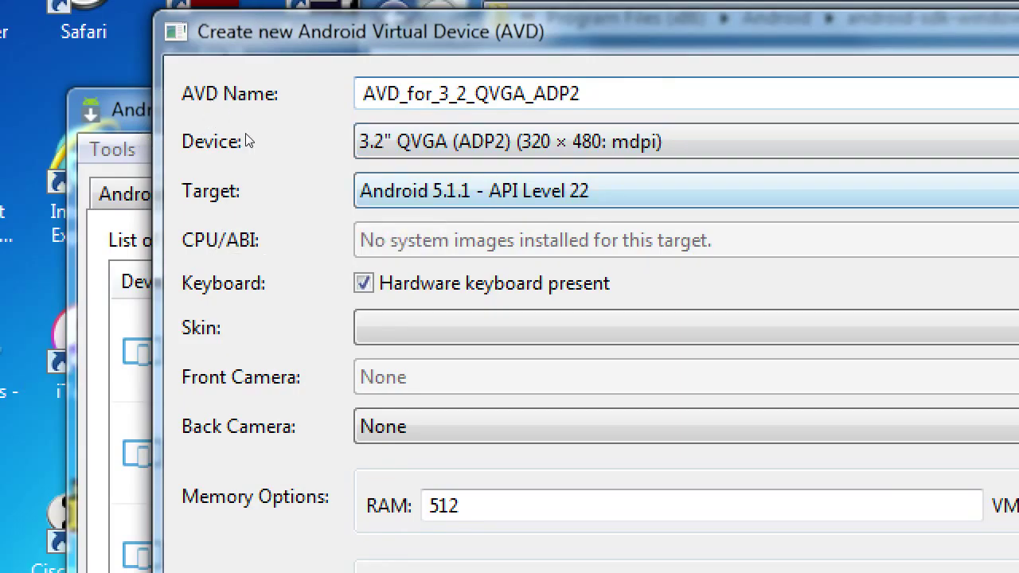
Step: Set the new AVD's target to Google APIs (Google Inc.) - API Level 22 and its skin to Skin with dynamic hardware controls
key("Tab")
key("Tab")
key("alt+Down")
key("Down")
key("Return")
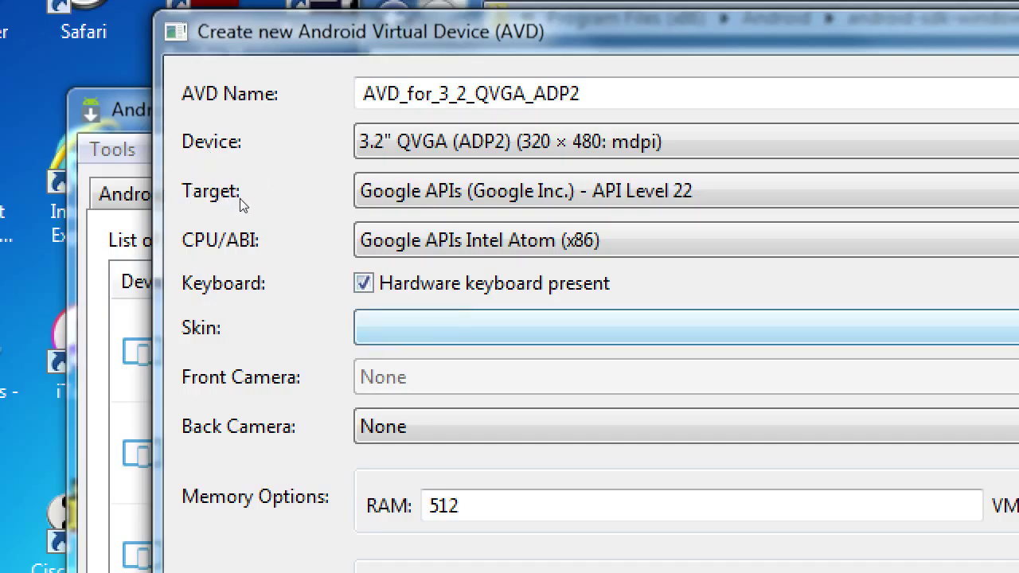
key("alt+Down")
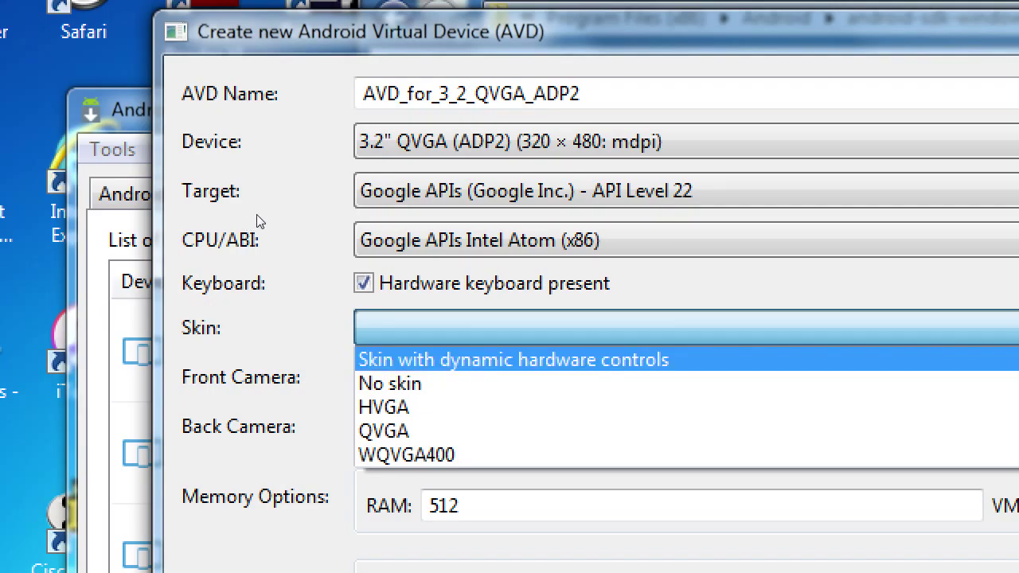
key("Return")
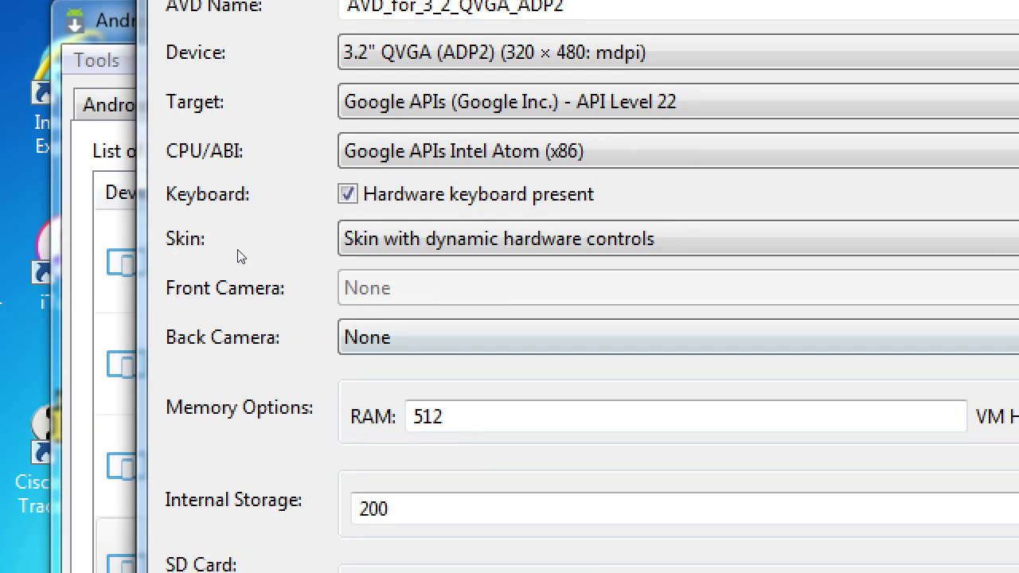
Step: Set the new AVD's back camera to Emulated and review the other camera options
key("alt+Down")
key("Down")
key("Return")
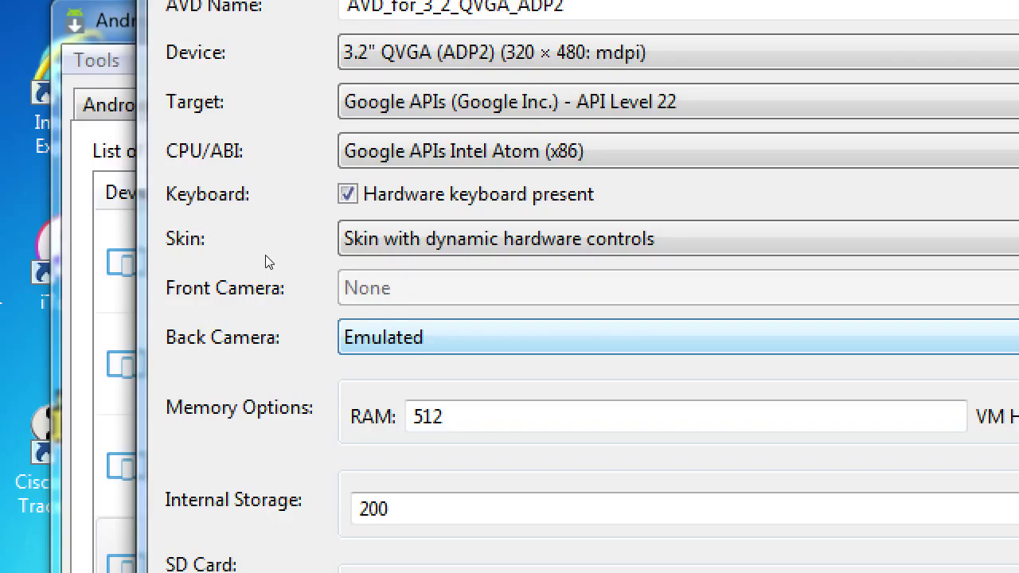
key("alt+Down")
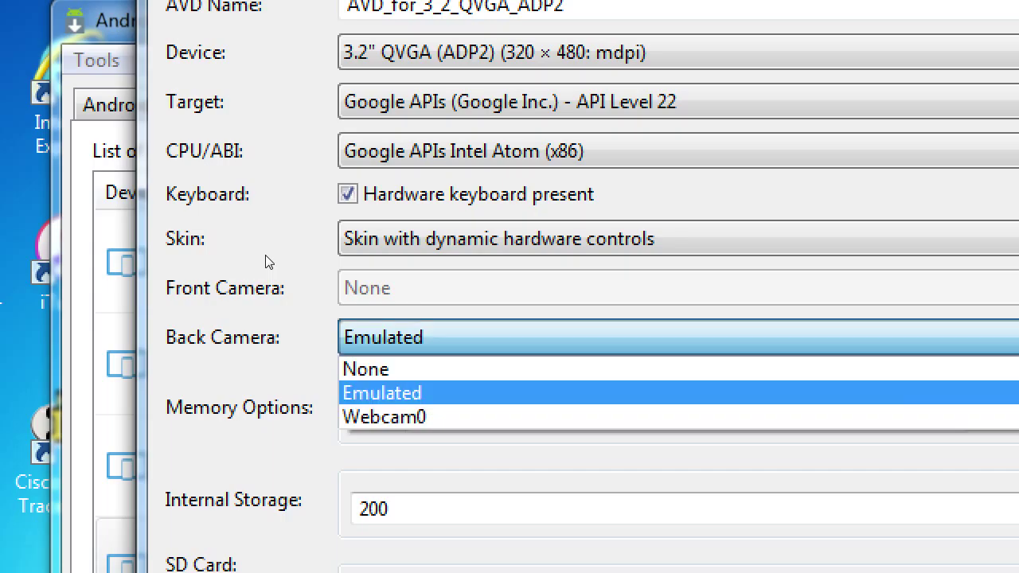
key("Return")
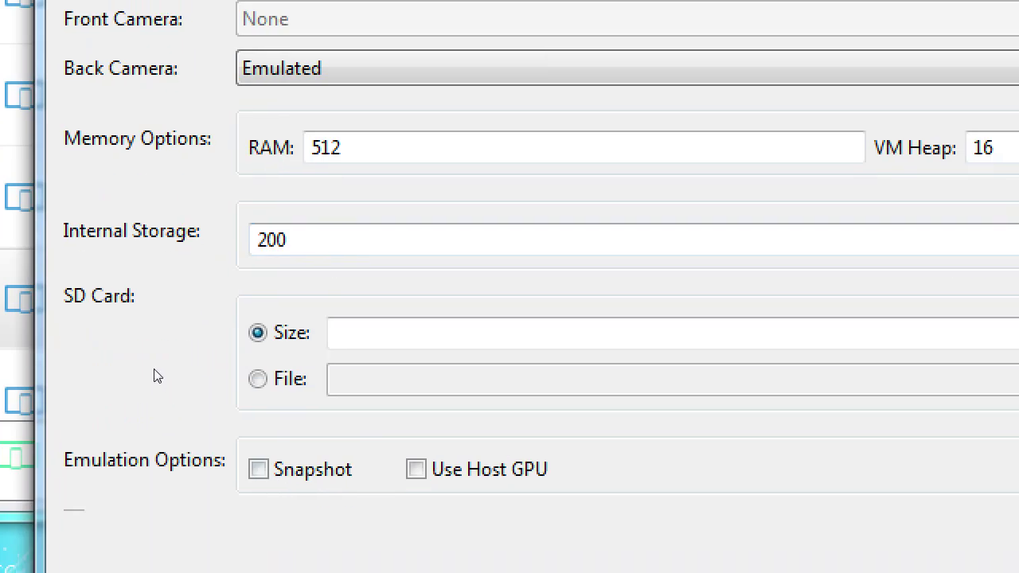
Step: Set the SD card size to 99 MiB, create the AVD and dismiss the creation summary
key("Tab")
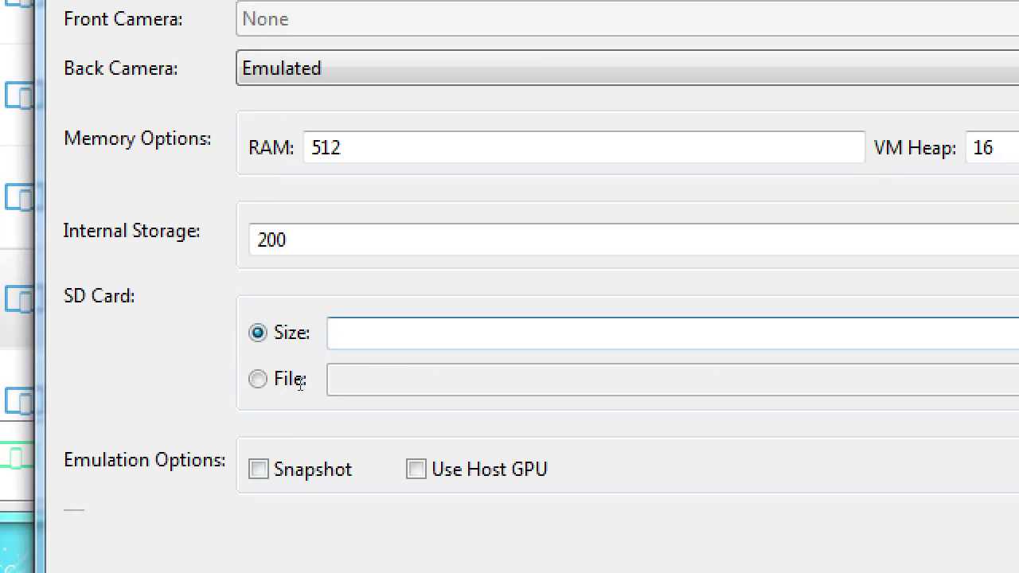
type("99")
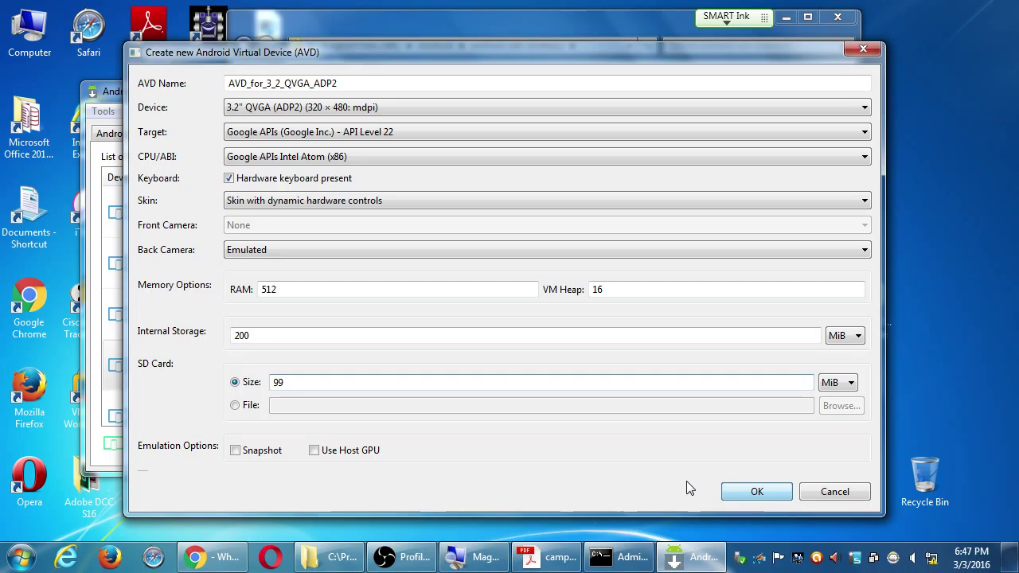
key("Return")
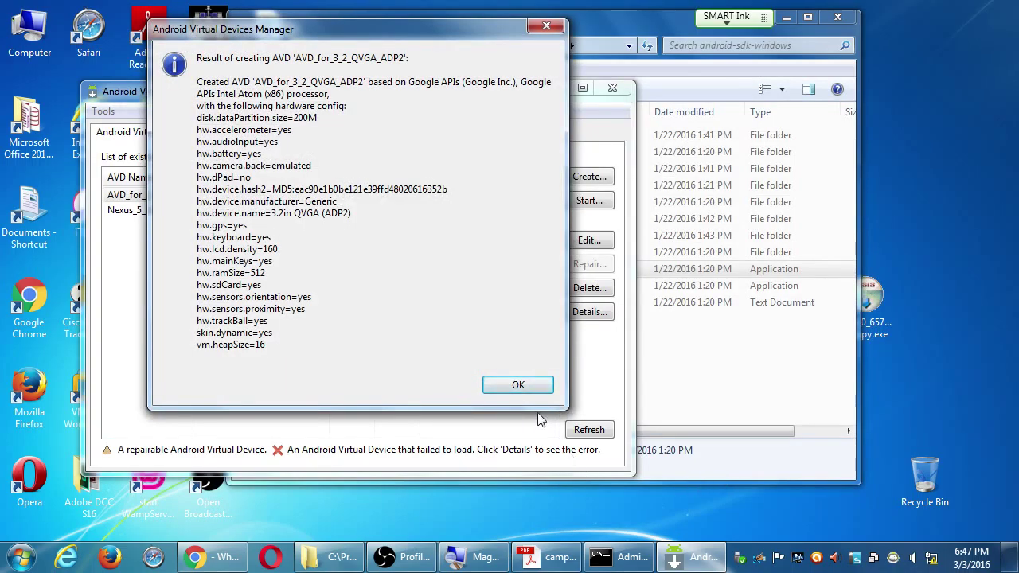
left_click_drag(278, 39, 344, 38)
left_click(570, 385)
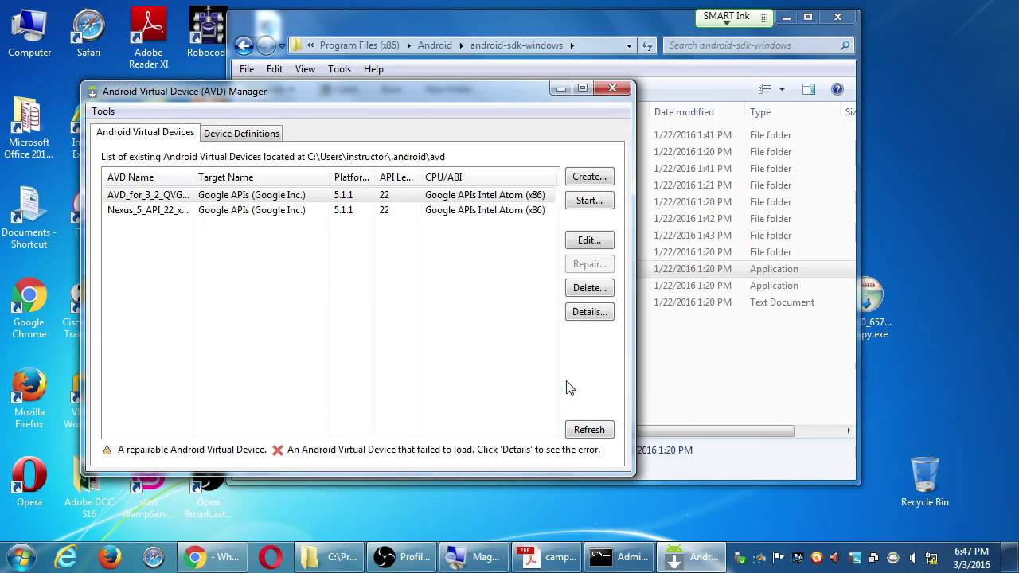
Step: Widen the AVD Name column and launch AVD_for_3_2_QVGA_ADP2 with the default launch options
left_click_drag(193, 176, 240, 183)
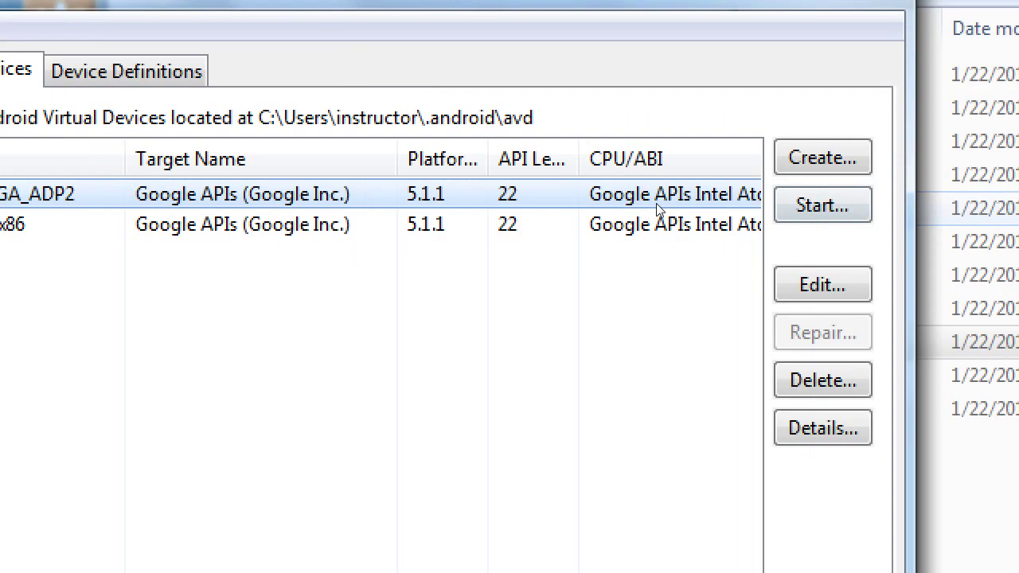
double_click(593, 205)
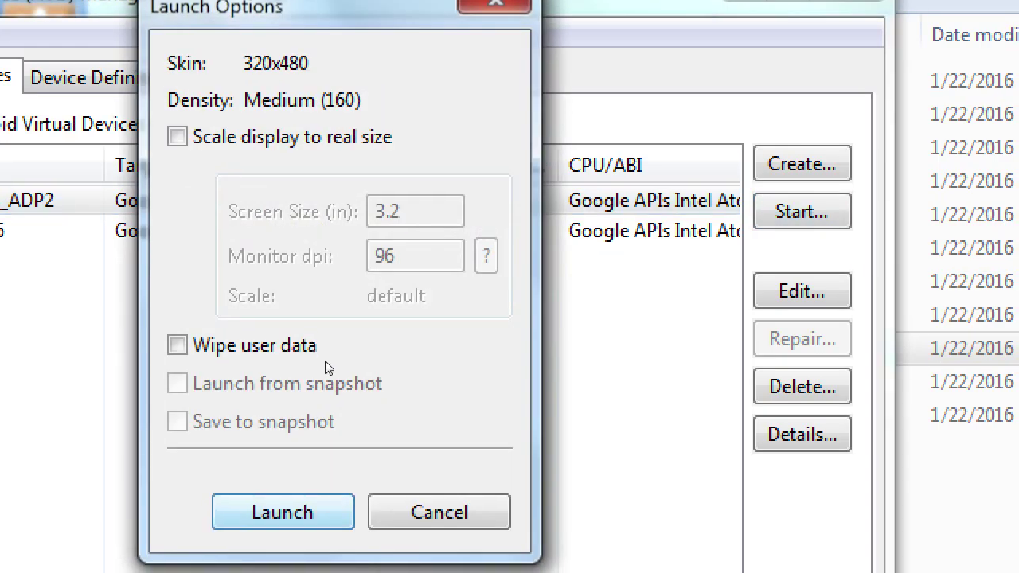
key("Return")
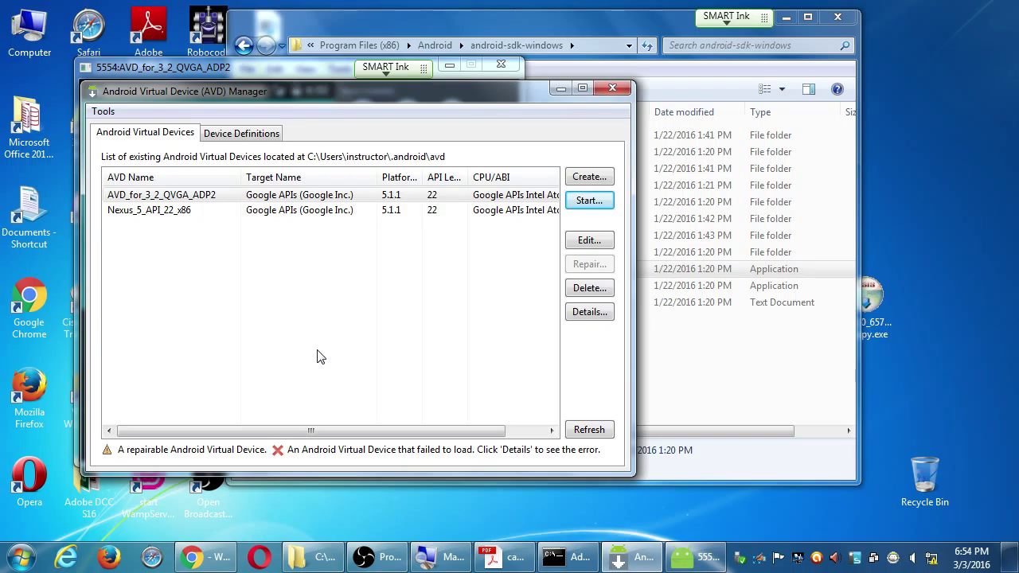
Step: Bring the booted emulator into full view beside AVD Manager and dismiss its Welcome overlay
left_click_drag(484, 94, 743, 96)
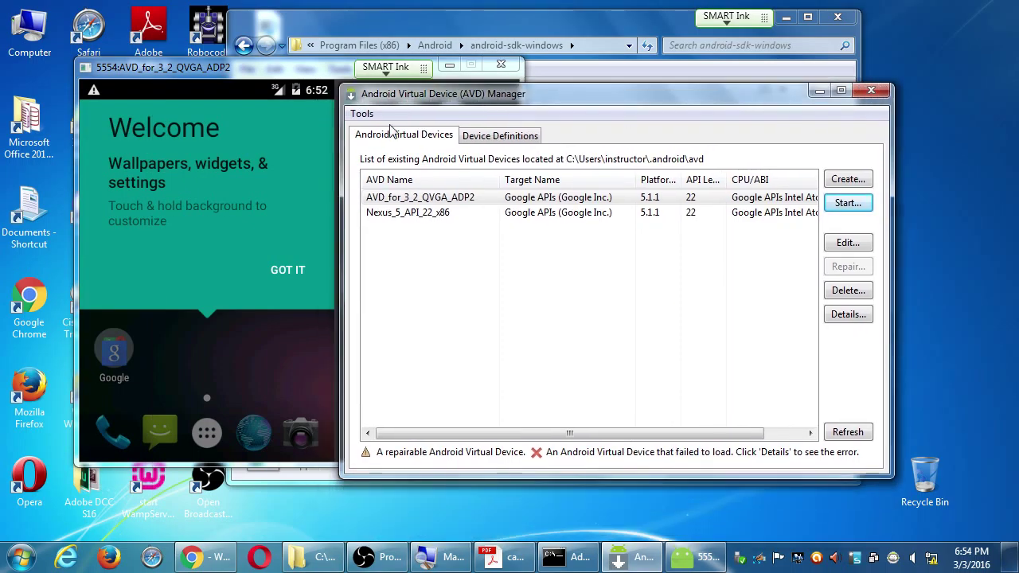
left_click_drag(318, 73, 294, 47)
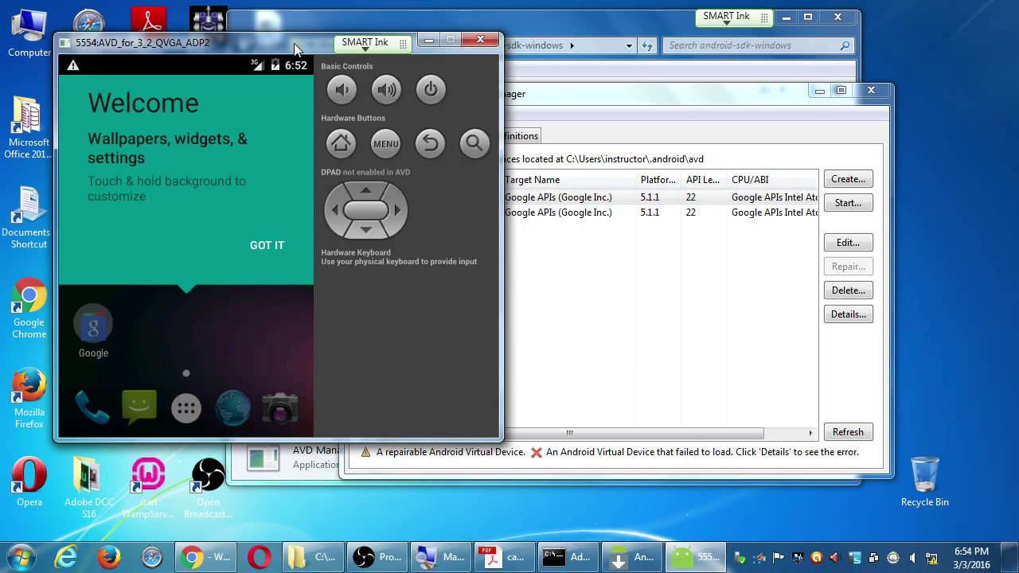
left_click_drag(294, 43, 302, 67)
left_click_drag(276, 125, 297, 81)
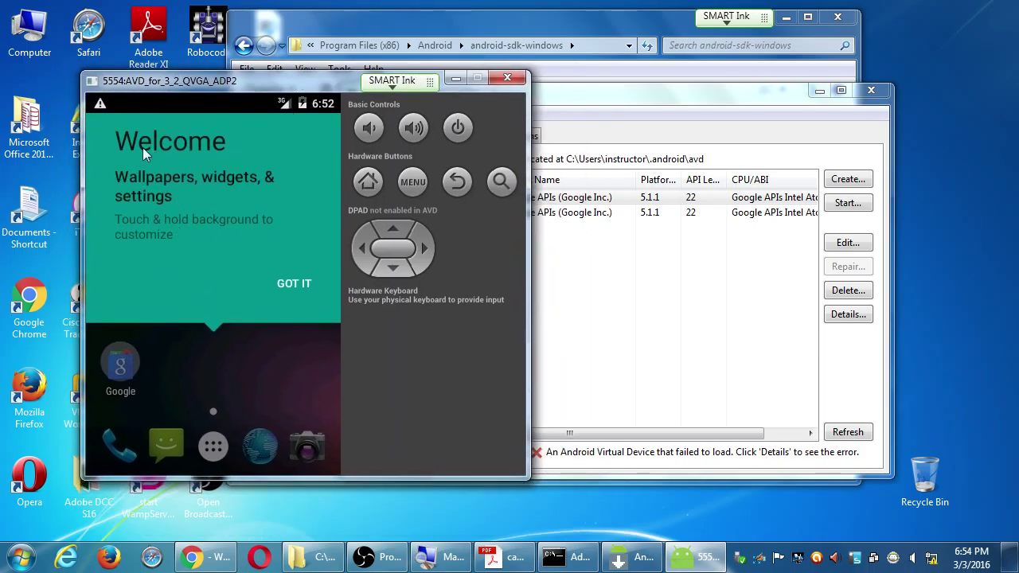
left_click(292, 285)
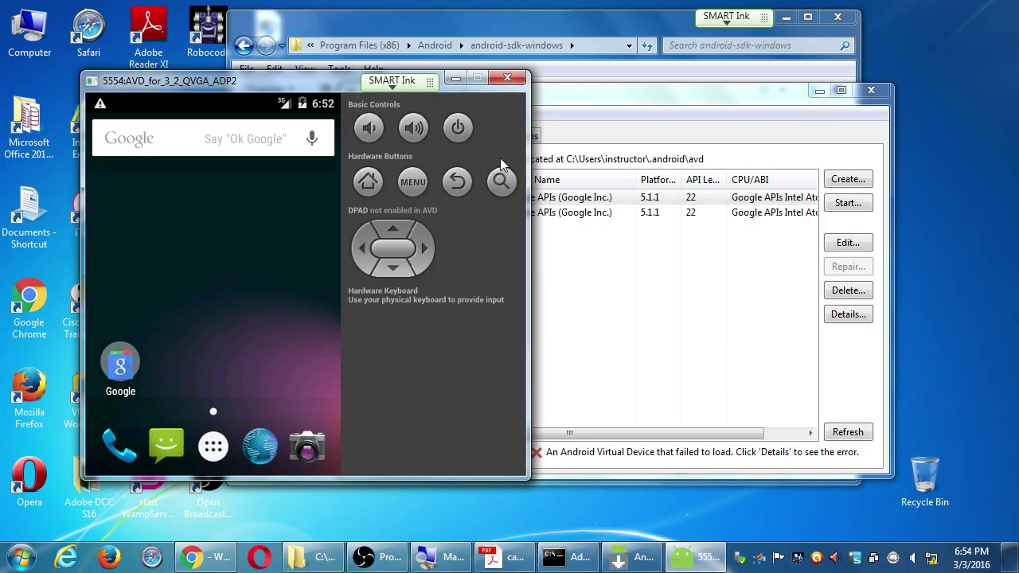
Step: Arrange the emulator and AVD Manager windows side by side so the emulator's screen and hardware controls are uncovered
left_click_drag(326, 82, 758, 117)
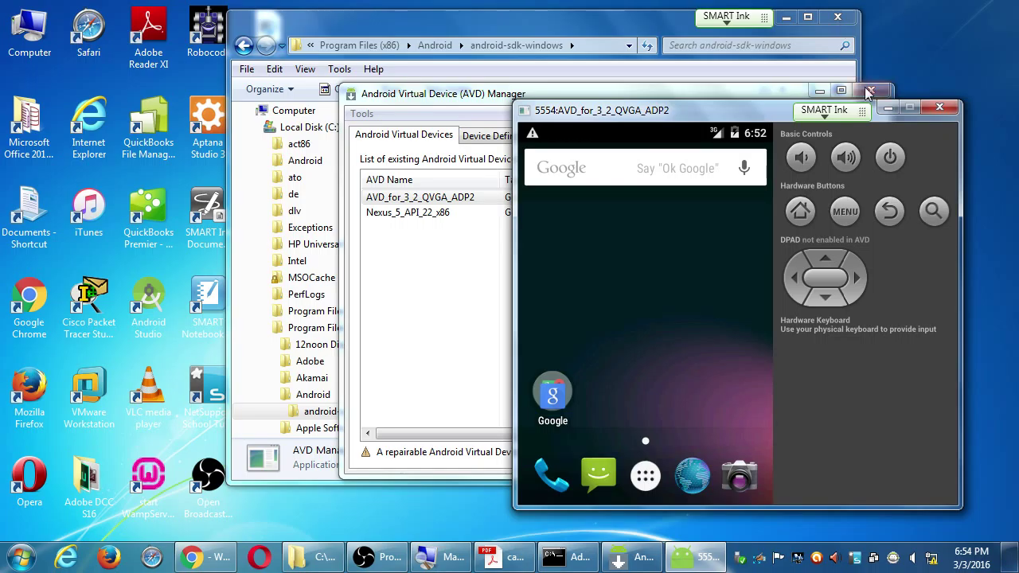
left_click_drag(773, 118, 806, 117)
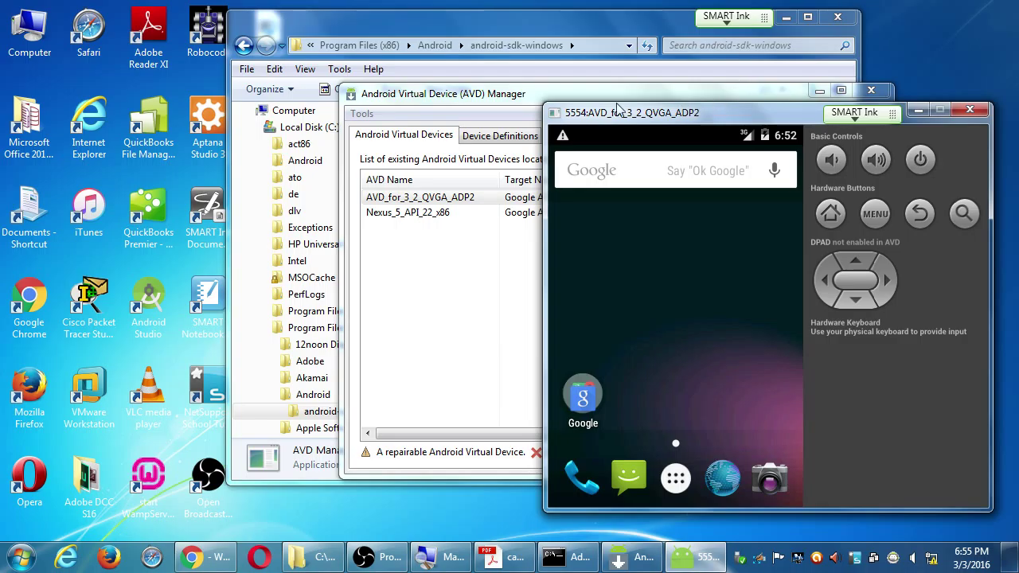
left_click_drag(614, 114, 644, 131)
left_click(475, 93)
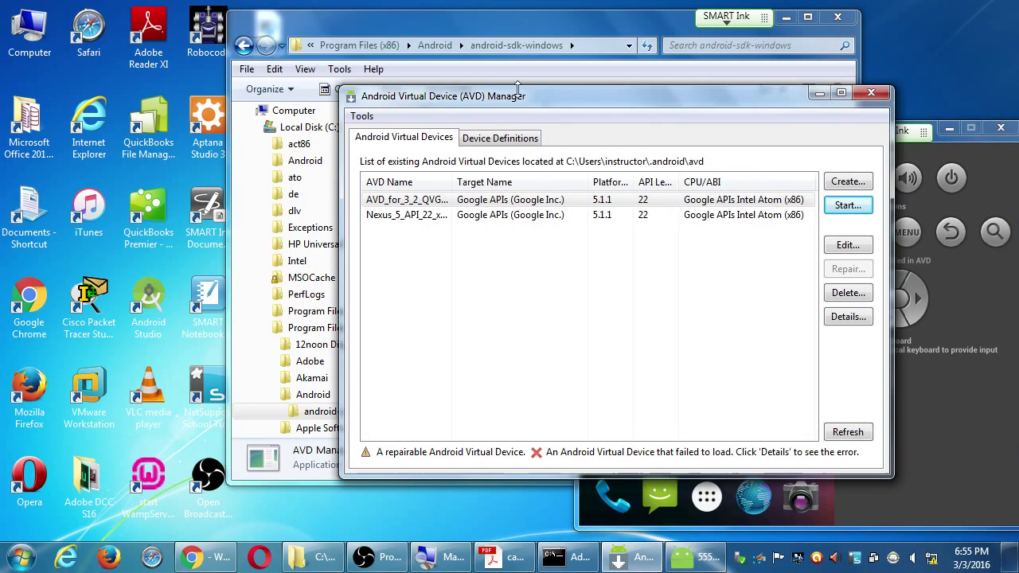
left_click_drag(475, 95, 224, 49)
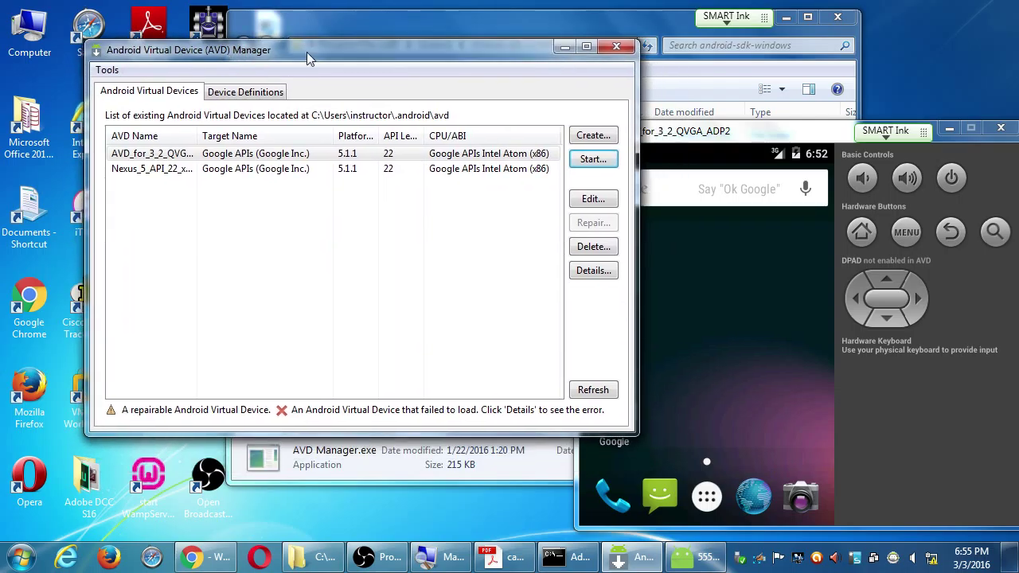
Step: Close AVD Manager, the android-sdk-windows folder and the Command Prompt, and reposition the emulator so it remains alone on the desktop
left_click(616, 48)
left_click_drag(717, 130, 679, 117)
left_click_drag(533, 41, 439, 28)
left_click(748, 20)
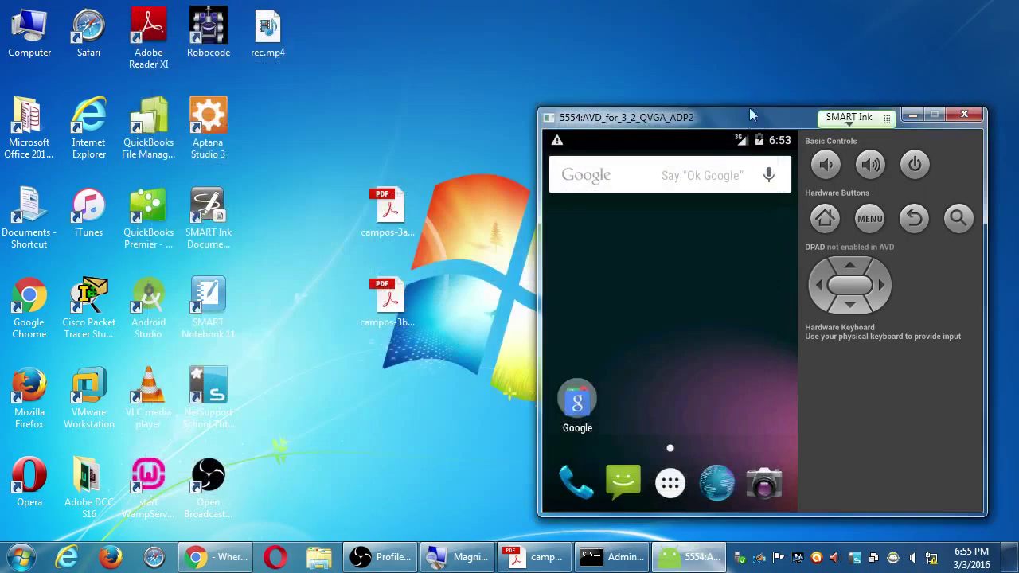
left_click_drag(748, 121, 752, 86)
left_click(613, 557)
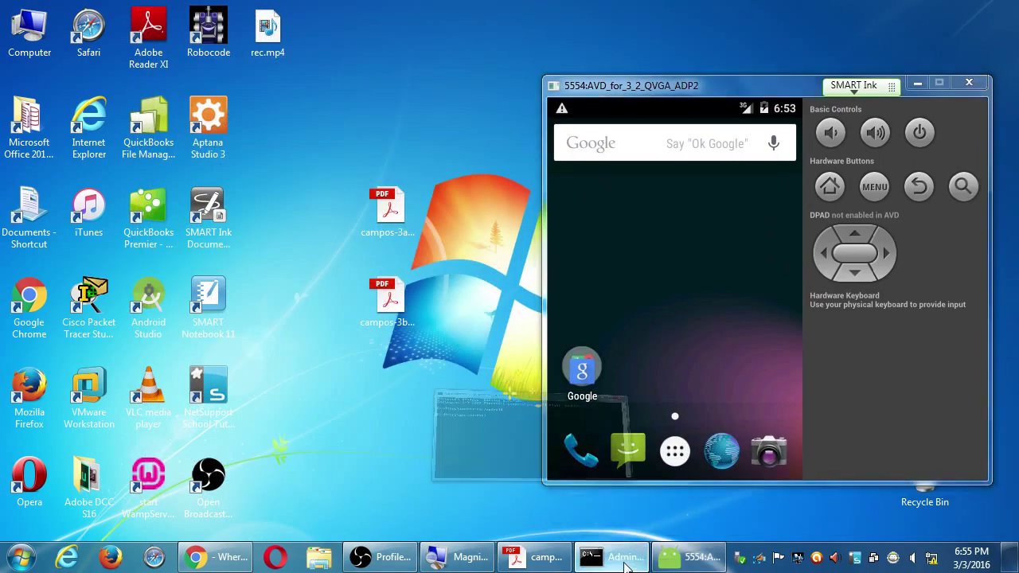
left_click(593, 88)
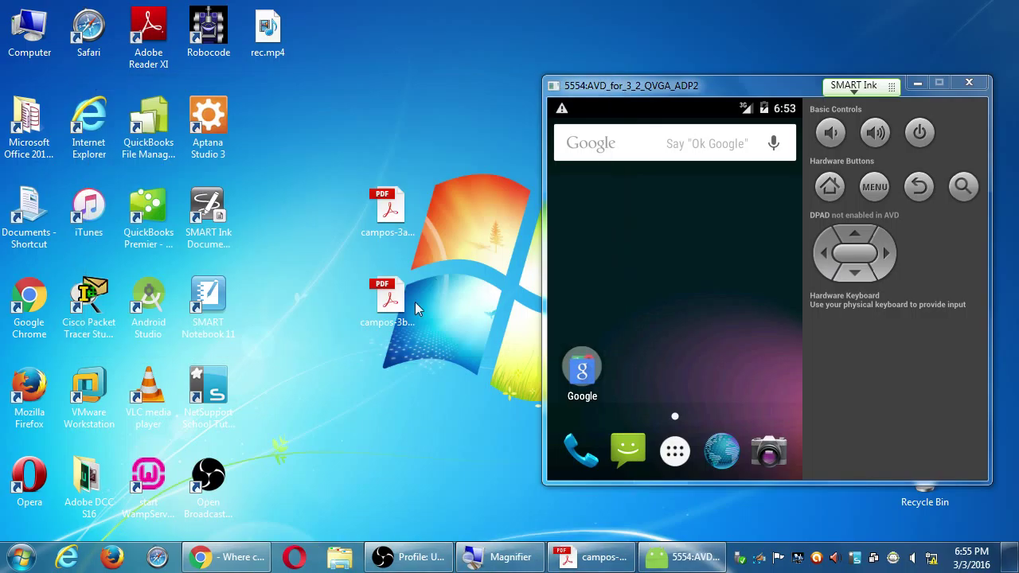
Step: Close the campos setup instructions PDF and move the emulator window slightly lower on the desktop
left_click(593, 557)
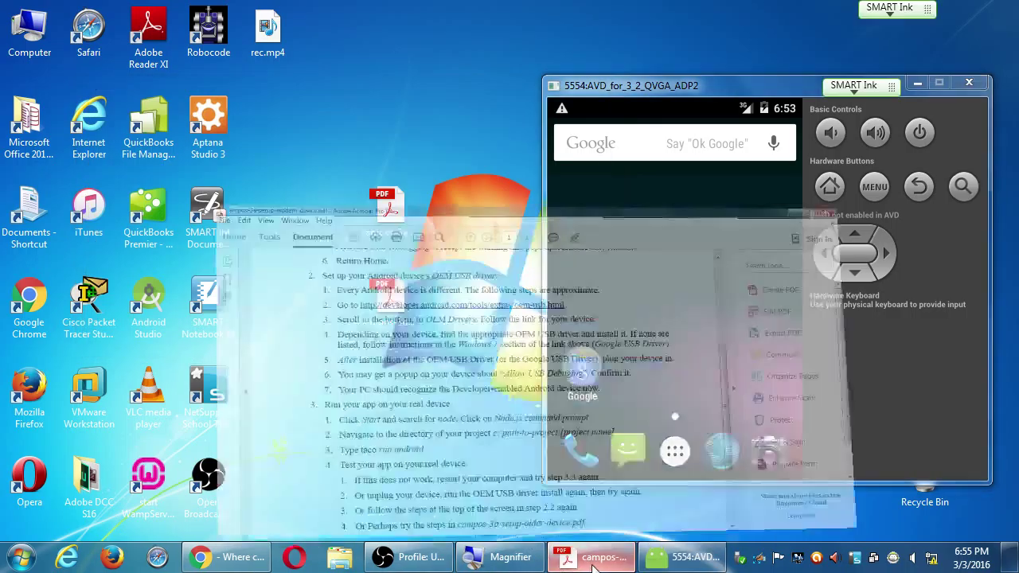
left_click(994, 8)
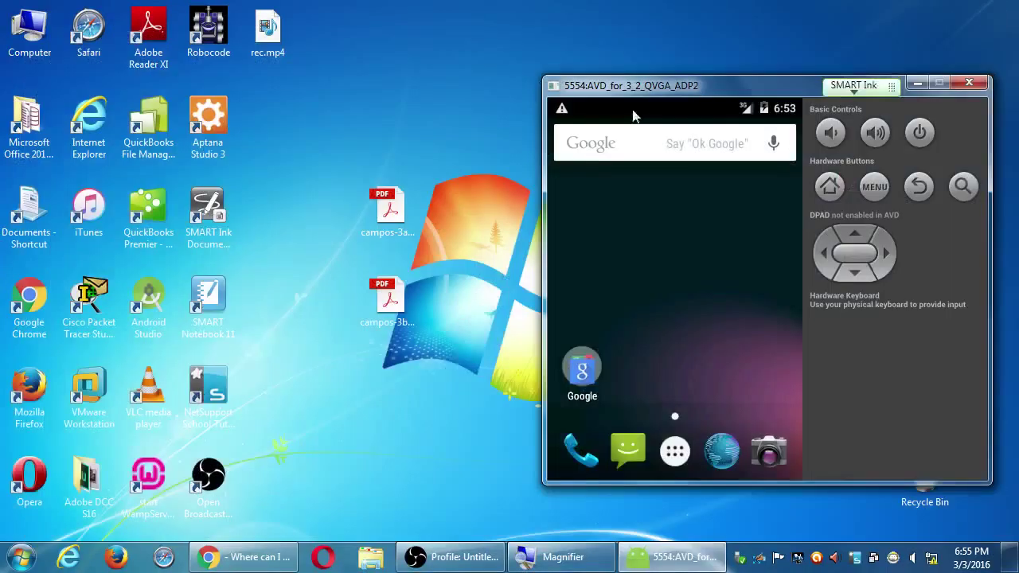
left_click_drag(646, 86, 665, 132)
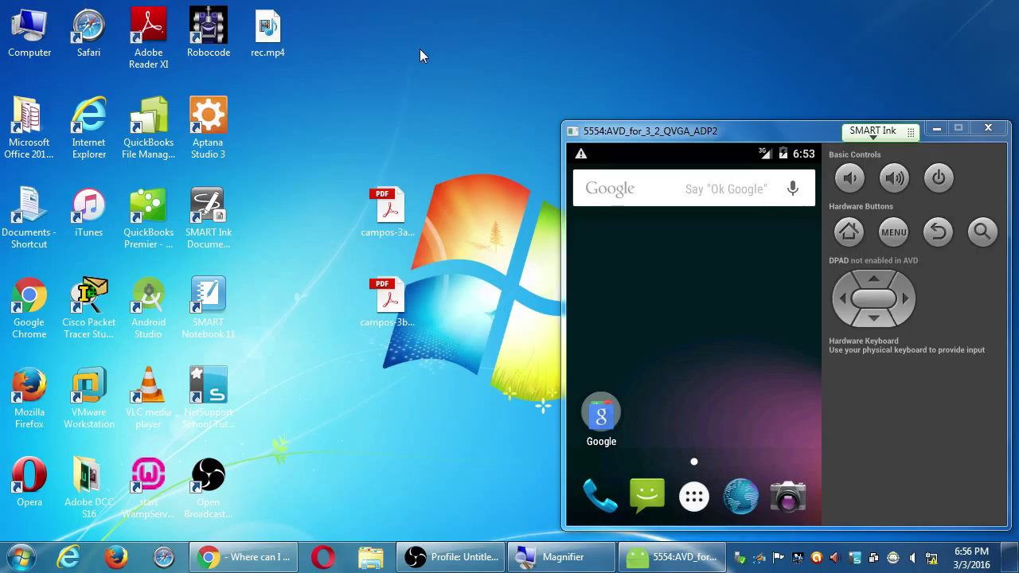
left_click(29, 559)
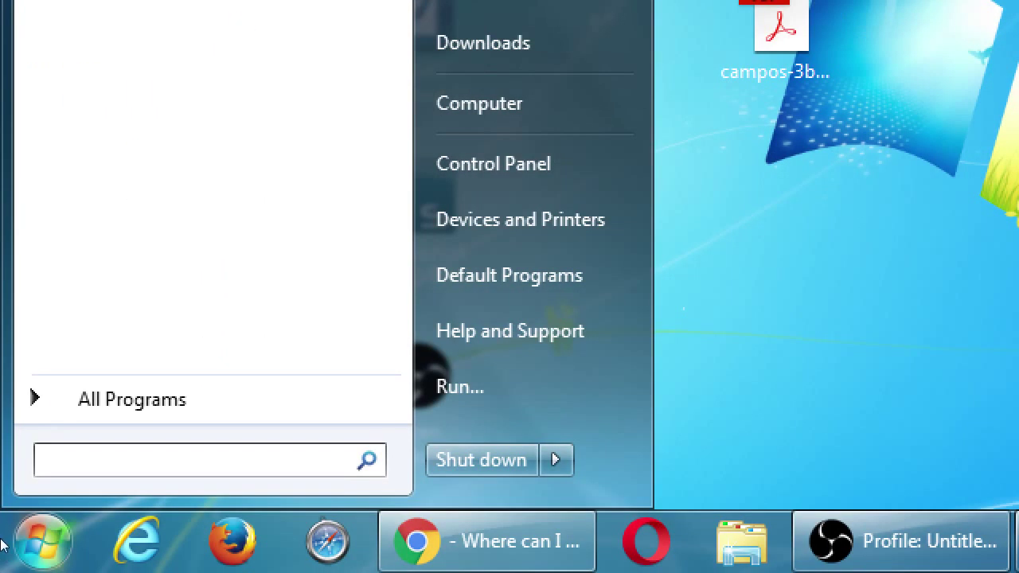
type("node")
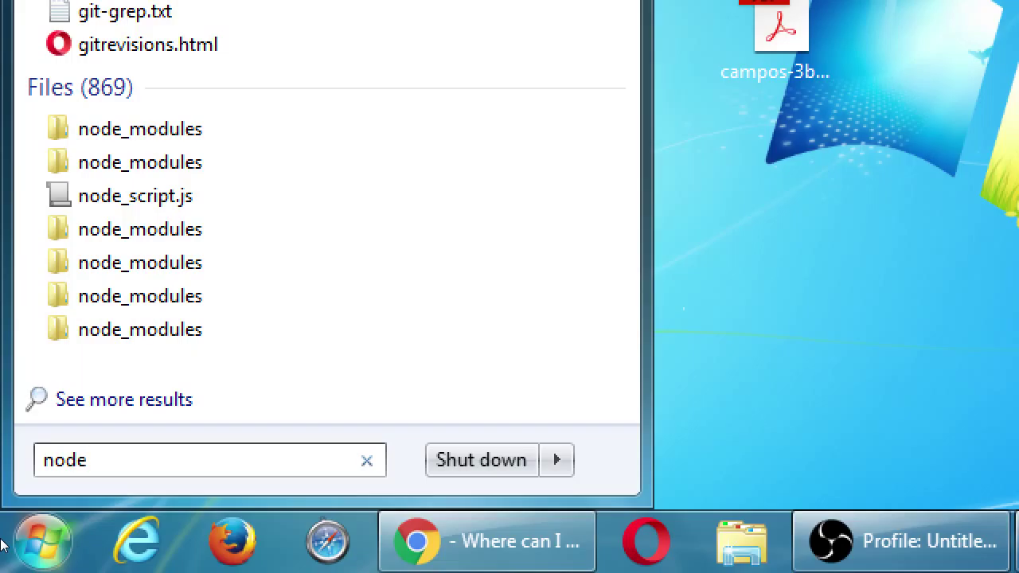
key("BackSpace")
key("BackSpace")
key("BackSpace")
key("BackSpace")
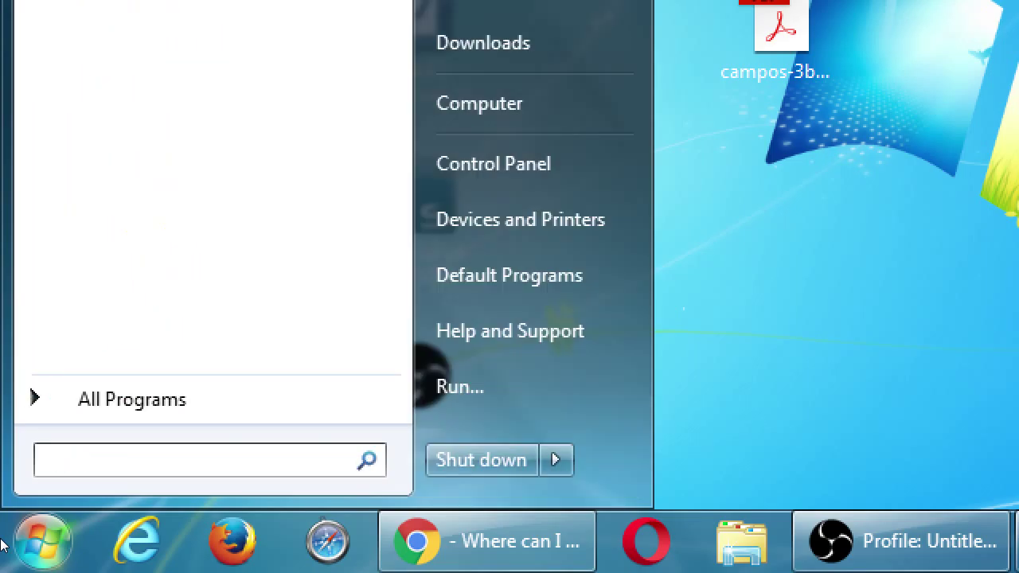
Step: Open a Command Prompt with cmd and shift its window slightly on the desktop
type("cmd")
key("Return")
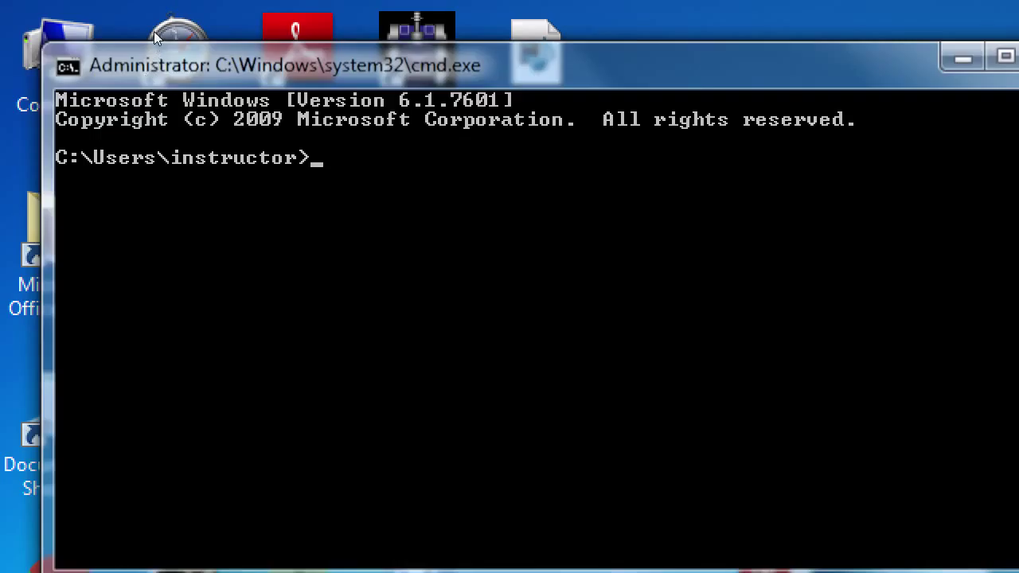
left_click_drag(145, 75, 203, 68)
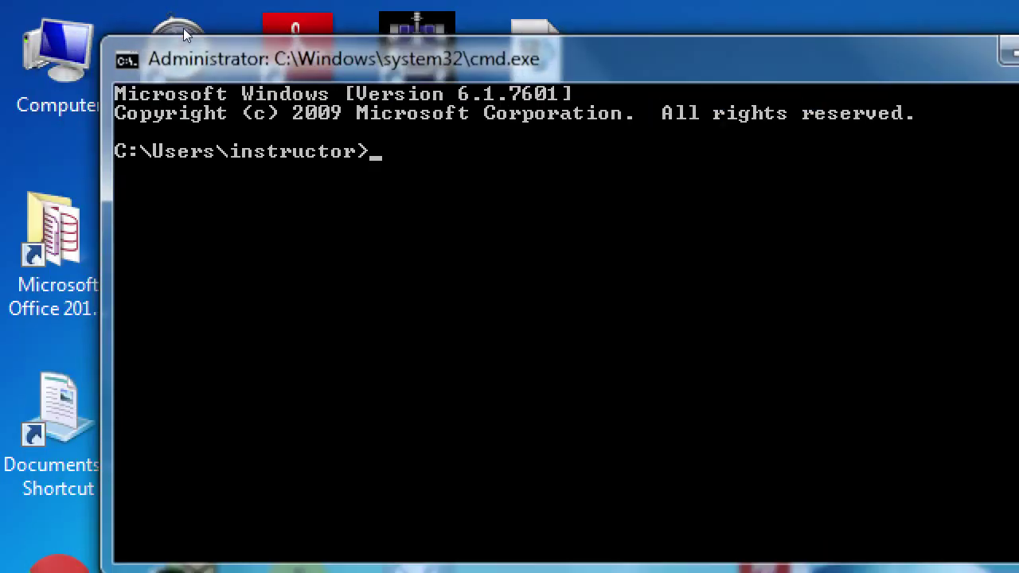
Step: Change the working directory to C:\Users\lab\Desktop, clearing the console once inside the lab folder
type("cd ..")
key("Return")
type("cd lab")
key("Return")
type("cls")
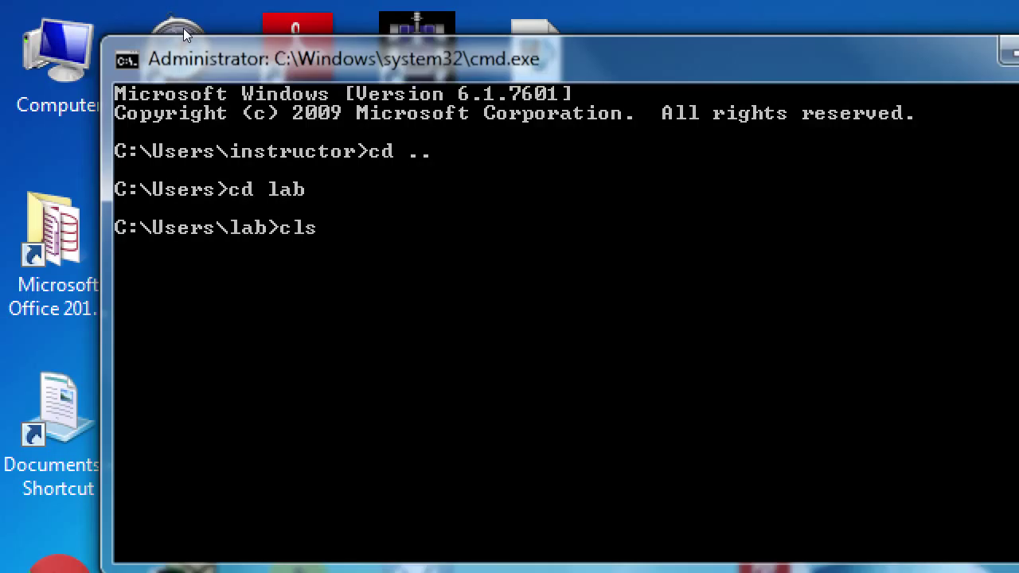
key("Return")
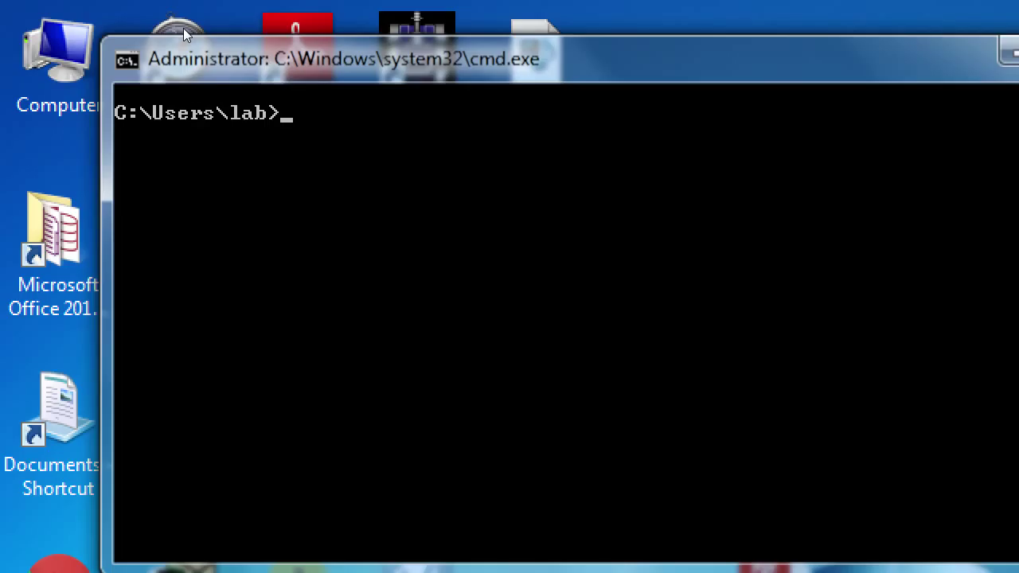
type("cd desktop")
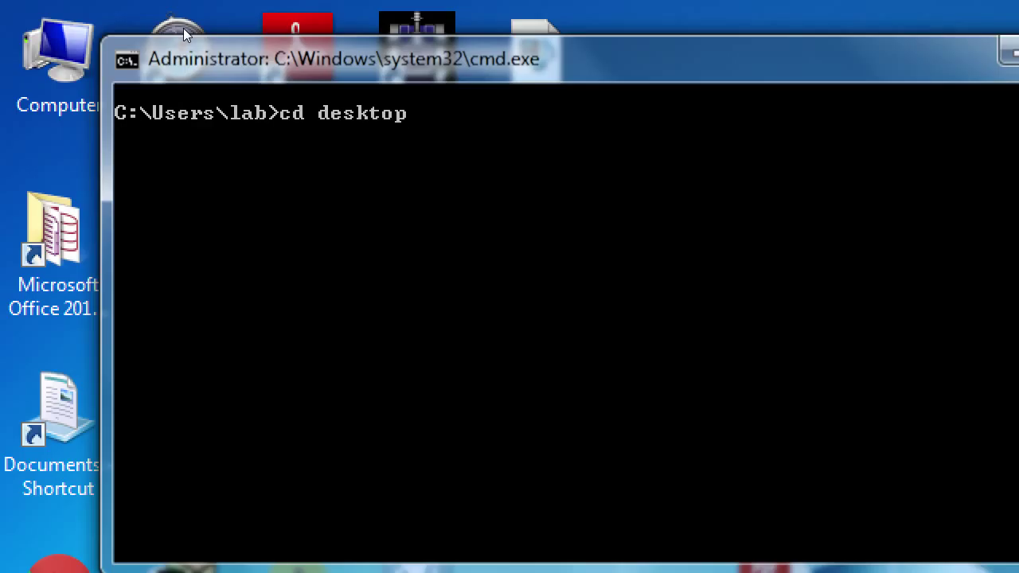
key("Return")
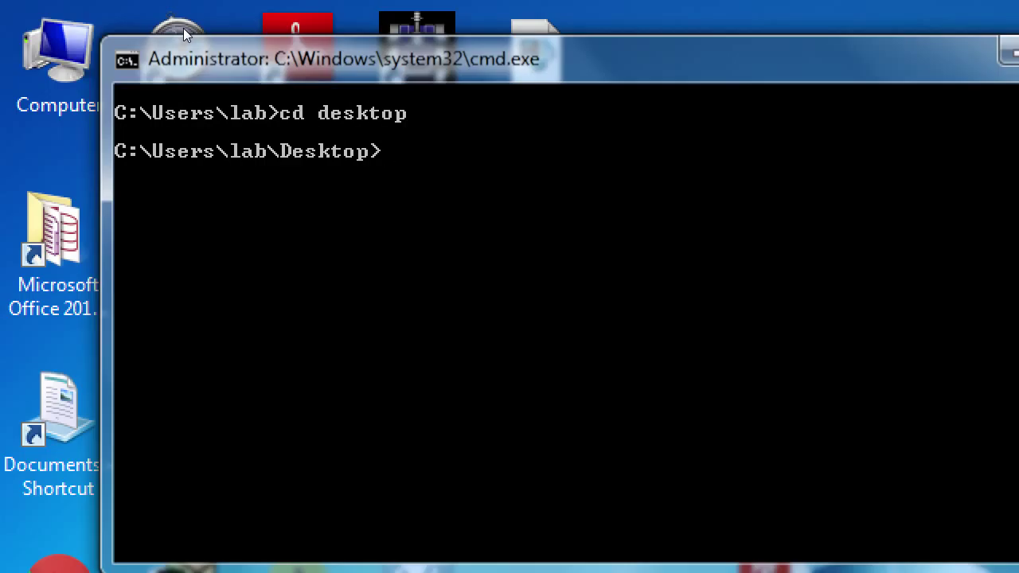
Step: Create a TACO project in folder test01 with ID com.jones.test01 and title "Test 01", agreeing to participate in usage collection
type("taco create test01")
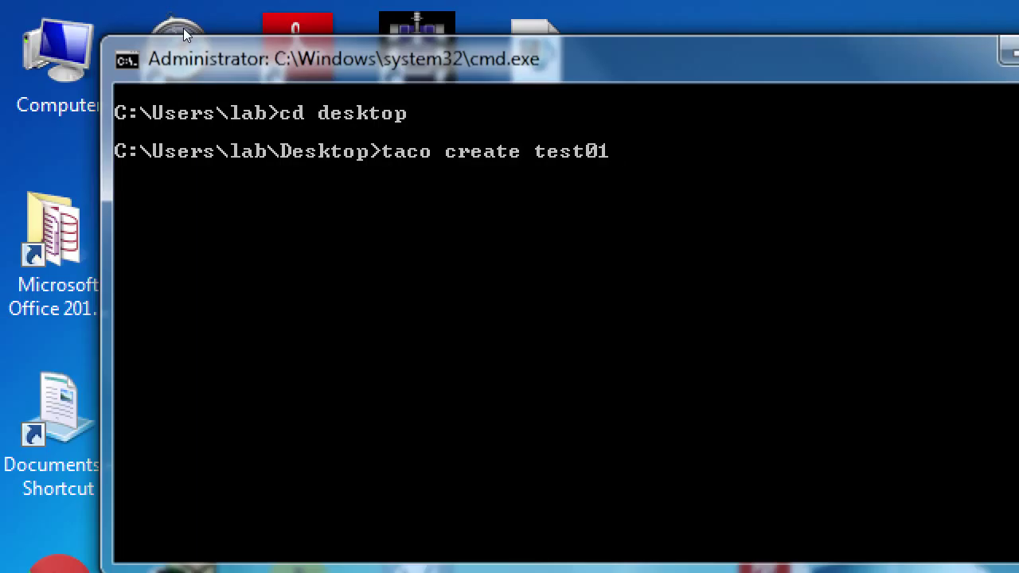
type("com.jones.")
type("test01")
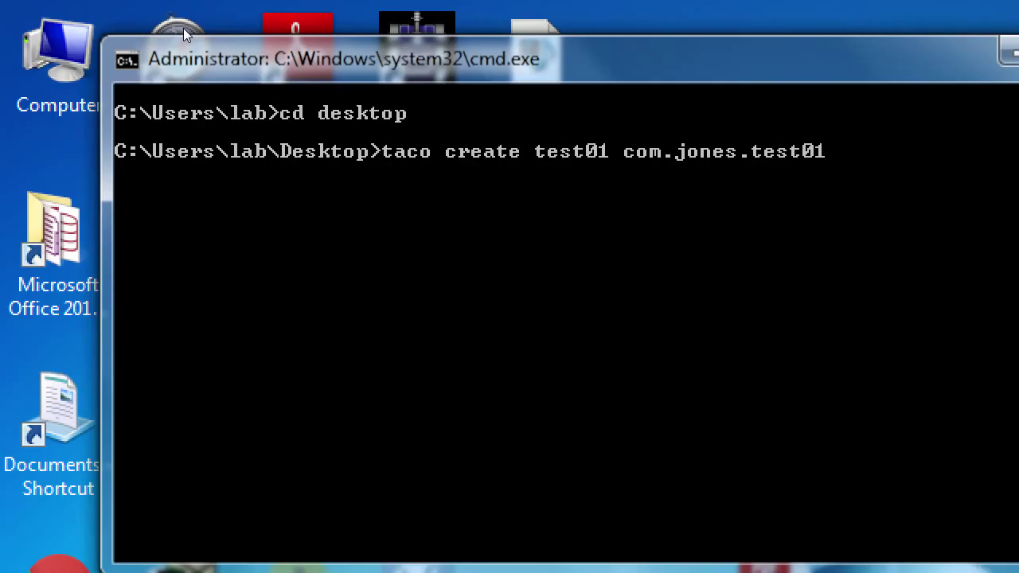
type("\"\"")
key("Left")
type("Test 01")
key("Return")
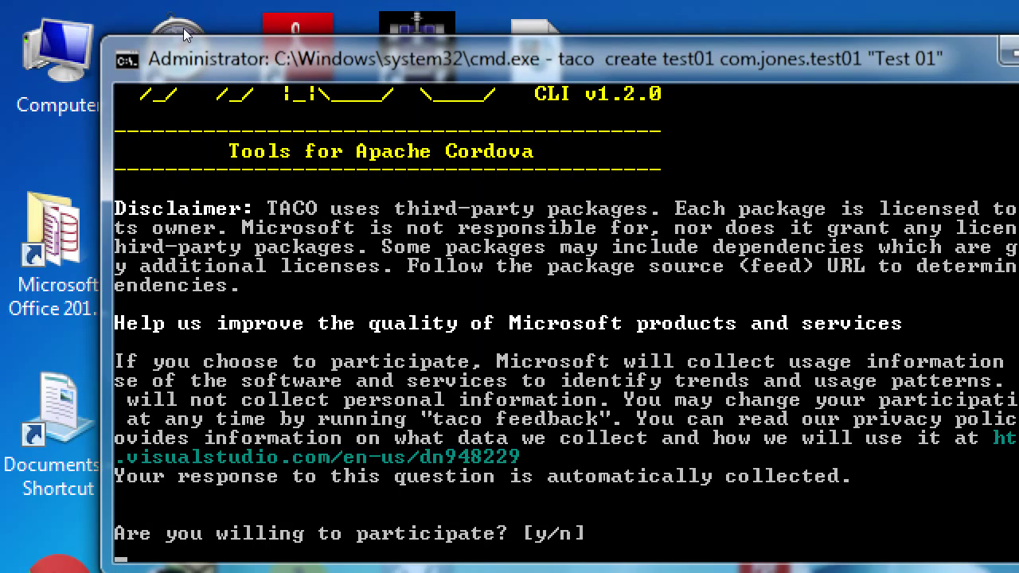
type("y")
key("Return")
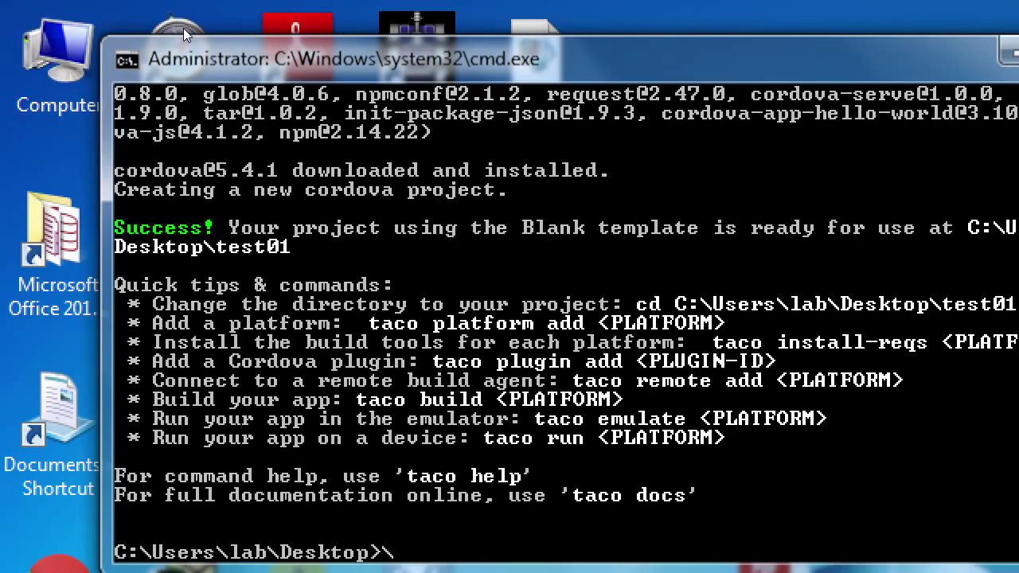
Step: Review the project creation output and change the working directory to the test01 project folder
scroll(183, 33, "up", 5)
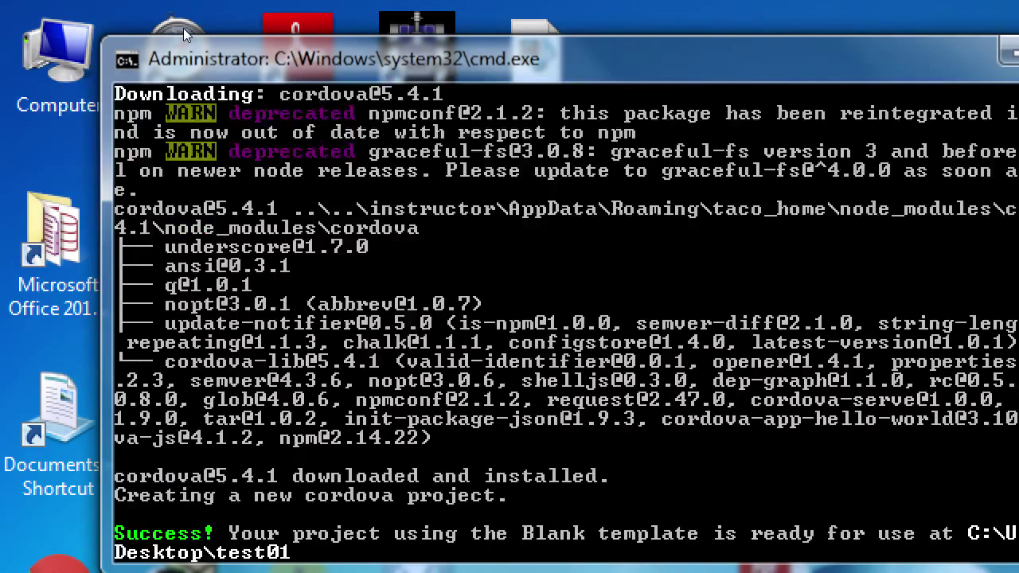
scroll(183, 34, "up", 13)
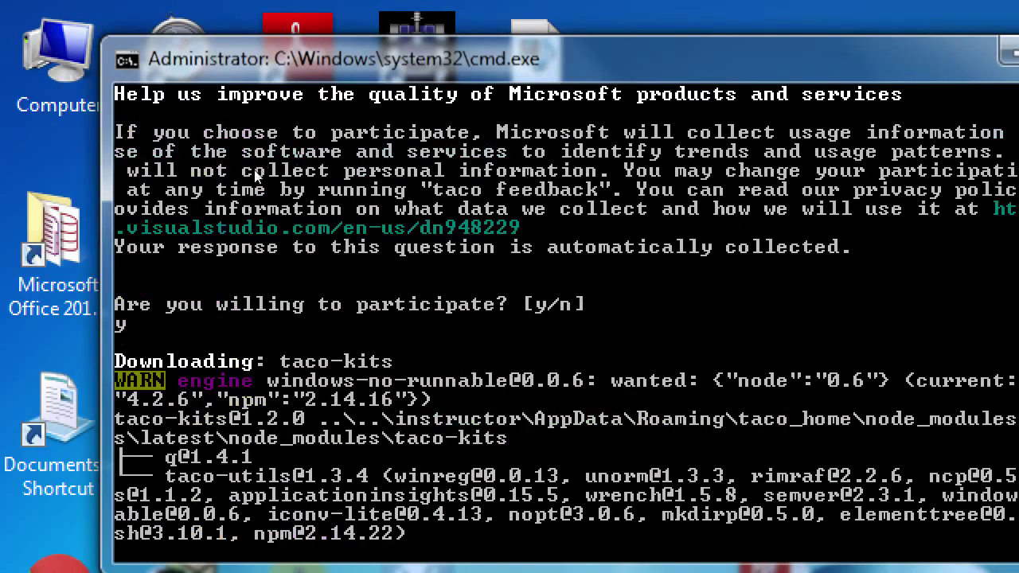
scroll(255, 175, "up", 7)
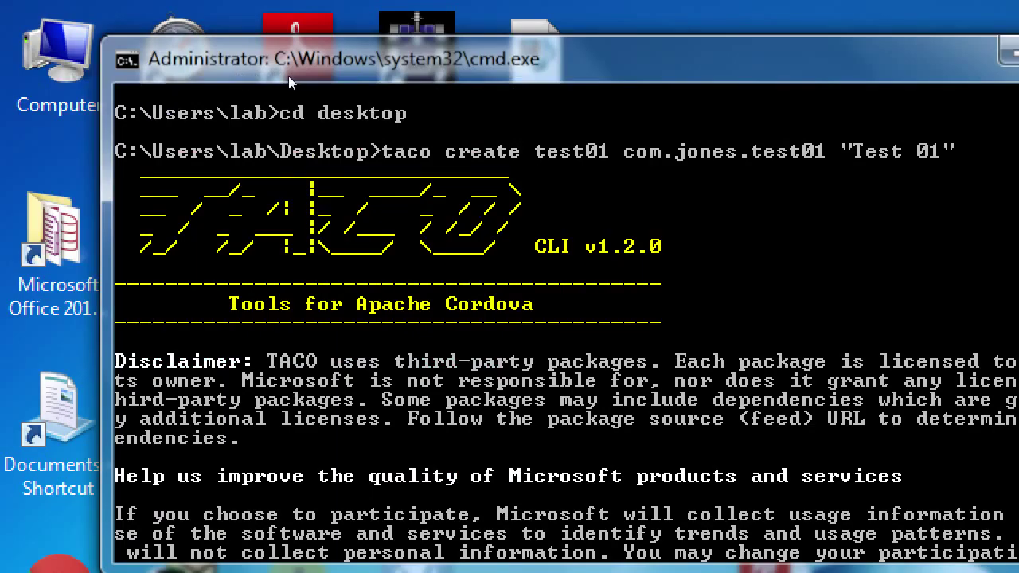
scroll(325, 256, "down", 3)
scroll(280, 255, "down", 20)
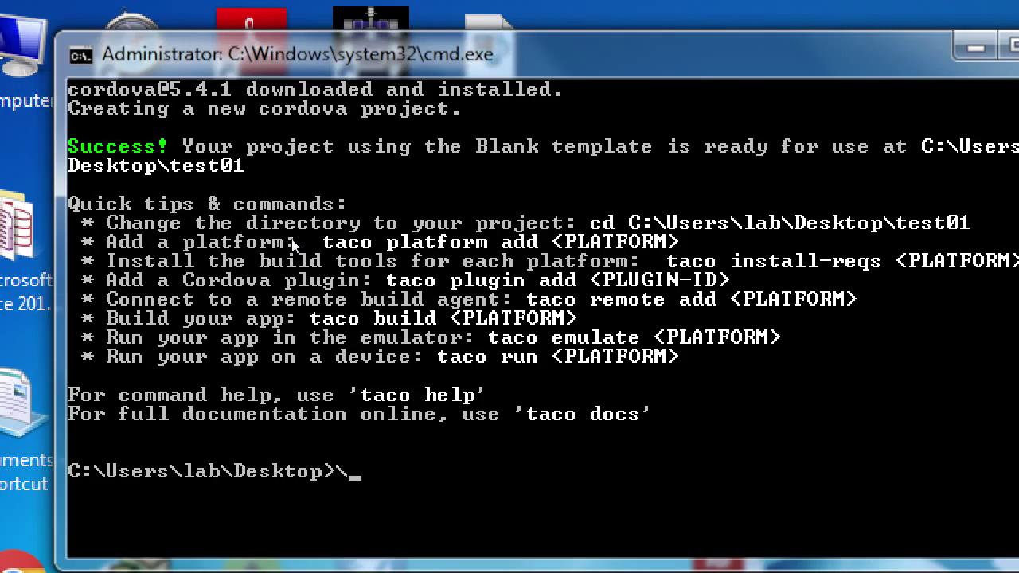
type("cd test01")
key("Return")
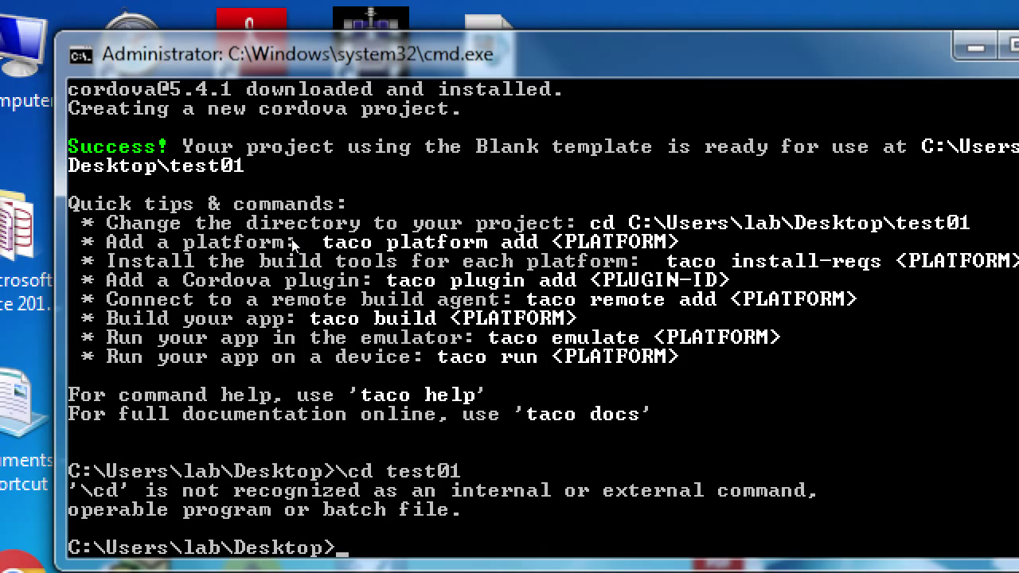
type("cd test01")
key("Return")
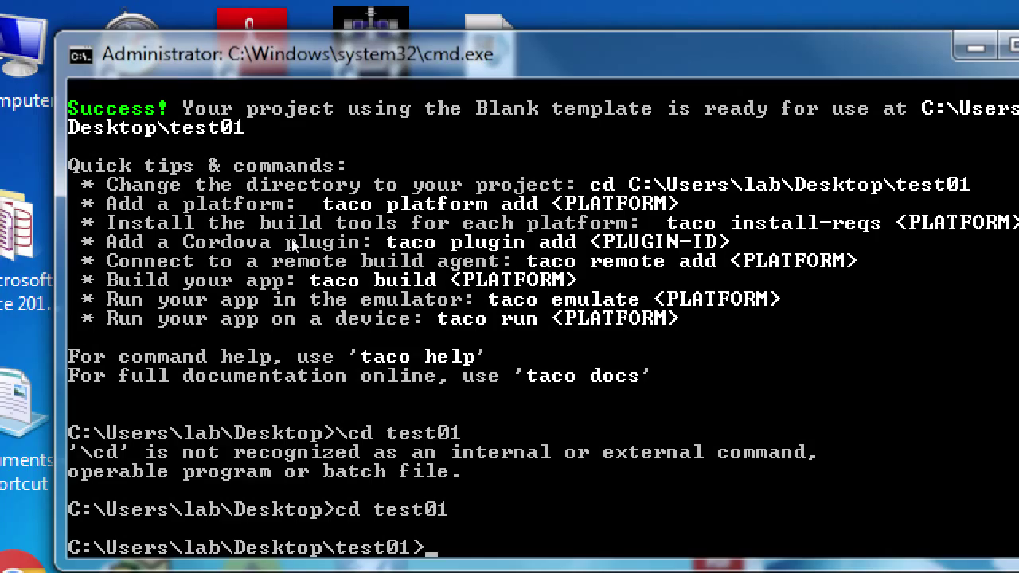
Step: Add the Android platform to the test01 project with the command taco platform add android
type("taco plaform")
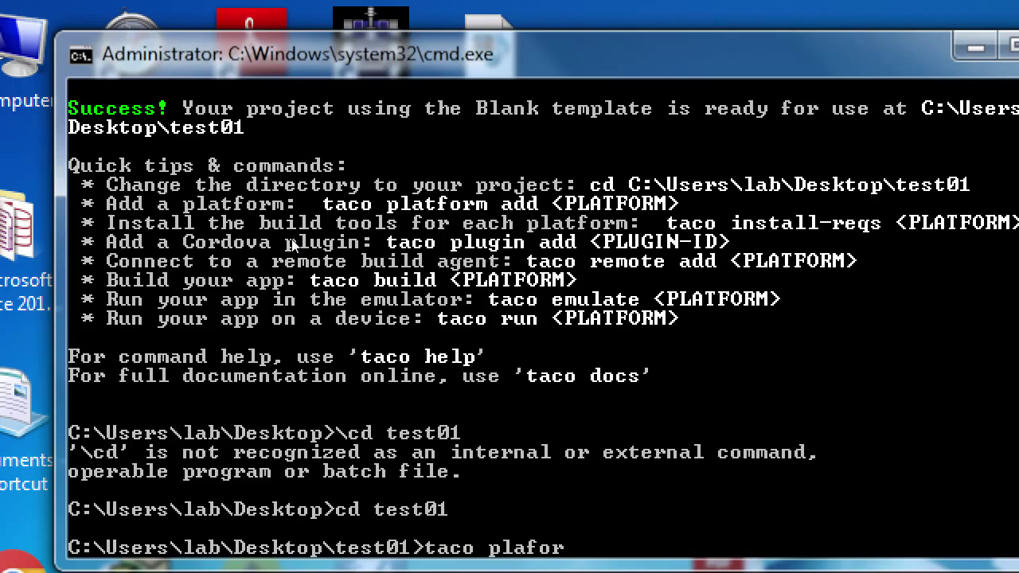
key("BackSpace")
key("BackSpace")
key("BackSpace")
key("BackSpace")
key("BackSpace")
type("taf")
type("rm add and")
type("roid")
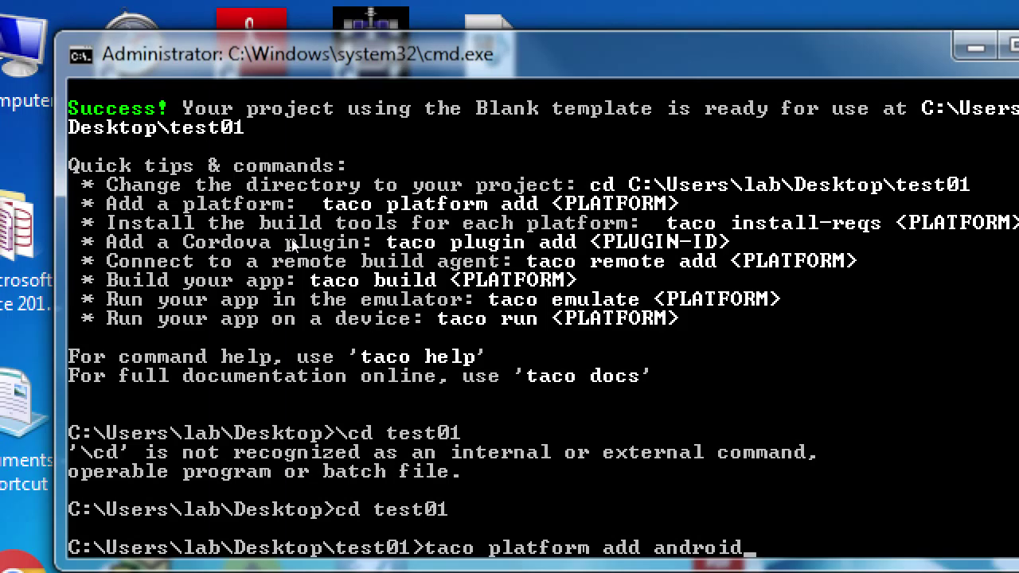
key("Return")
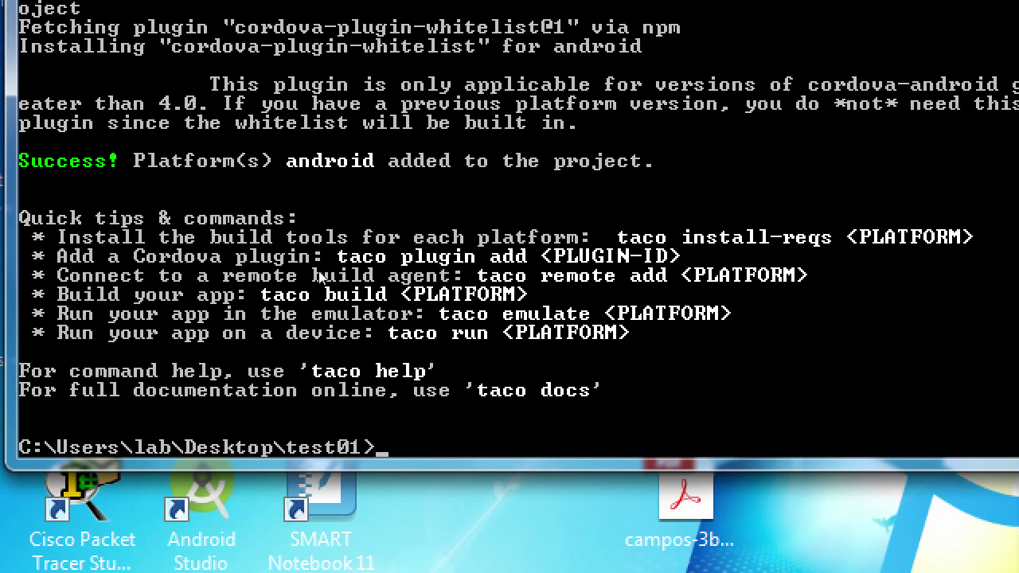
type("taco emulate")
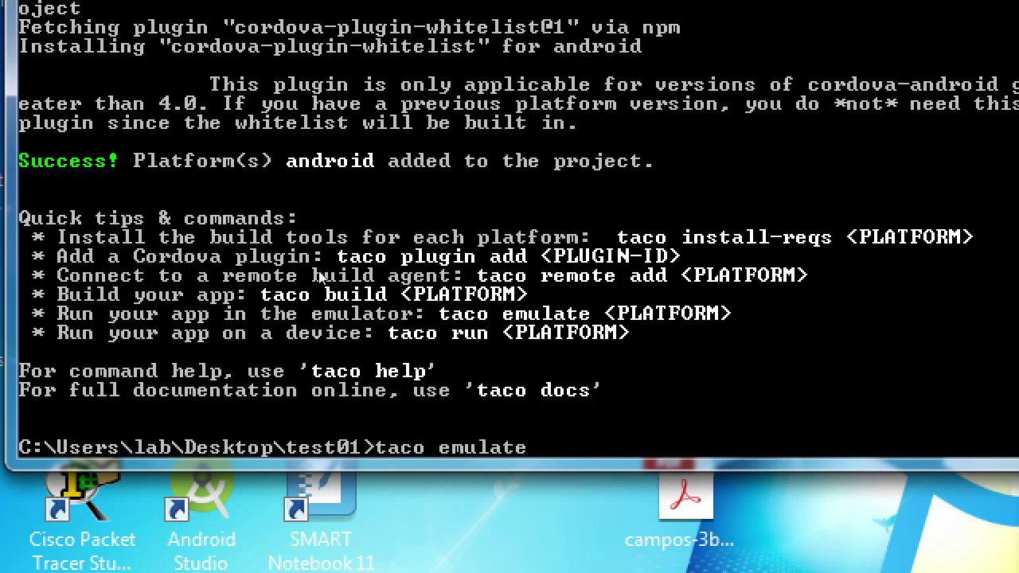
type(" android")
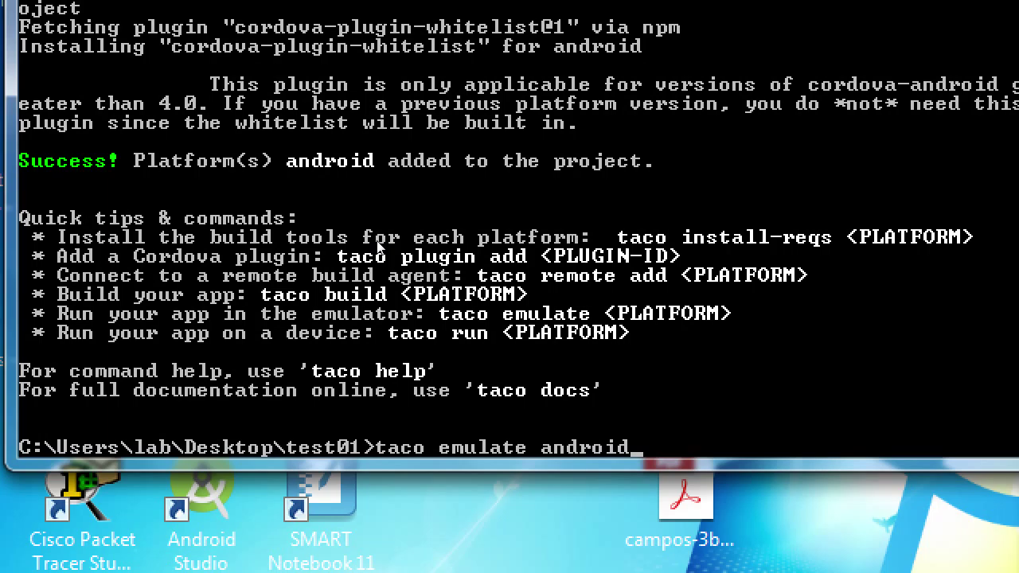
key("BackSpace")
key("BackSpace")
key("BackSpace")
key("BackSpace")
key("BackSpace")
key("BackSpace")
key("BackSpace")
key("BackSpace")
key("BackSpace")
key("BackSpace")
key("BackSpace")
key("BackSpace")
key("BackSpace")
key("BackSpace")
key("BackSpace")
Step: Close the emulator and launch the app with taco run android, enlarging the Command Prompt window
type("run android")
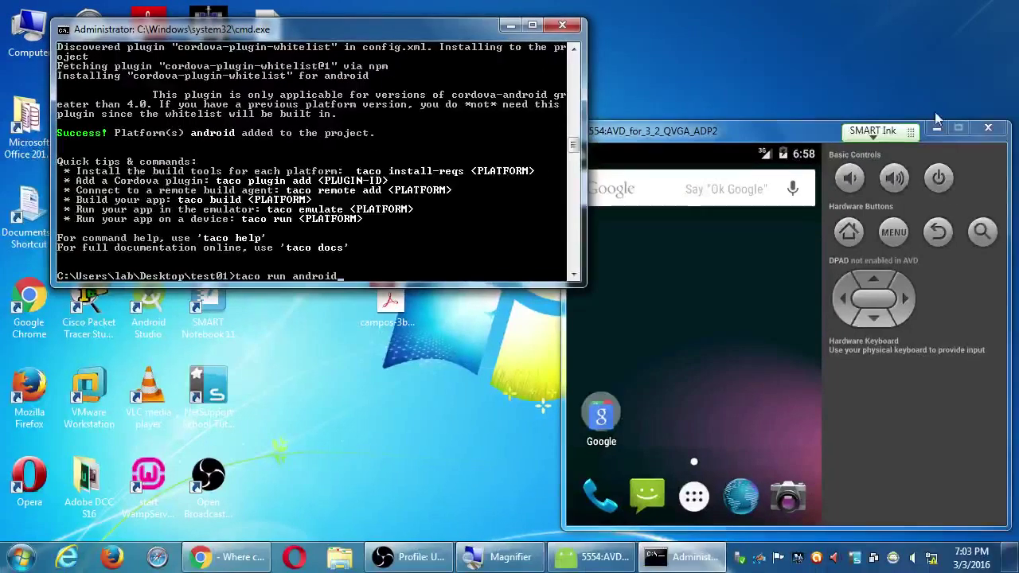
left_click(987, 128)
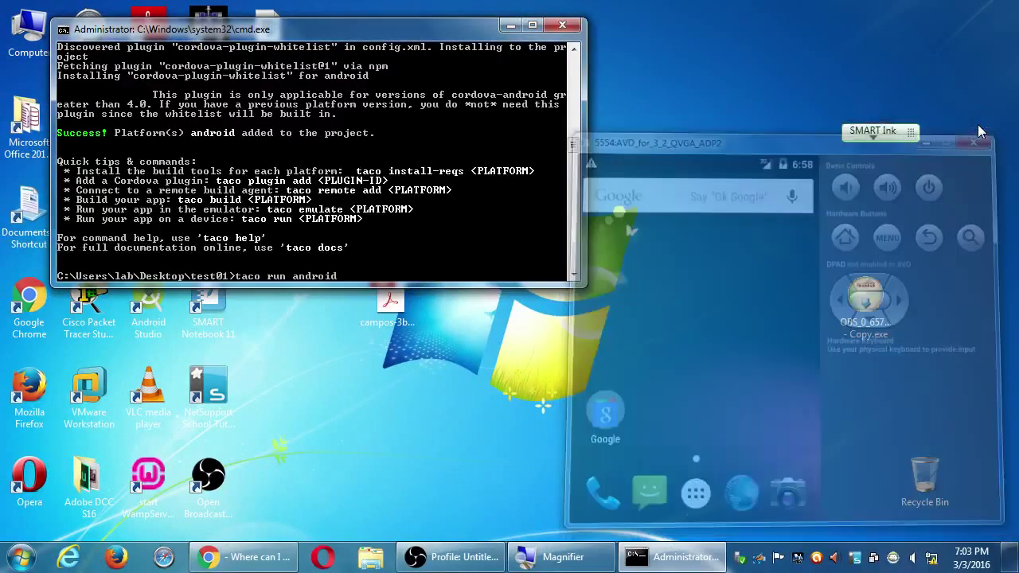
key("Return")
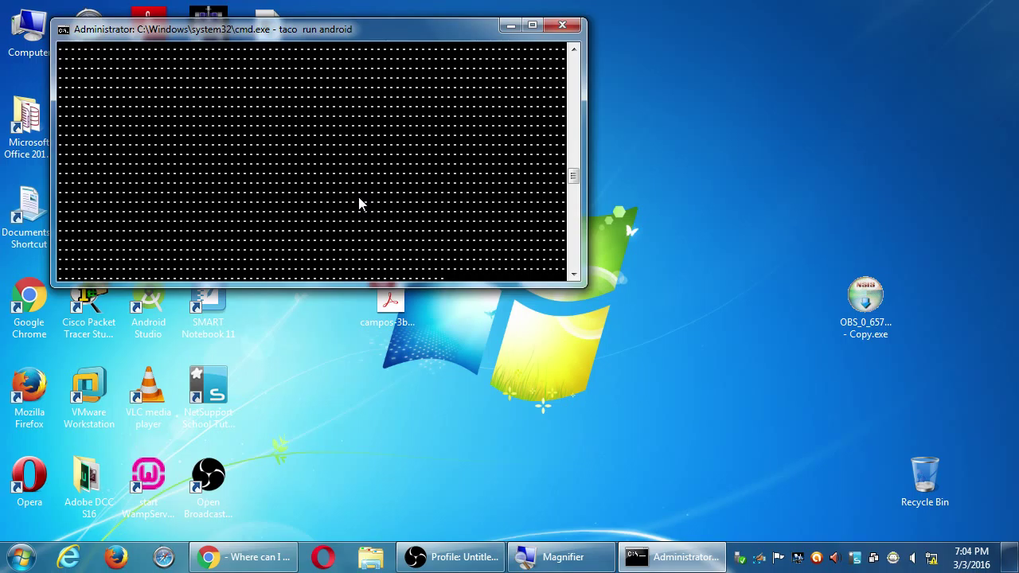
double_click(358, 36)
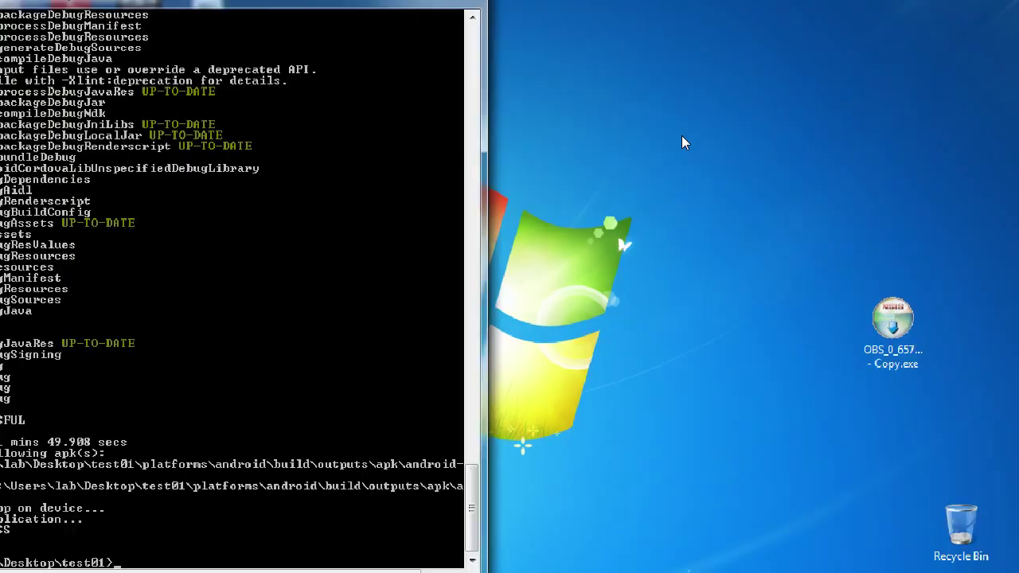
Step: Recall the taco run android command and append the --device option without executing it
key("Up")
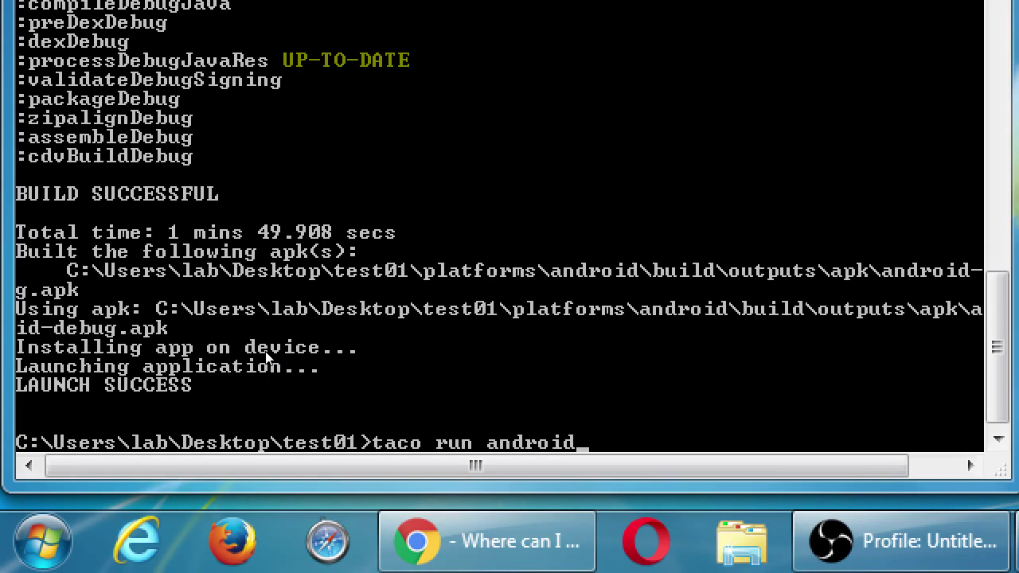
type("--device")
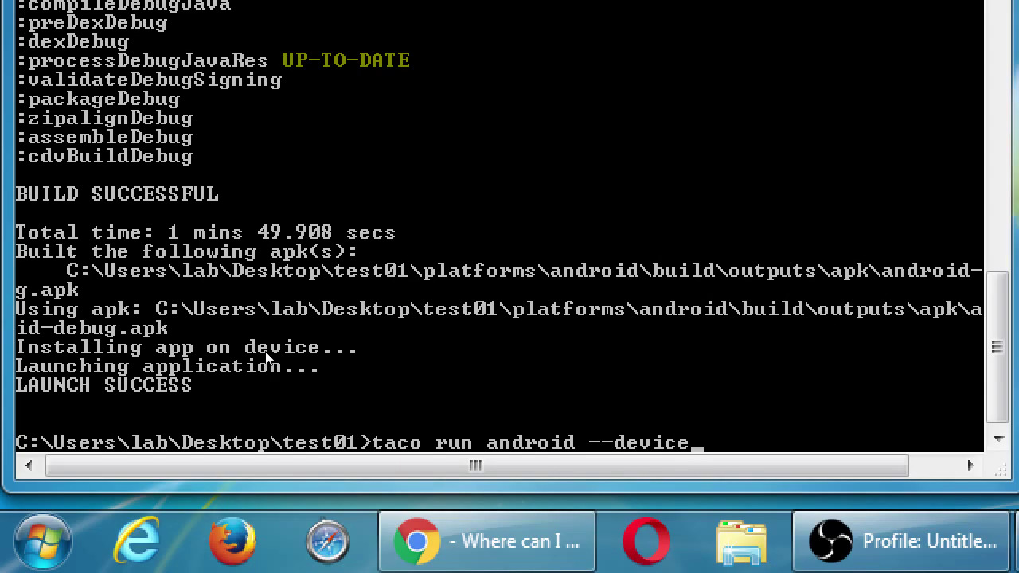
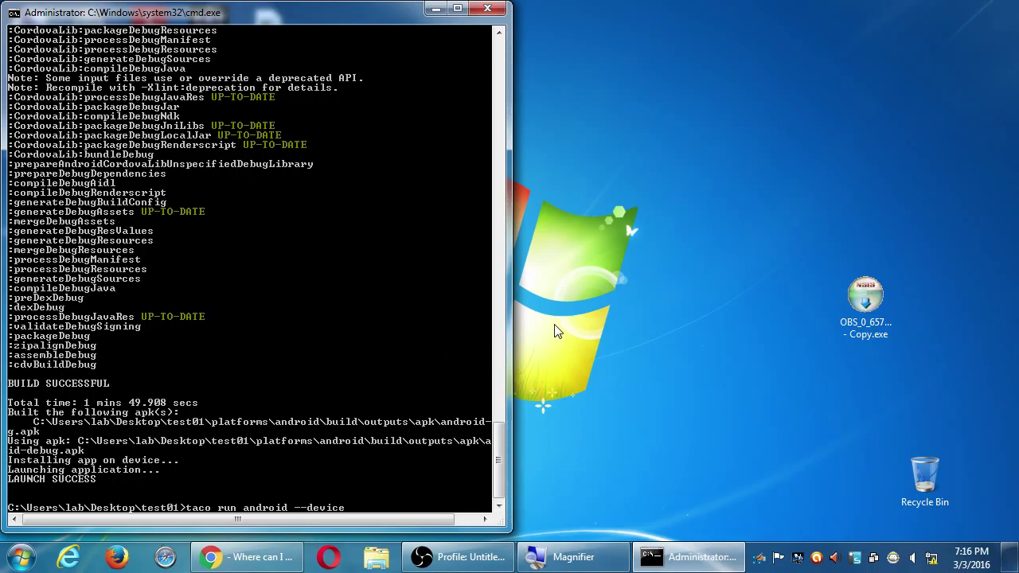
key("super+r")
type("cmd")
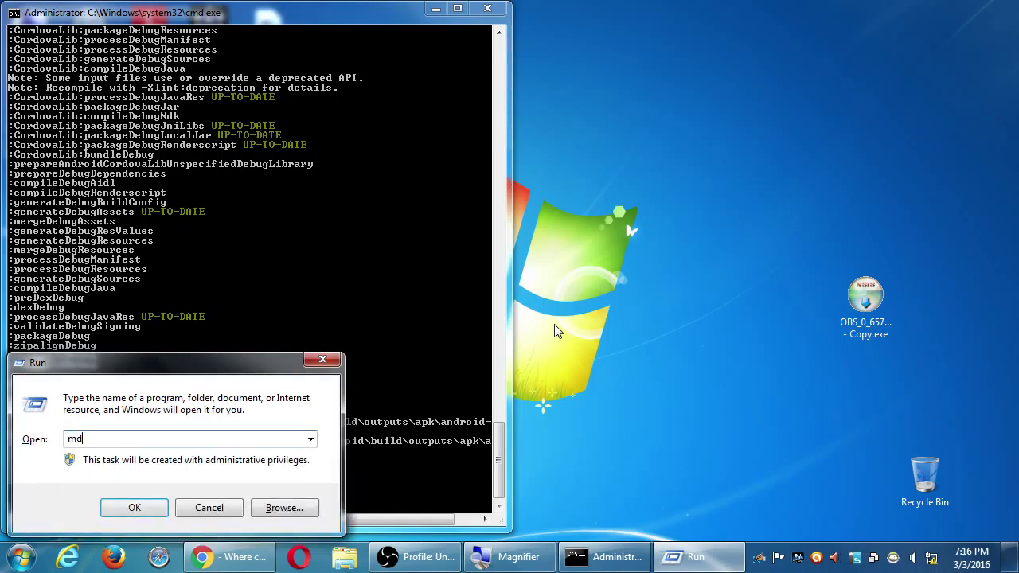
key("Return")
key("Return")
Step: Open a second Command Prompt window and launch the Android SDK Manager with the android command
key("super+r")
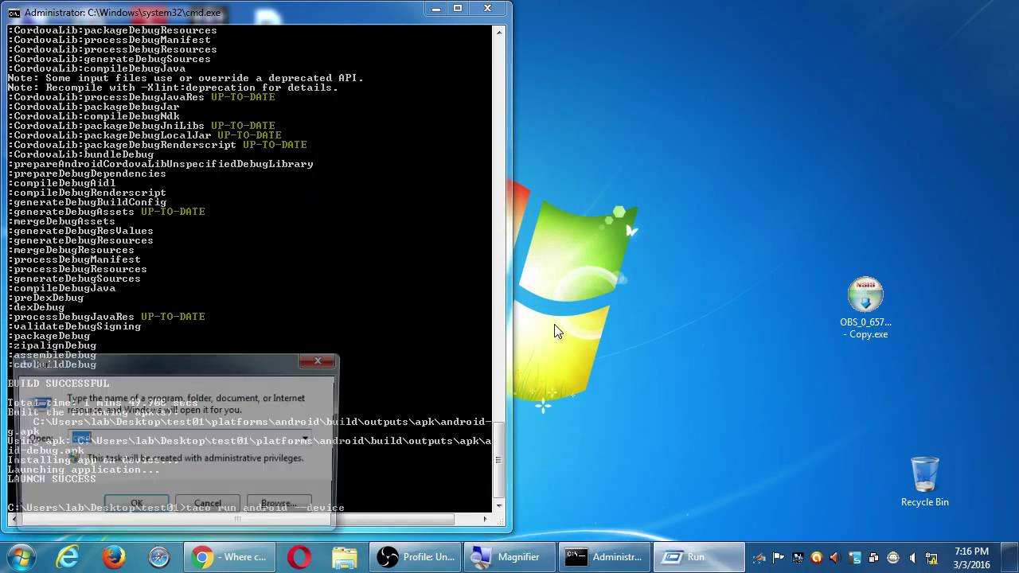
type("cmd")
key("Return")
type("android")
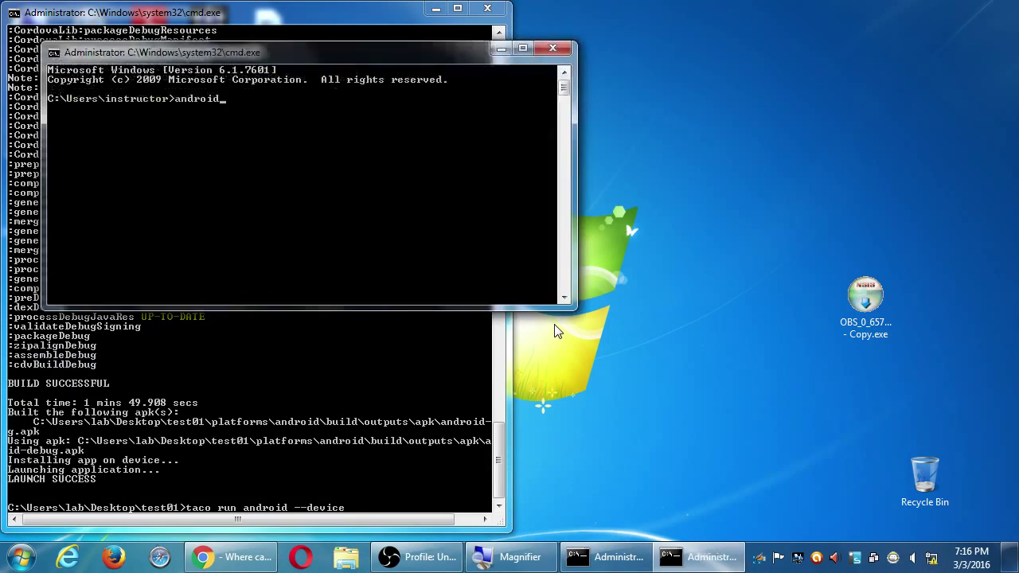
key("Return")
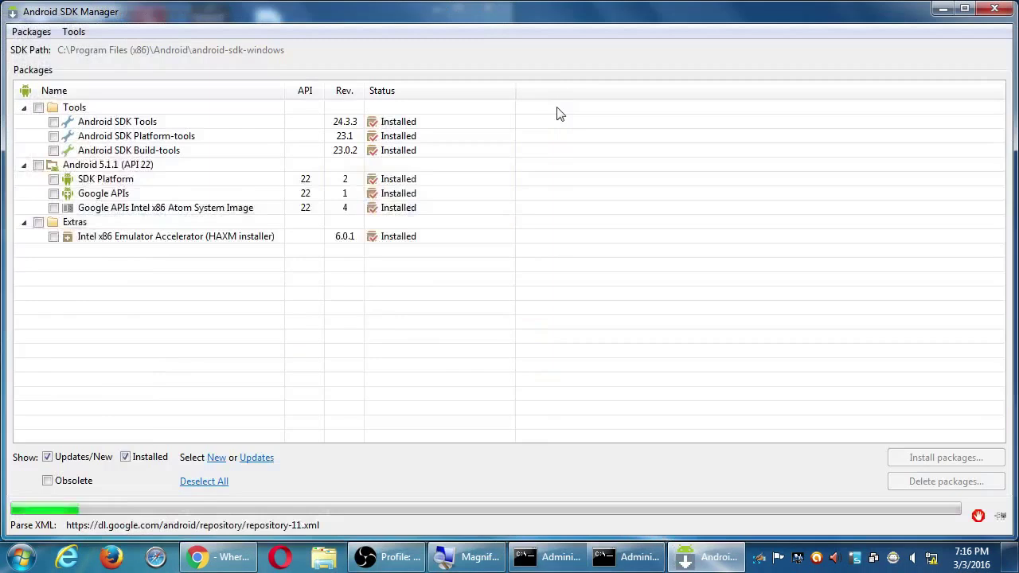
Step: Open the AVD Manager and launch the AVD_for_3_2_QVGA_ADP2 virtual device with the default launch options
left_click(75, 35)
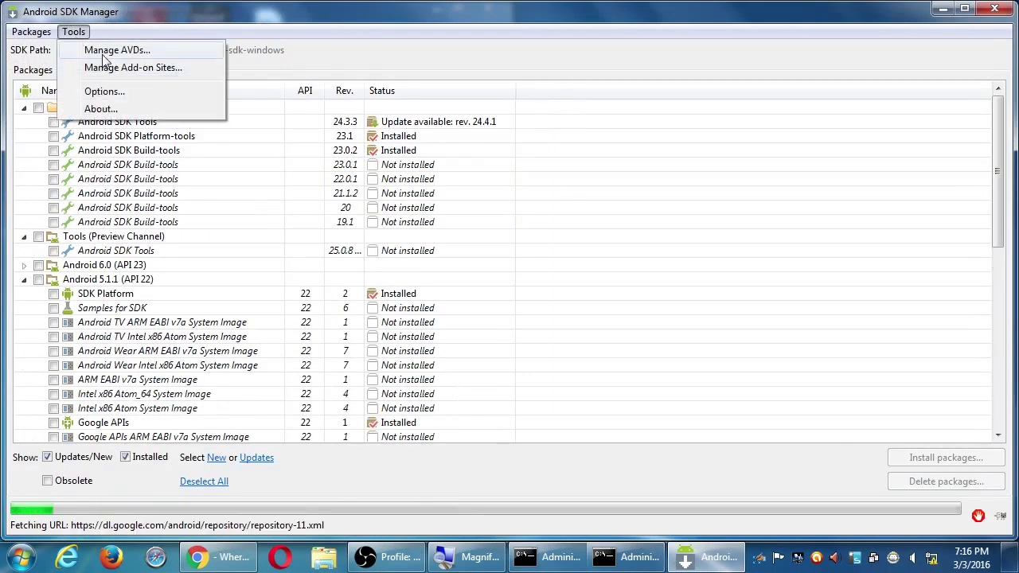
left_click(102, 50)
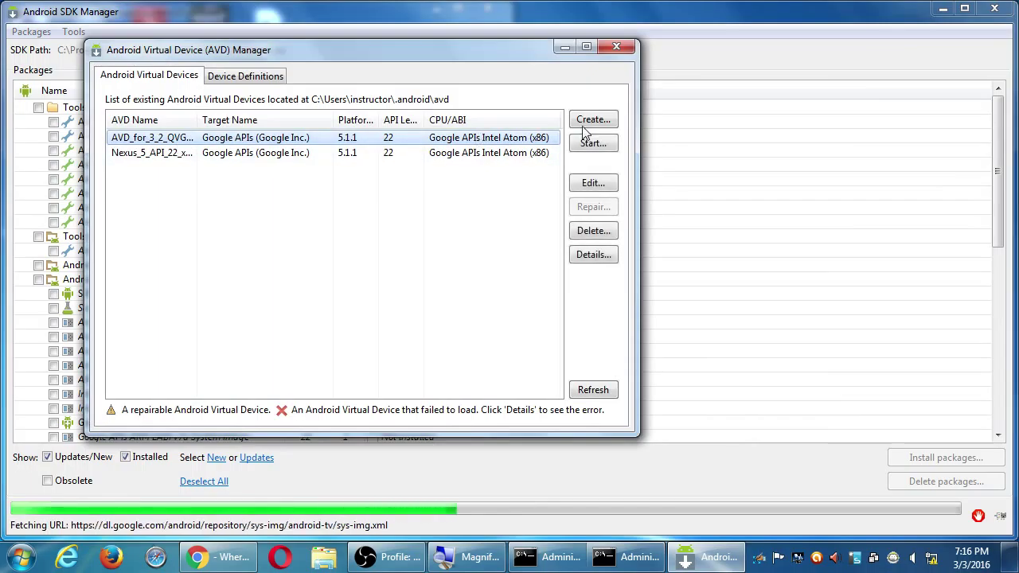
left_click(593, 119)
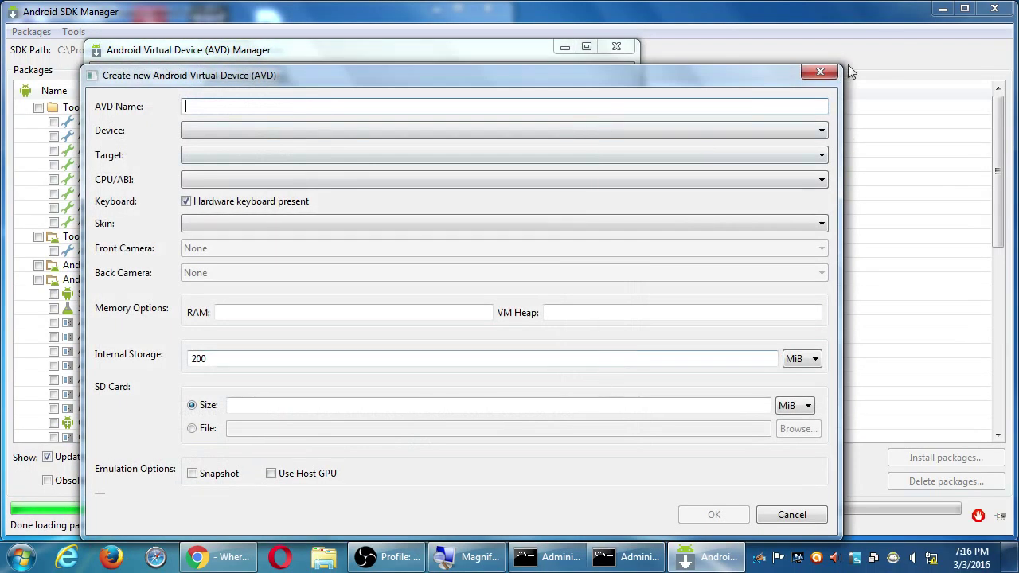
left_click(820, 72)
left_click(184, 140)
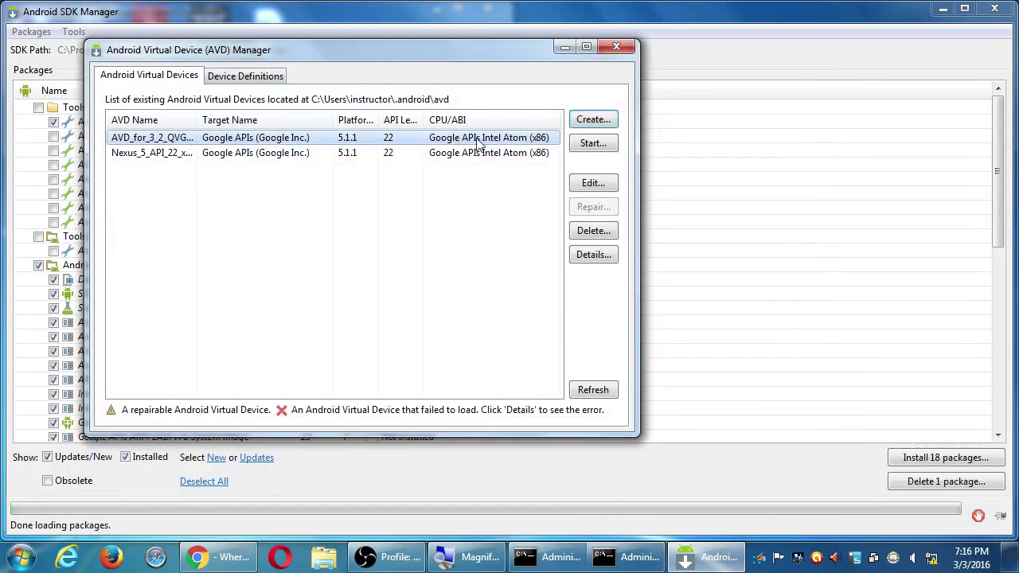
left_click(590, 143)
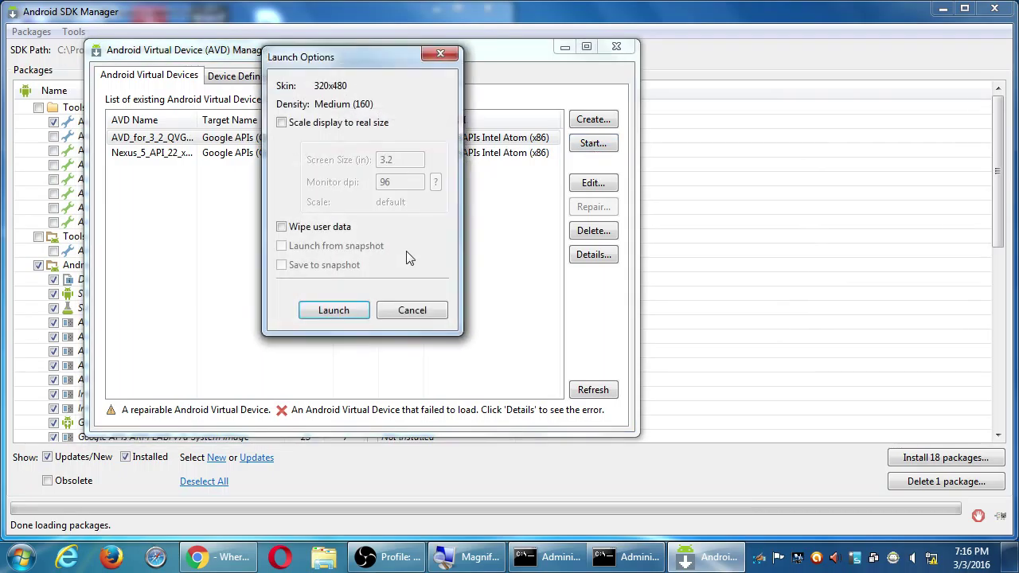
left_click(354, 311)
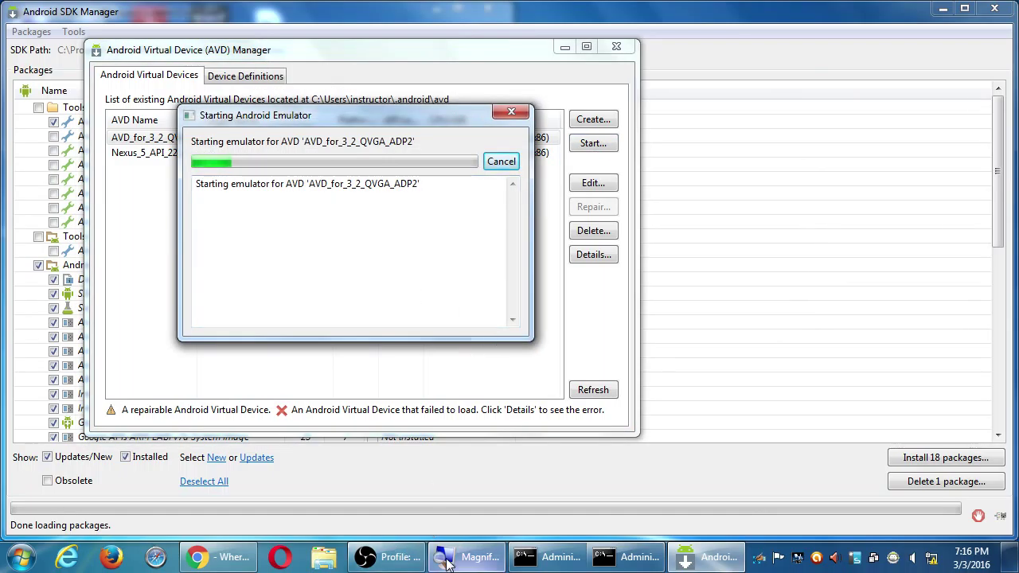
mouse_move(433, 562)
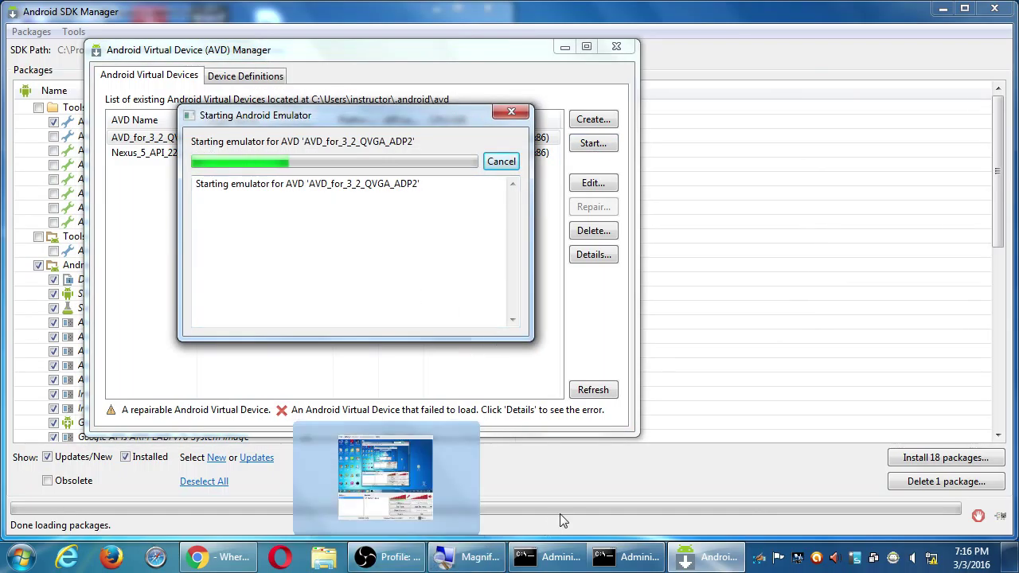
Step: Open Windows Explorer, widen its window, and browse to the C:\Users\lab folder
key("super+e")
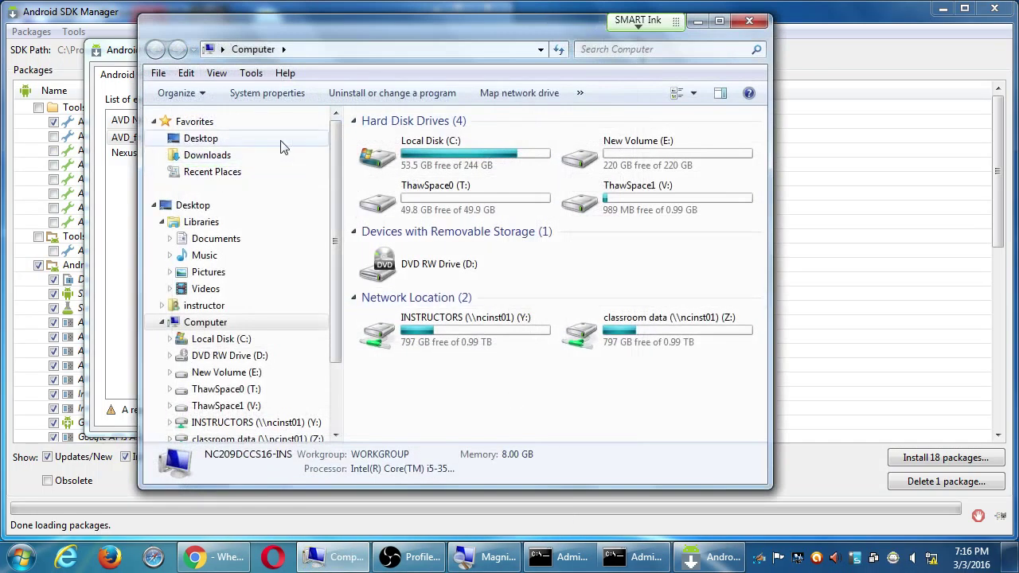
left_click(202, 140)
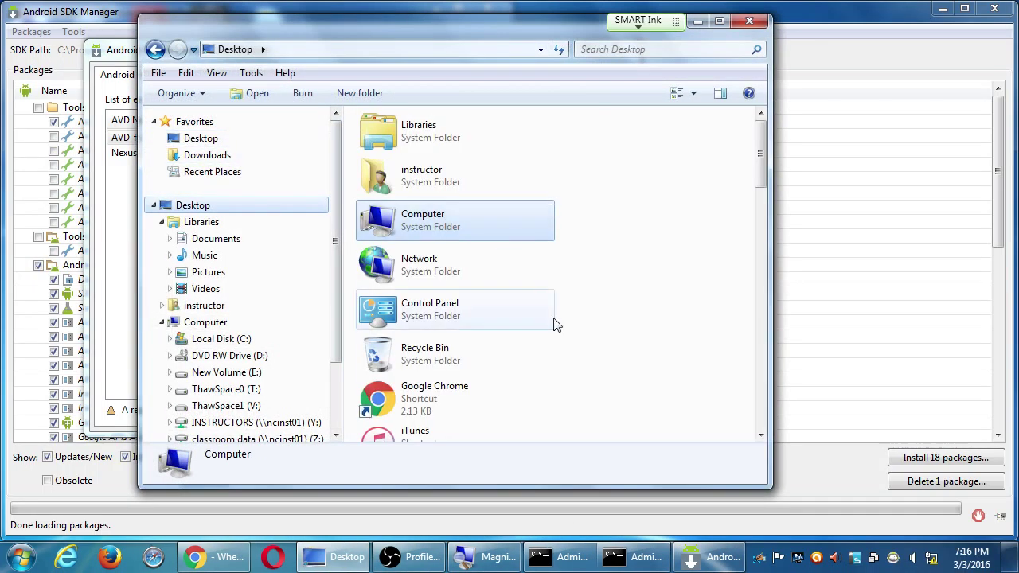
left_click_drag(771, 306, 967, 284)
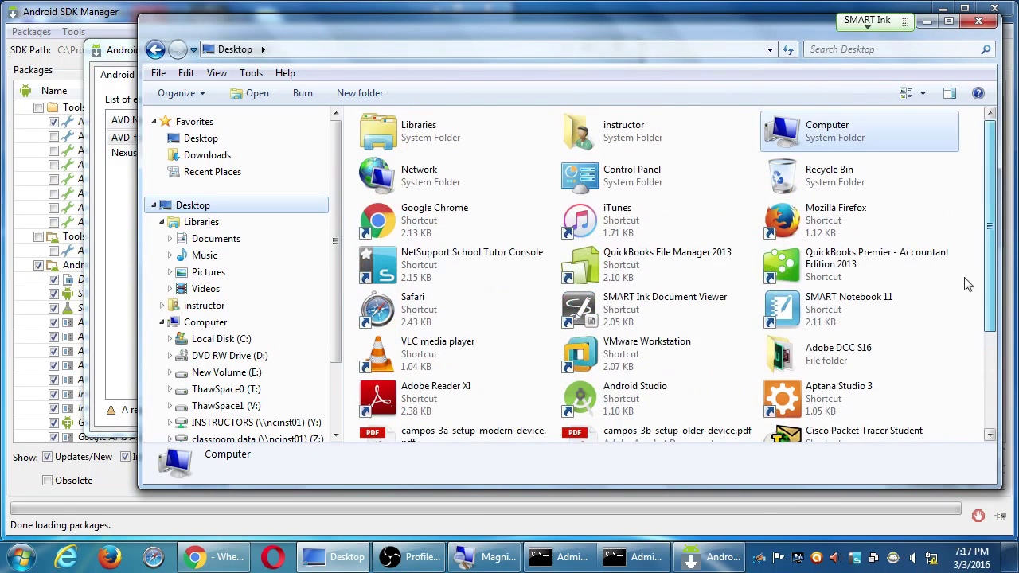
left_click(198, 342)
left_click(366, 407)
scroll(367, 407, "down", 5)
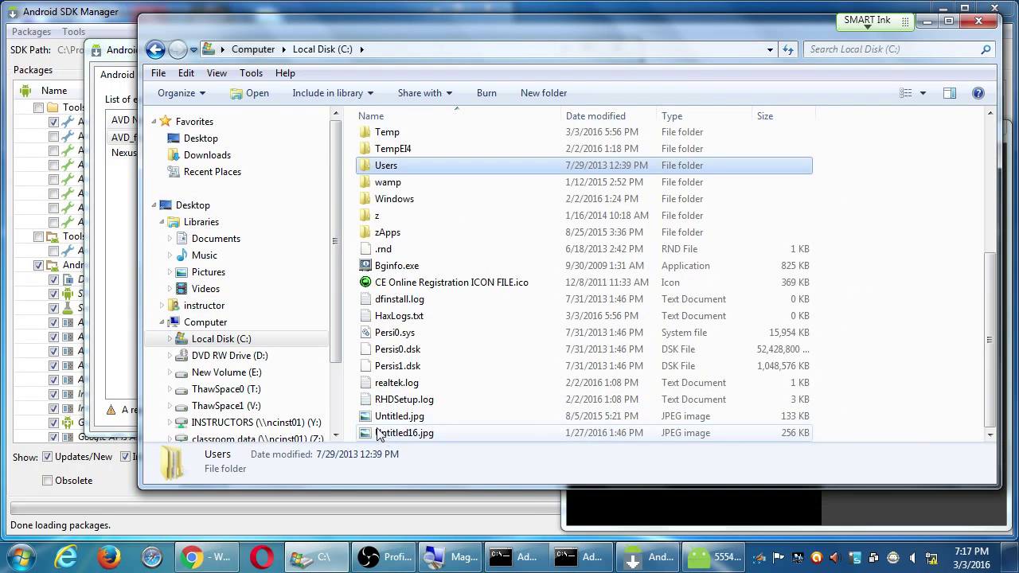
double_click(383, 167)
double_click(381, 209)
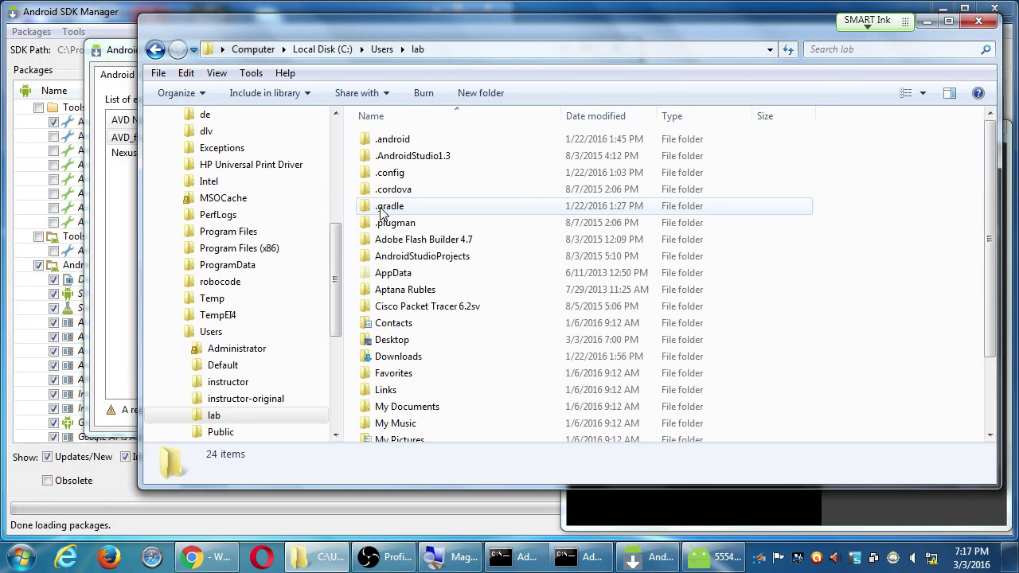
Step: Open the test01 project folder inside the lab account's Desktop folder
scroll(562, 332, "down", 2)
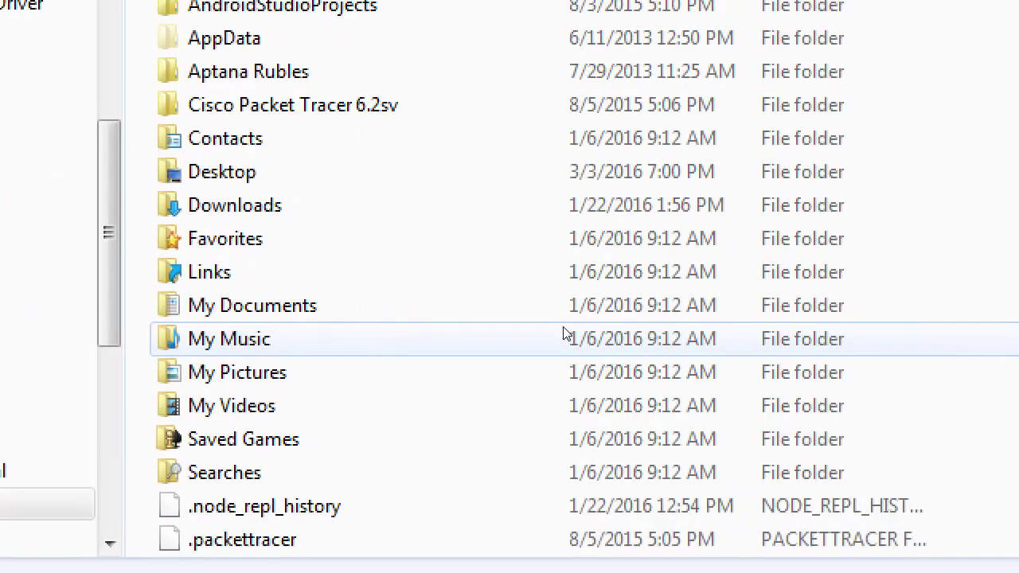
scroll(423, 420, "up", 2)
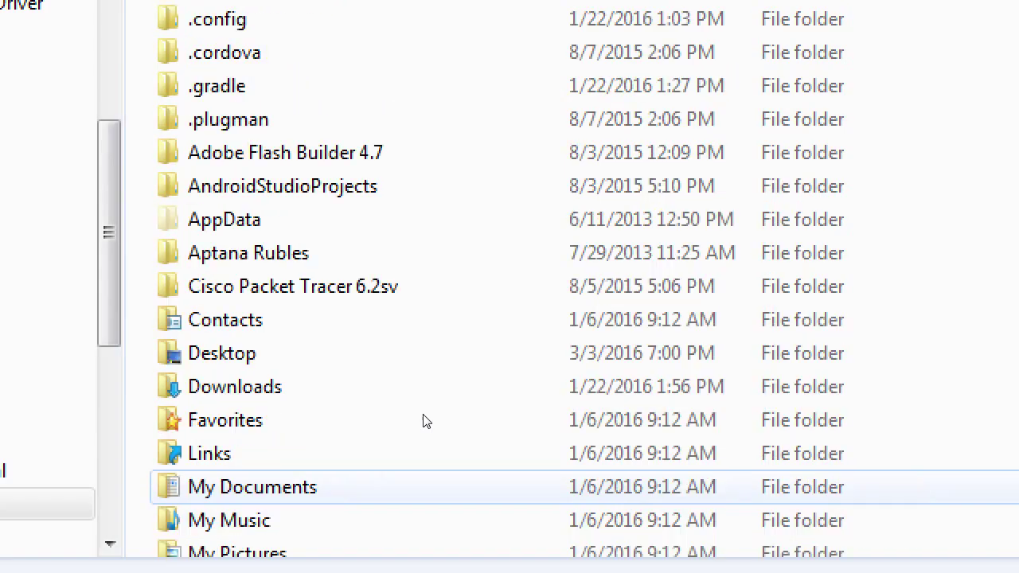
double_click(430, 351)
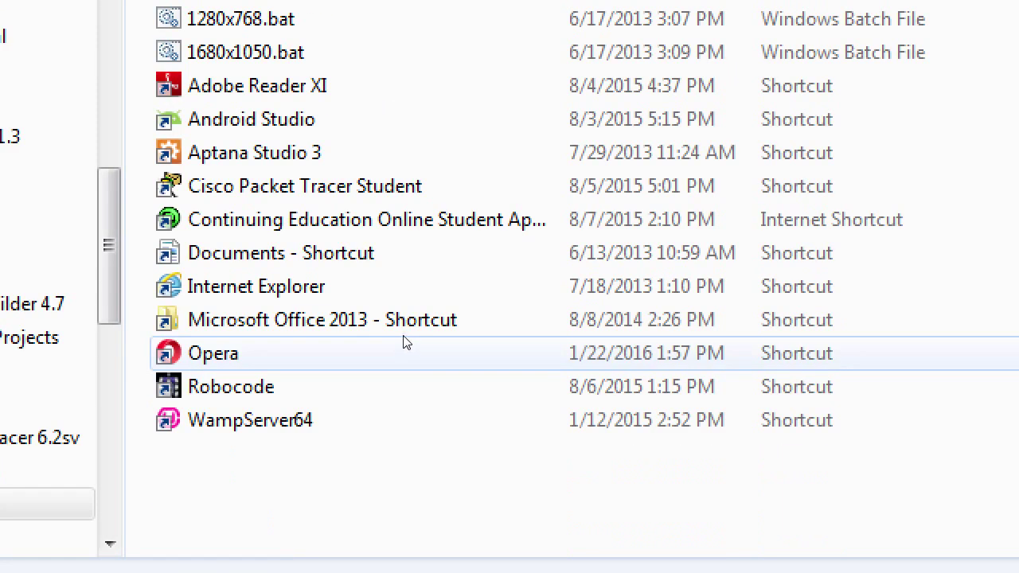
key("t")
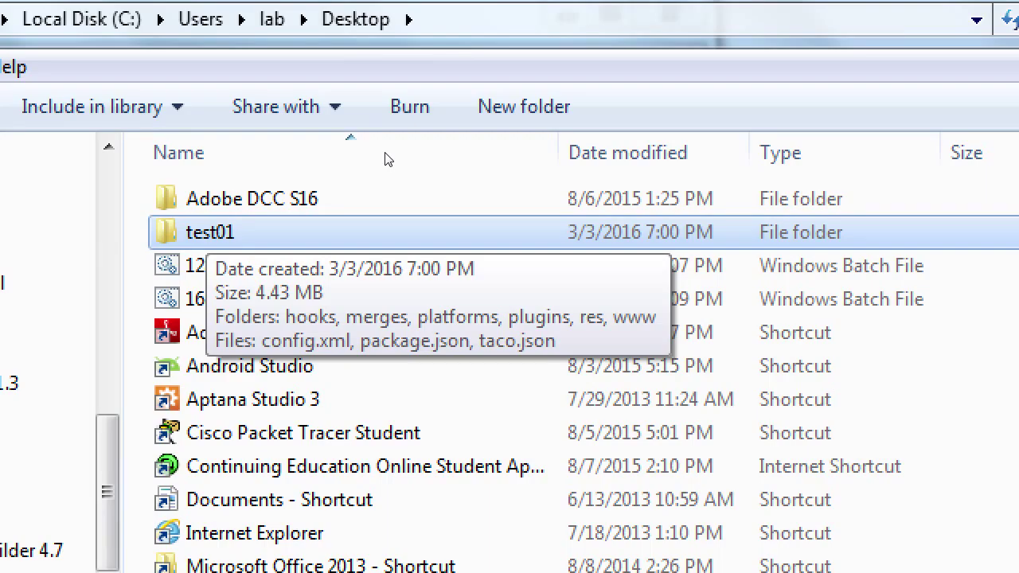
key("Return")
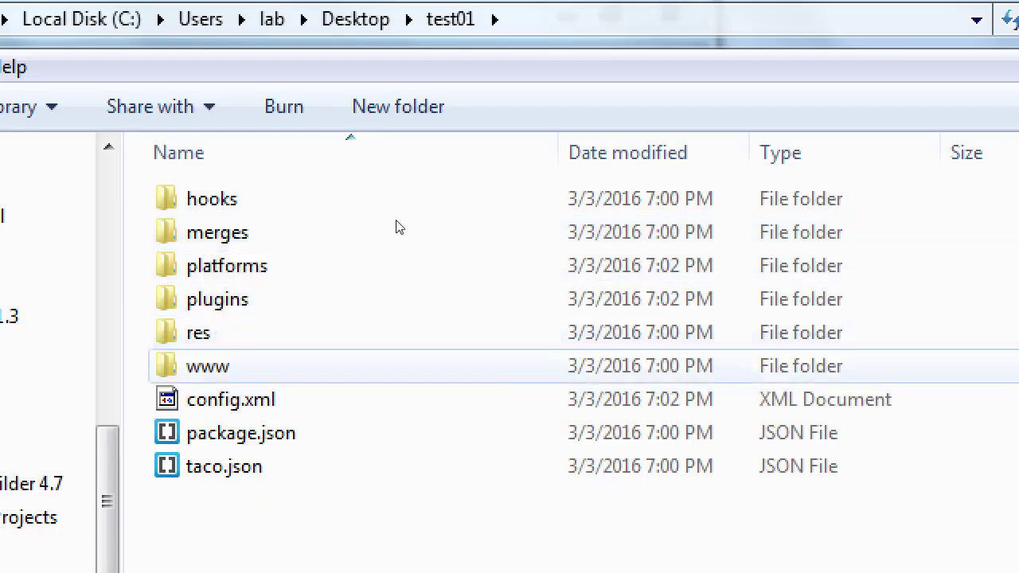
Step: Open the test01 project's config.xml file for editing in Notepad++
key("c")
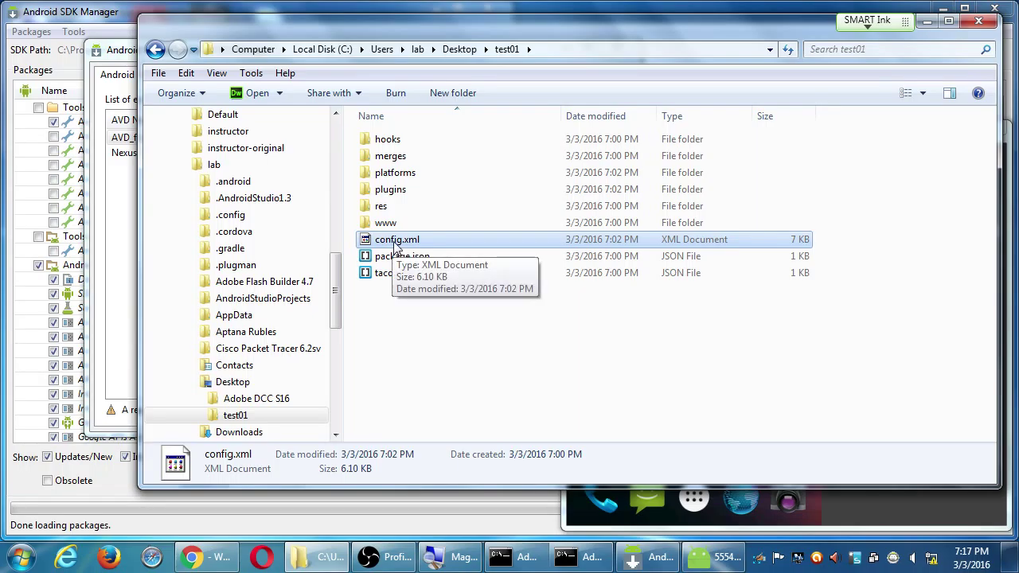
double_click(395, 241)
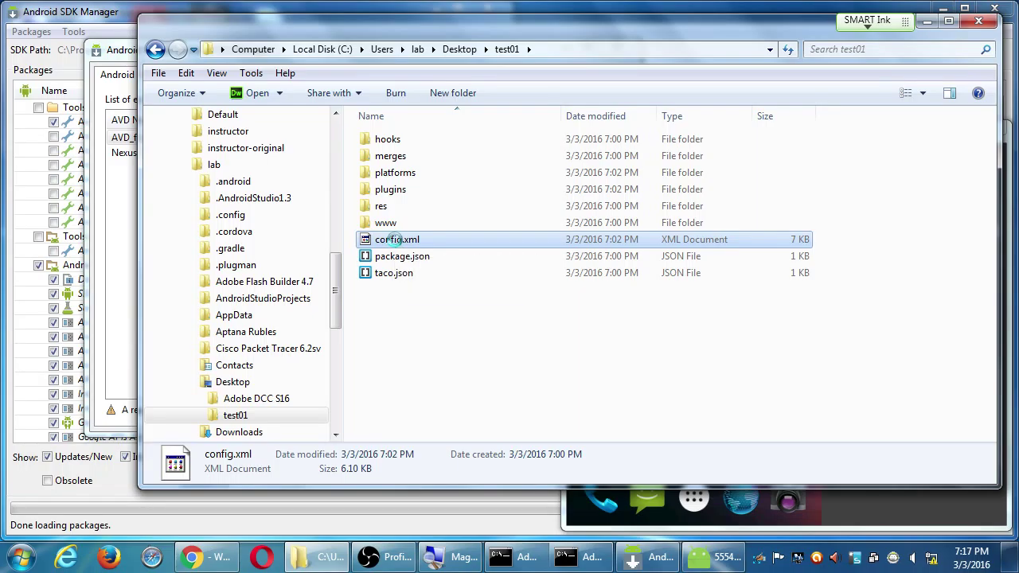
right_click(395, 241)
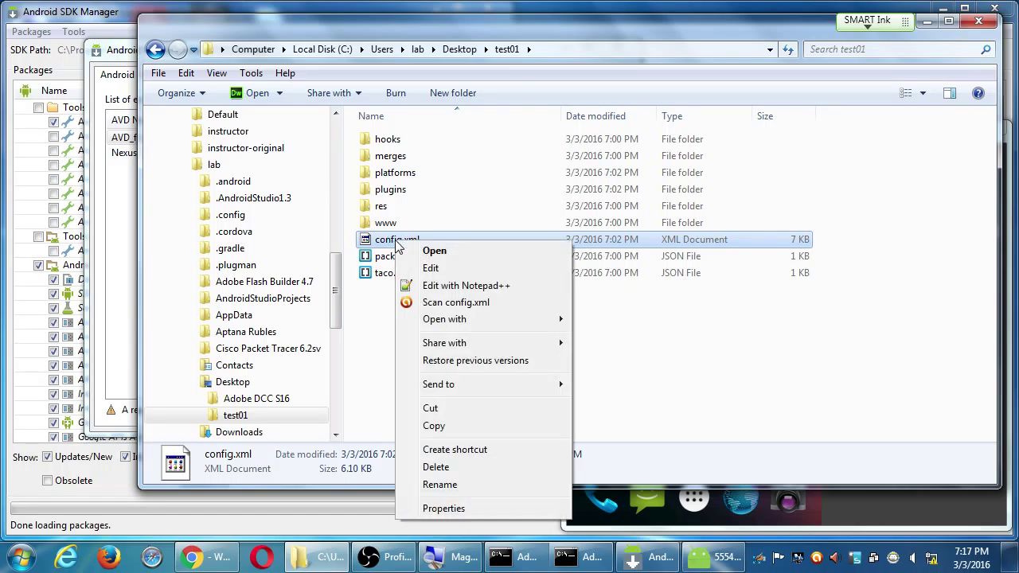
left_click(438, 286)
Step: Switch to the Command Prompt at the test01 folder, replace the pending run command with taco emulate android, and execute it
left_click(565, 557)
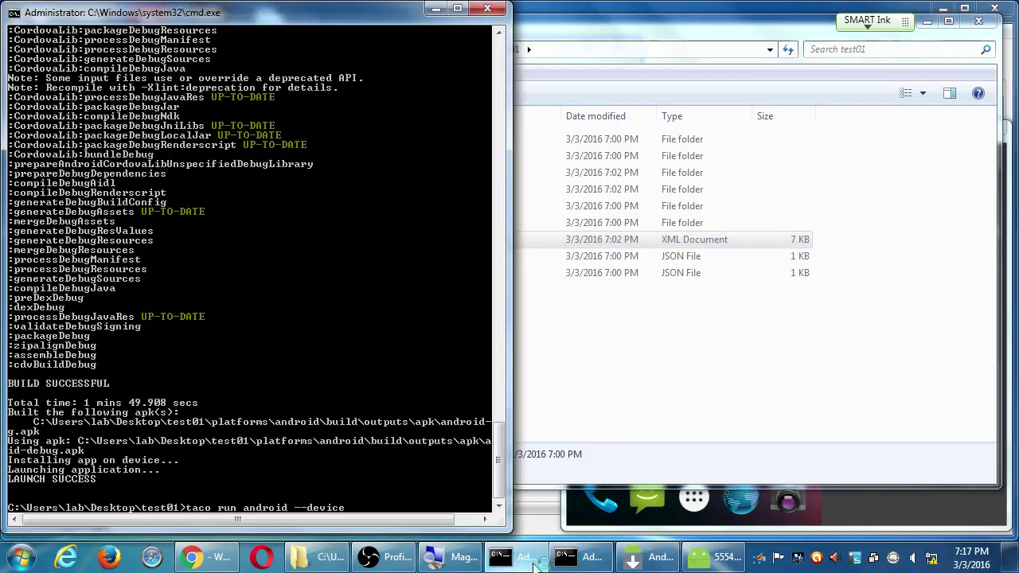
key("BackSpace")
key("BackSpace")
key("BackSpace")
key("BackSpace")
key("BackSpace")
key("BackSpace")
key("BackSpace")
key("BackSpace")
key("BackSpace")
key("BackSpace")
key("BackSpace")
key("BackSpace")
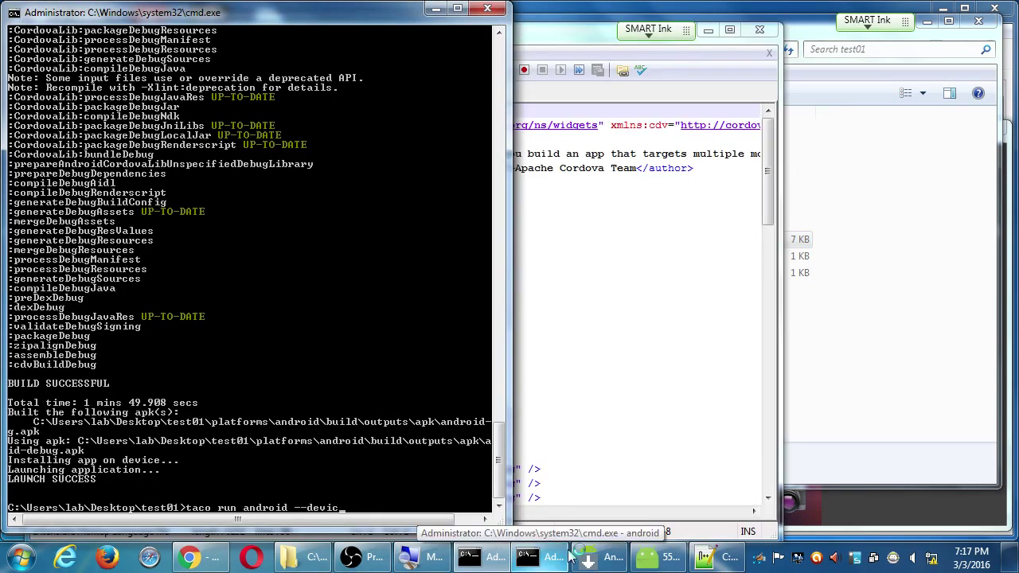
key("BackSpace")
key("BackSpace")
key("BackSpace")
key("BackSpace")
key("BackSpace")
type("emulate android")
key("Return")
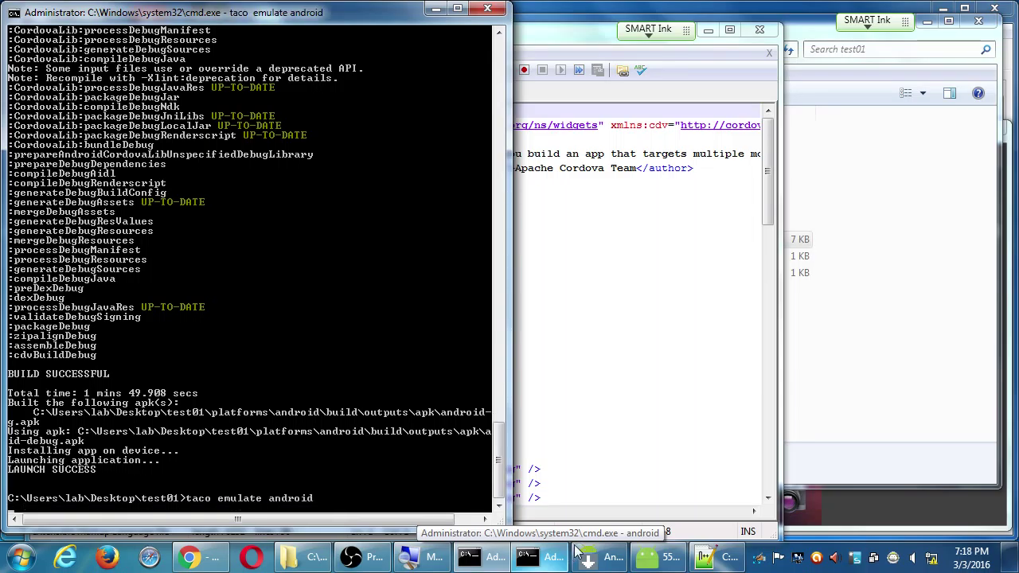
Step: Review config.xml in Notepad++, including its platform icon and splash entries and the widget element's id and version attributes
left_click(668, 248)
scroll(545, 296, "down", 20)
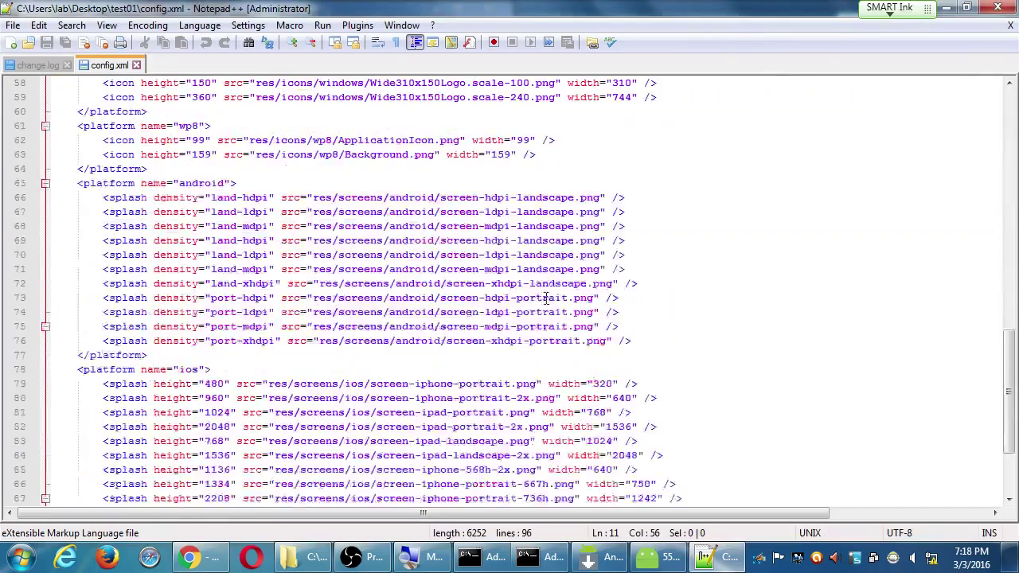
scroll(547, 353, "up", 16)
scroll(547, 352, "up", 6)
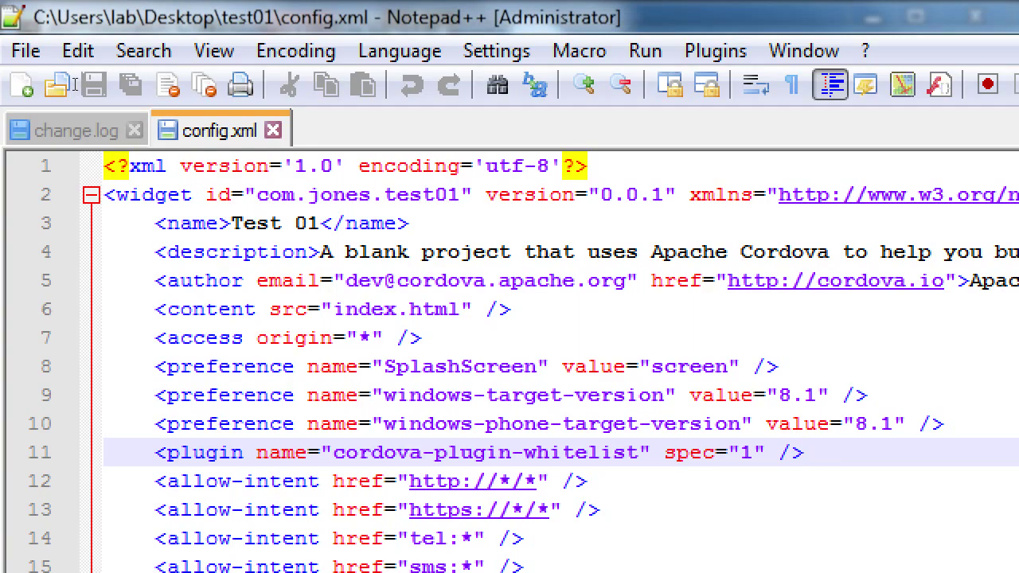
left_click_drag(76, 88, 178, 72)
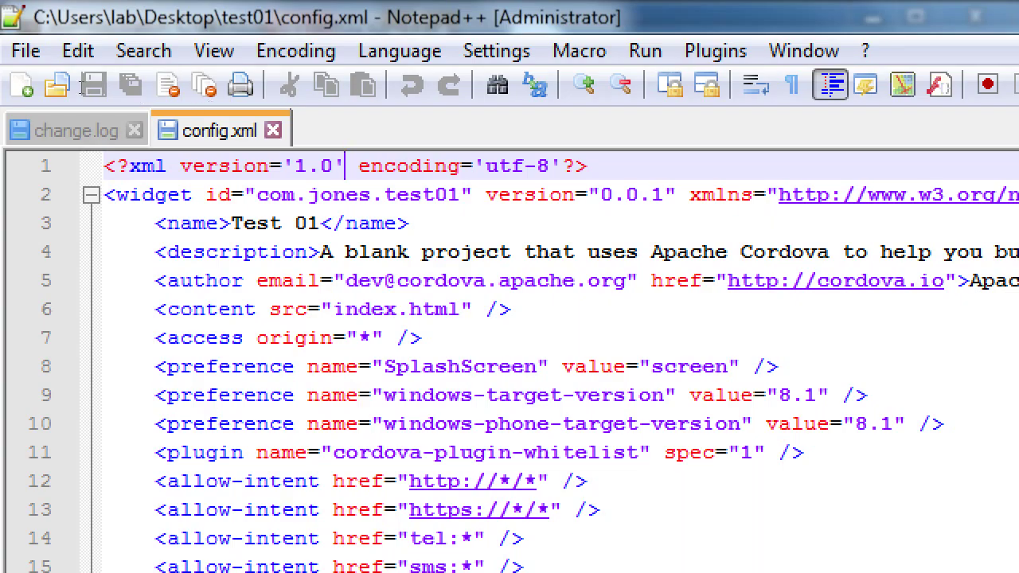
key("Down")
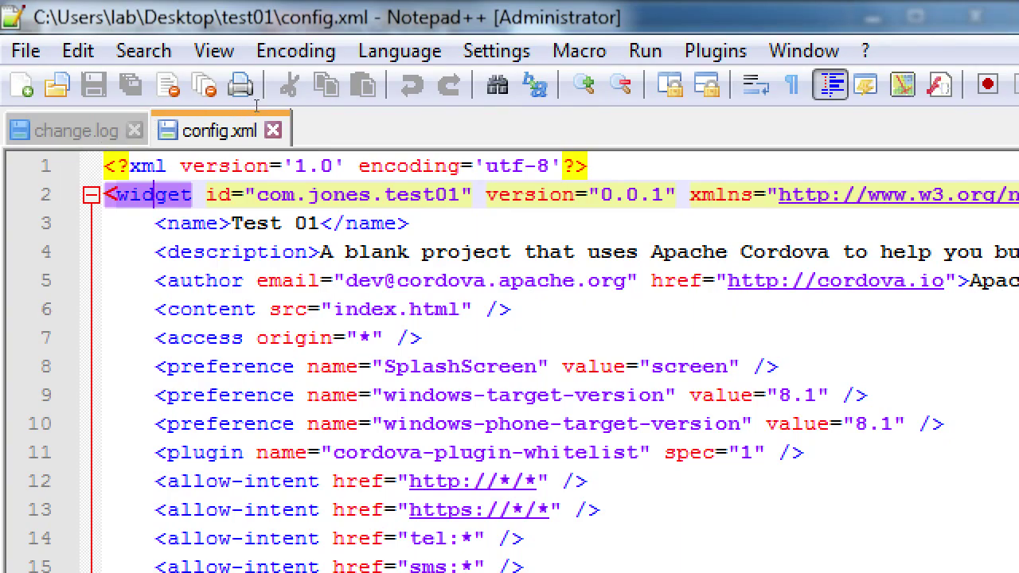
key("F3")
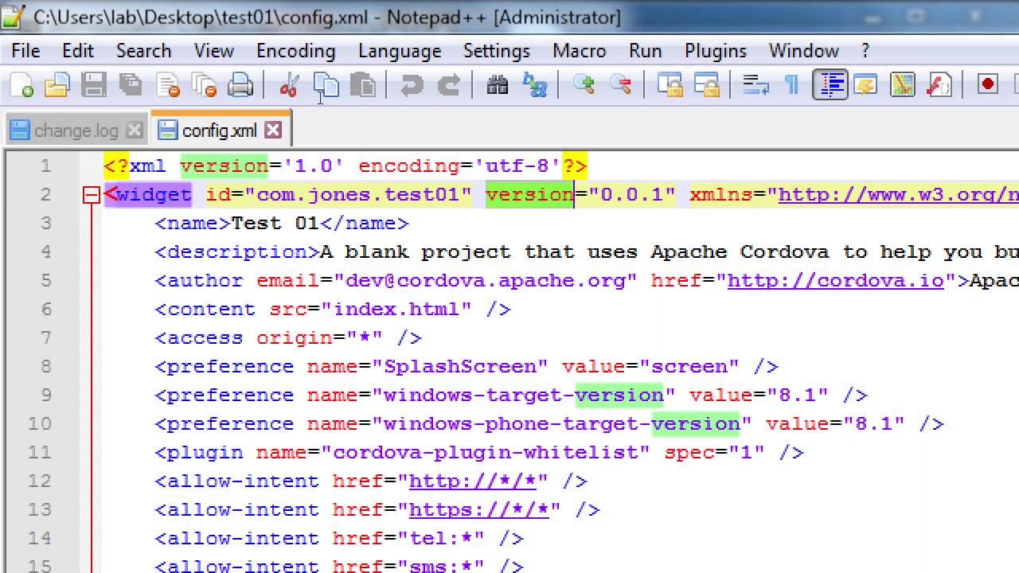
key("Right")
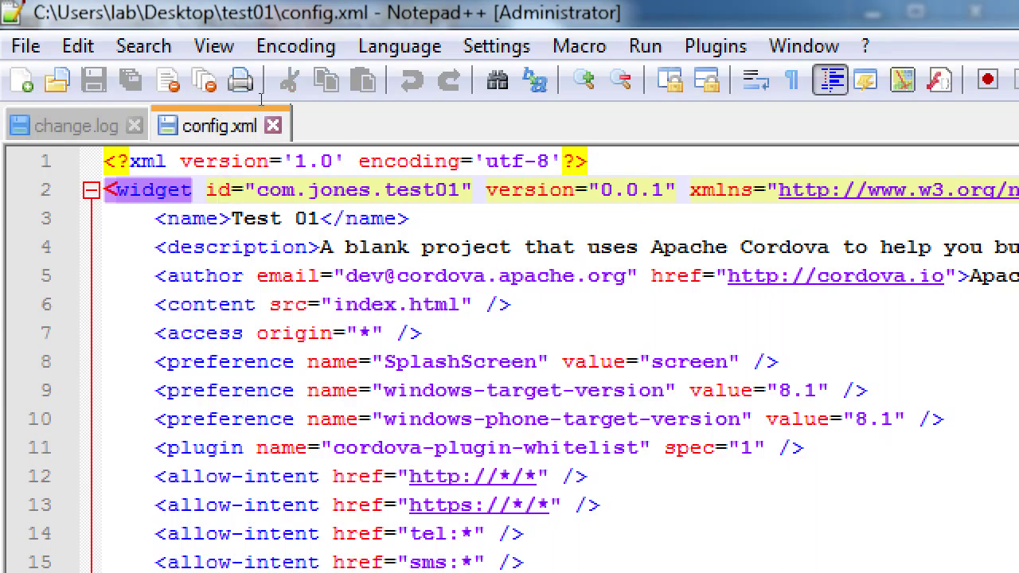
Step: Highlight the app name Test 01 in the name element, and bring the emulator window to the front
key("Down")
key("ctrl+shift+Right")
key("ctrl+shift+Right")
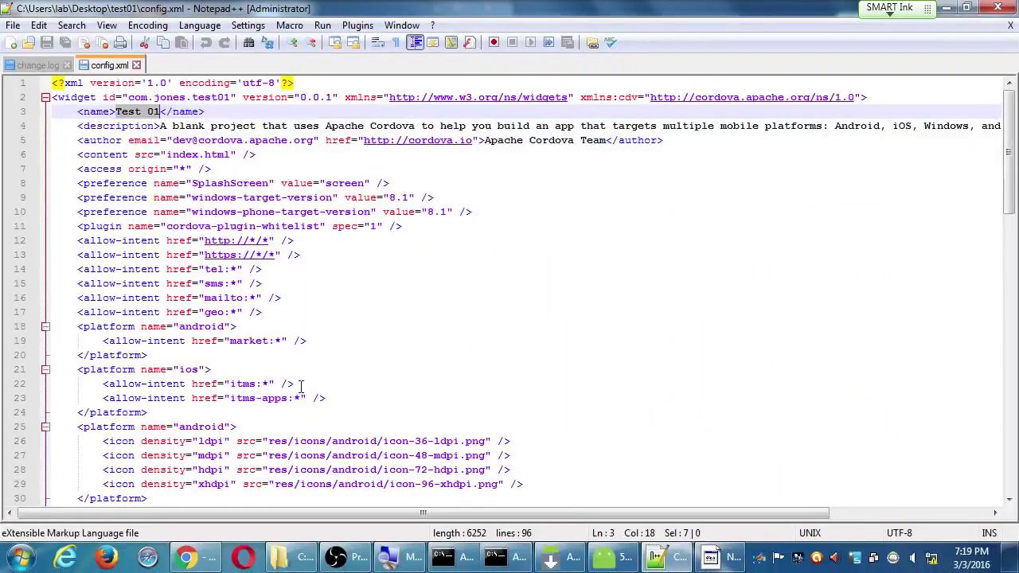
left_click(611, 557)
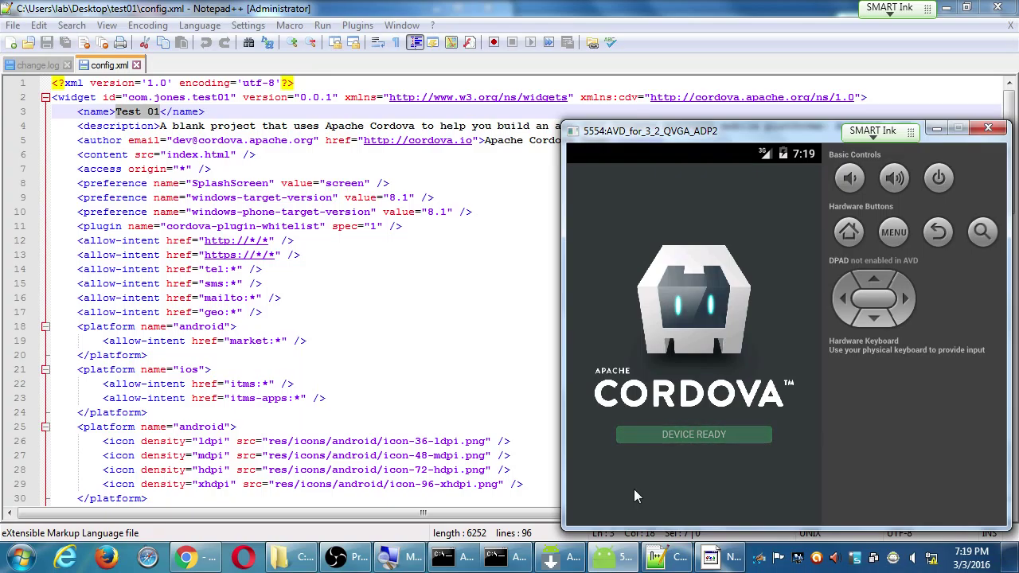
Step: Return the emulator to its home screen and dismiss the Google App error message
left_click(852, 230)
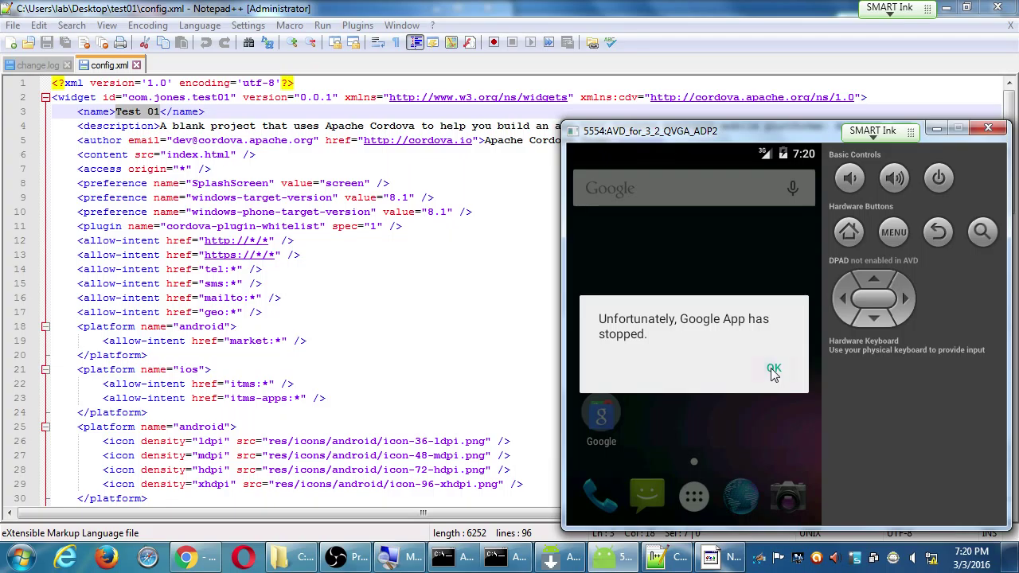
left_click(773, 370)
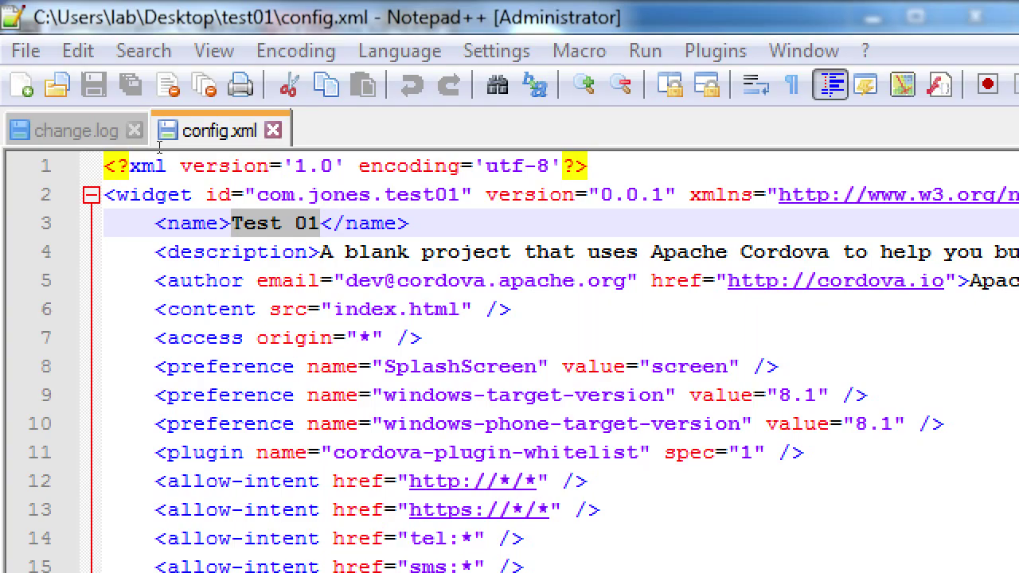
Step: Switch back to config.xml in Notepad++ and append " of my amazing app" to the app name in the name element
left_click(159, 119)
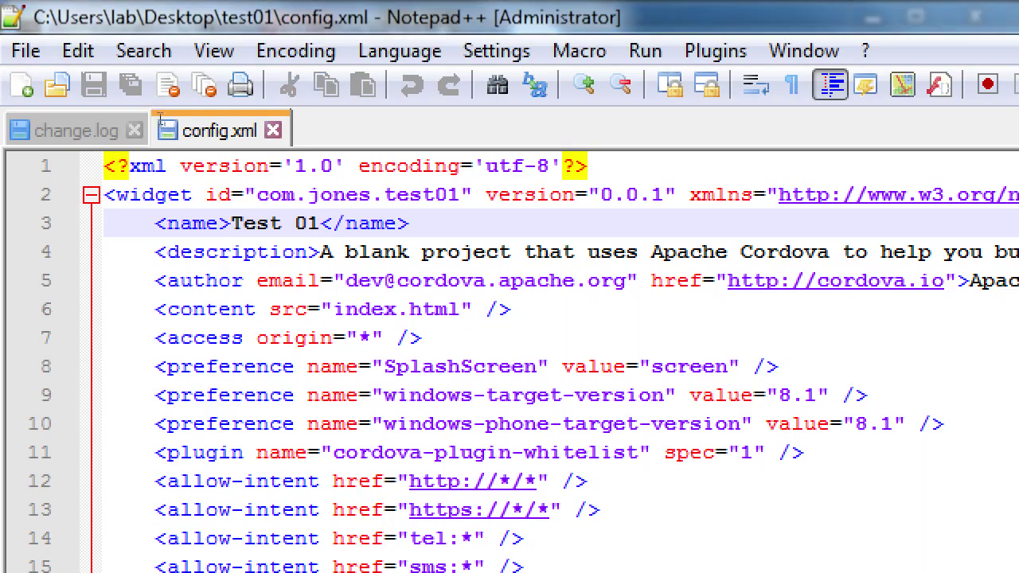
key("End")
type("of m")
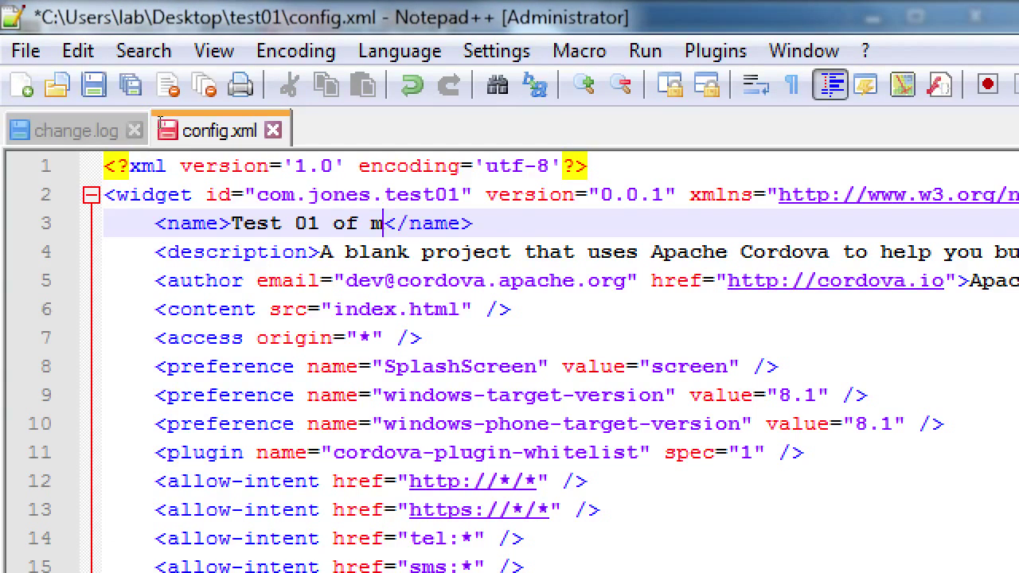
type("y amazing app")
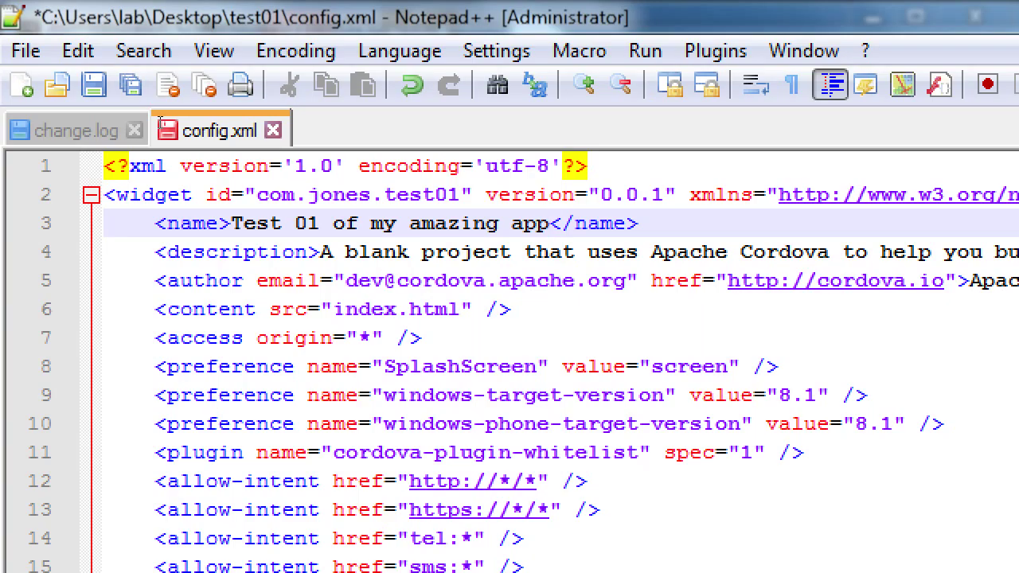
Step: Delete the words " of my amazing app" from the app name in the name element
key("BackSpace")
key("BackSpace")
key("BackSpace")
key("BackSpace")
key("BackSpace")
key("BackSpace")
key("BackSpace")
key("BackSpace")
key("BackSpace")
key("BackSpace")
key("BackSpace")
key("BackSpace")
key("BackSpace")
key("BackSpace")
key("BackSpace")
key("BackSpace")
key("BackSpace")
key("BackSpace")
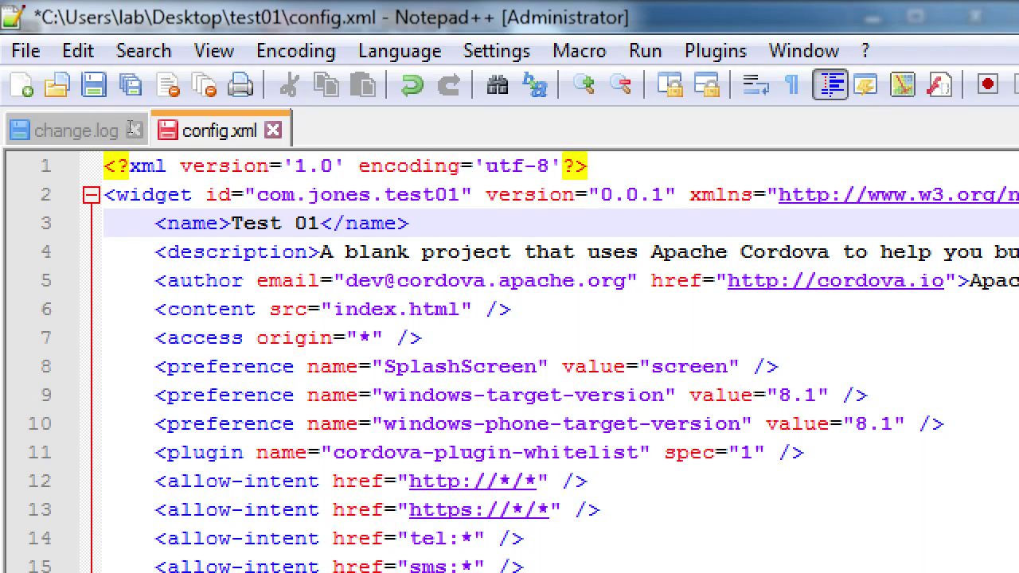
Step: Examine the description element of config.xml through to its closing tag and return to the line's beginning
key("Down")
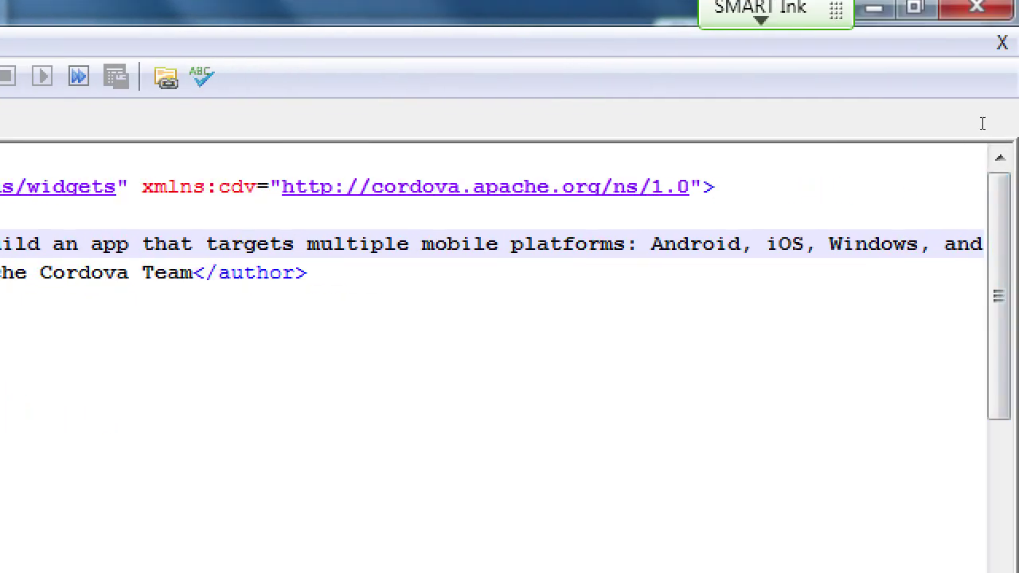
key("shift+End")
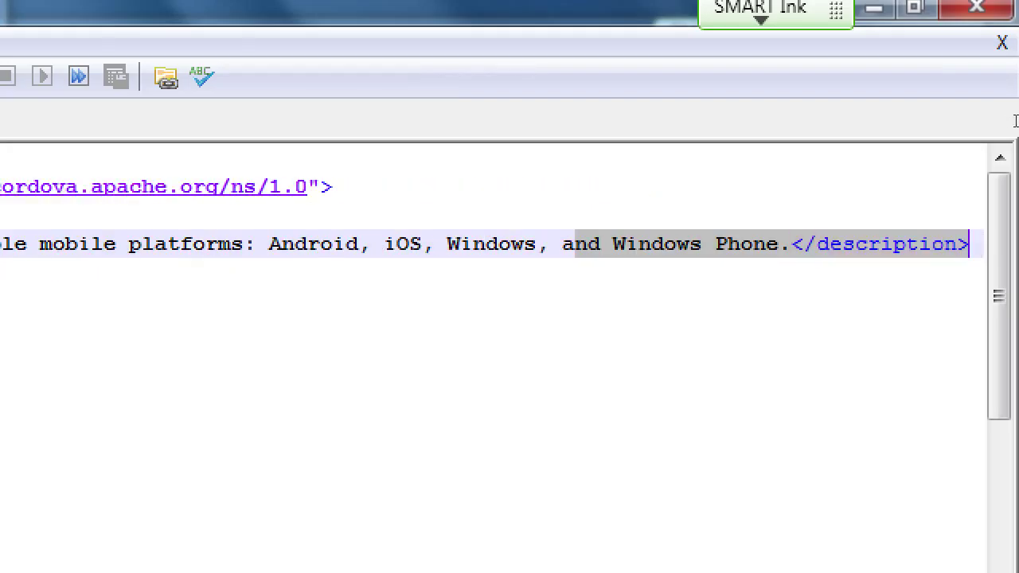
key("Left")
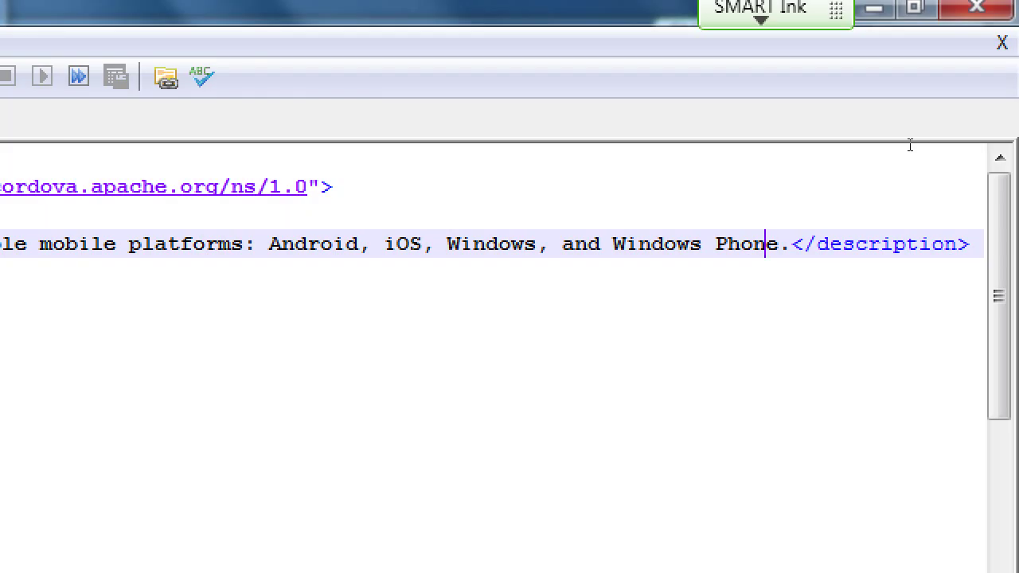
key("Home")
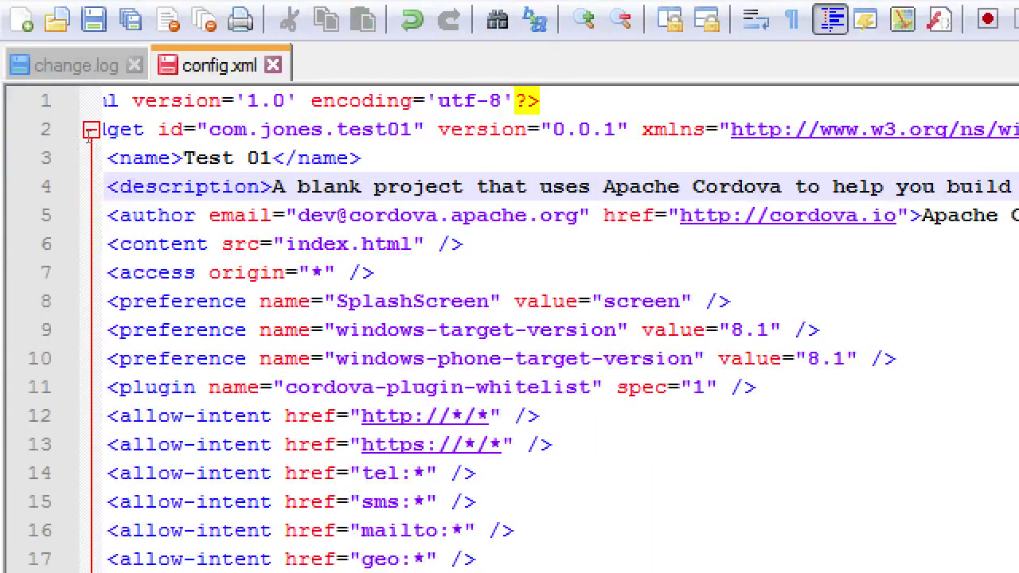
left_click(0, 208)
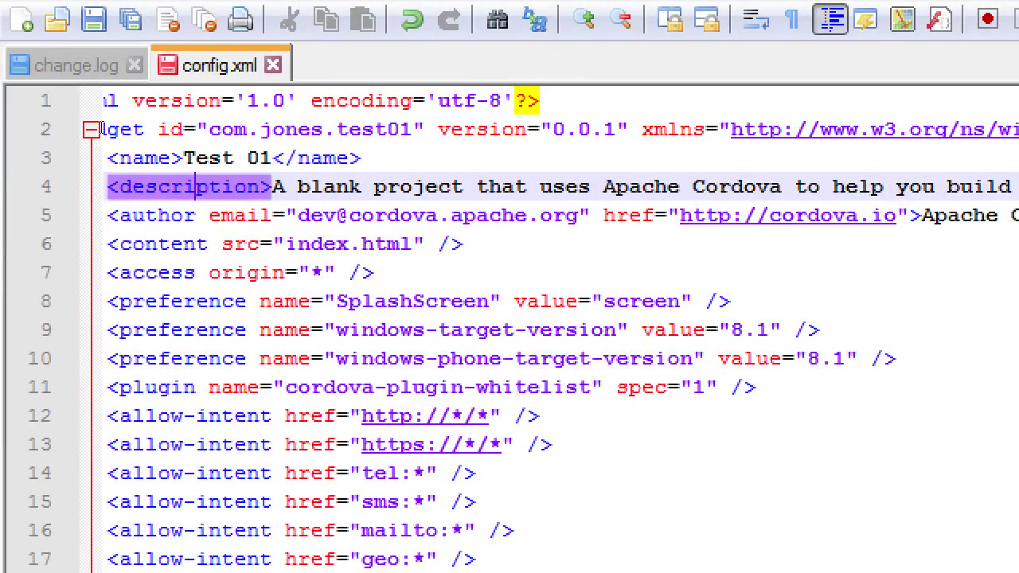
left_click(107, 186)
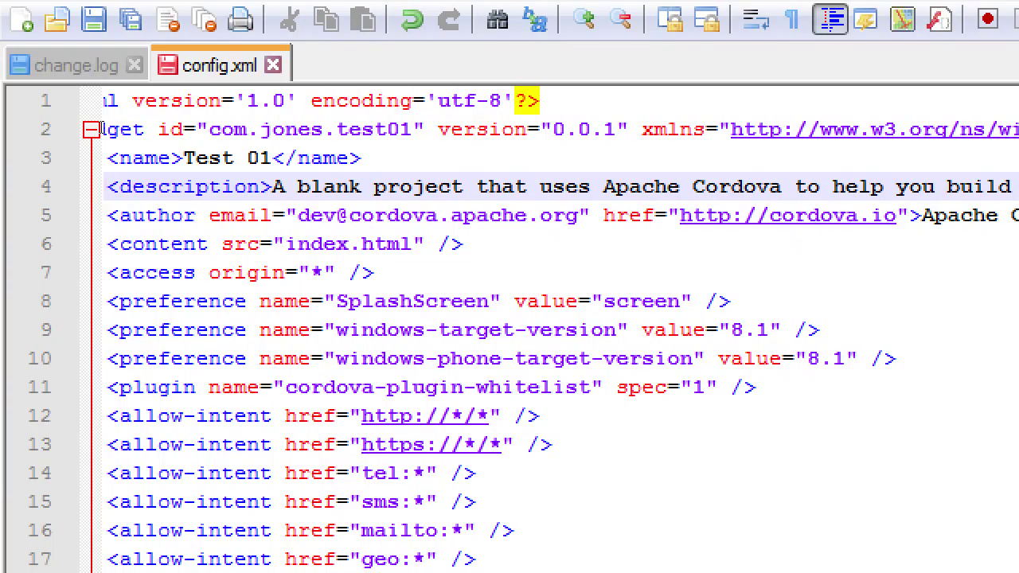
key("Home")
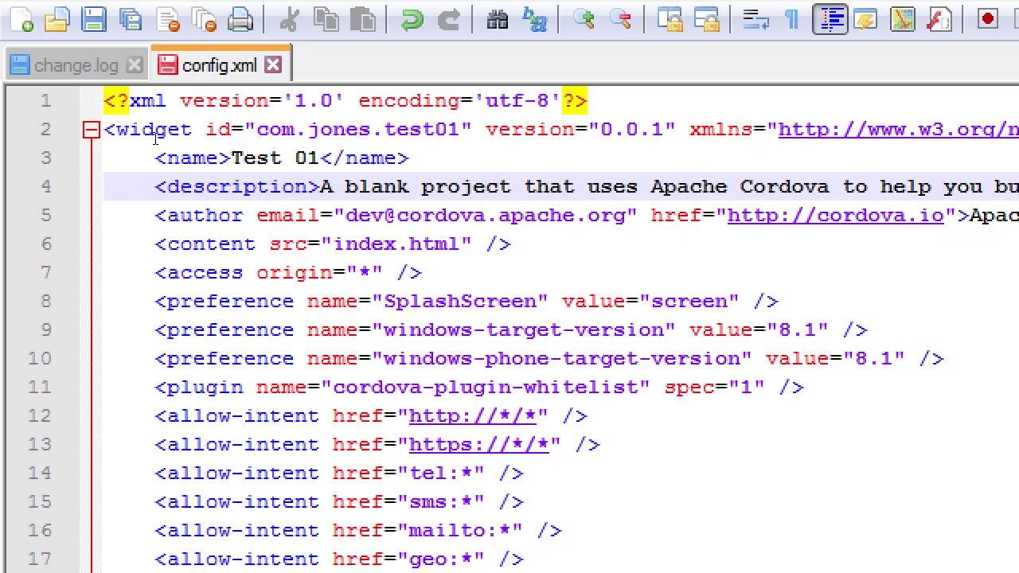
Step: Examine the author element, highlighting the address in its email attribute
left_click_drag(174, 140, 313, 137)
left_click(369, 243)
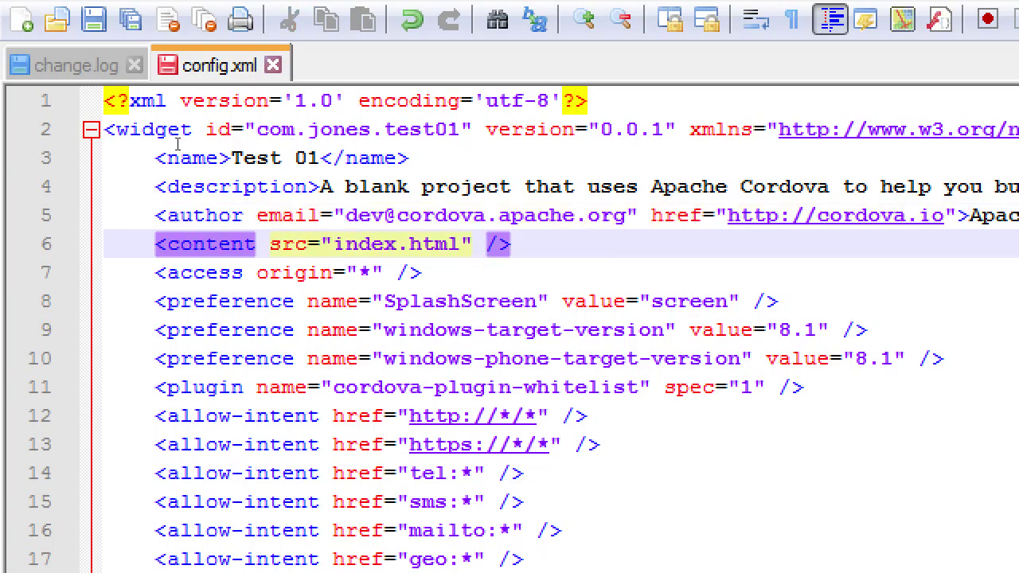
key("Up")
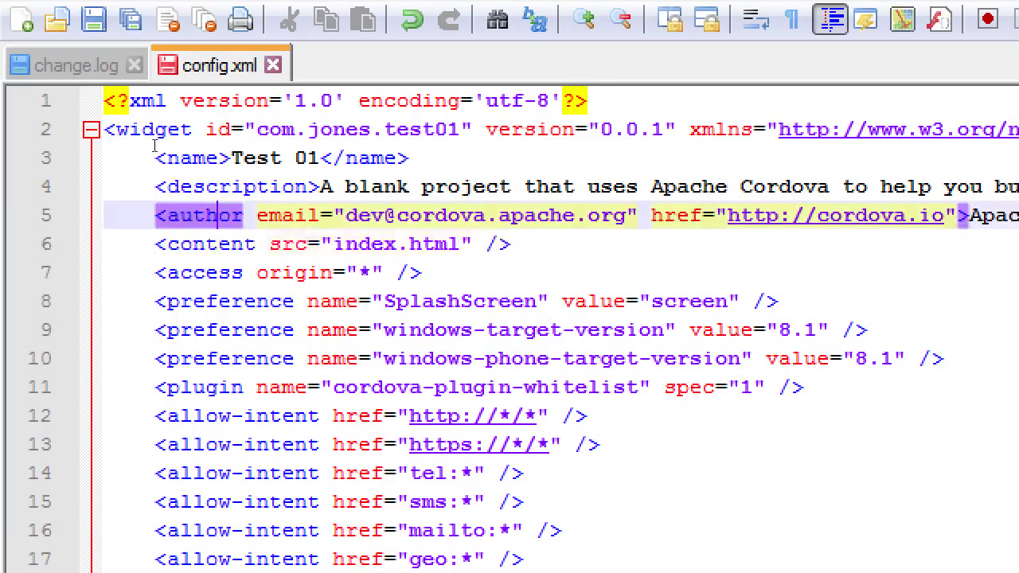
left_click_drag(180, 141, 304, 144)
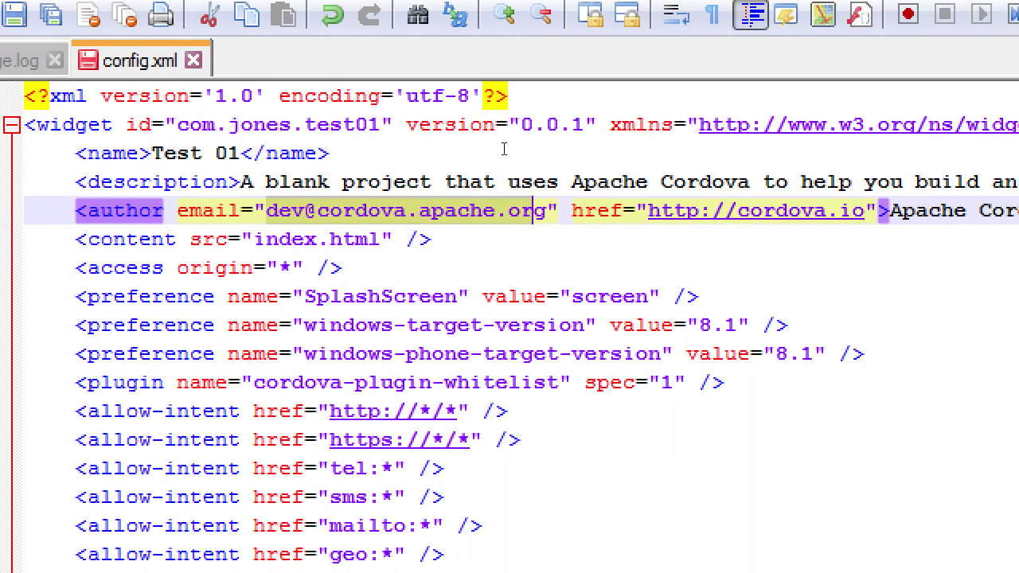
key("Right")
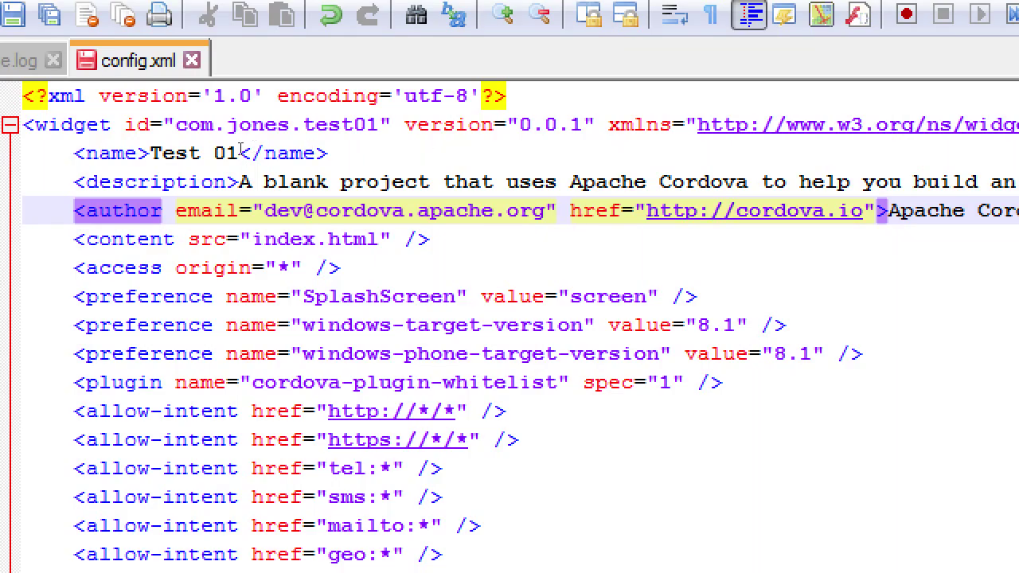
key("shift+Left")
key("shift+Left")
key("shift+Left")
key("shift+Left")
key("shift+Left")
key("shift+Left")
key("shift+Left")
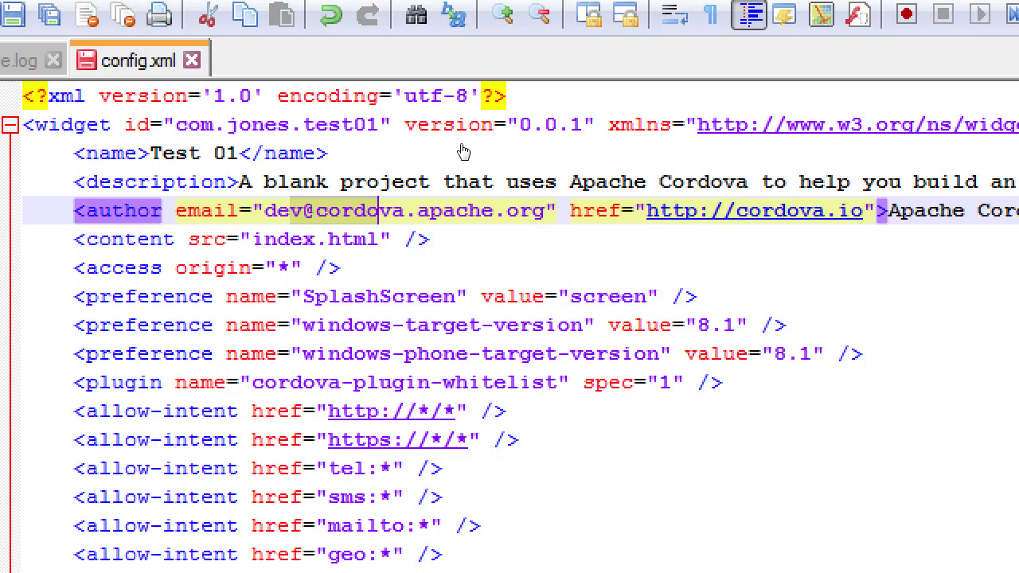
Step: Highlight the author text Apache Cordova Team and go to the end of the author element
key("Right")
key("Right")
key("Right")
key("Right")
key("Right")
key("Right")
key("Right")
key("Right")
key("Right")
key("Right")
key("Right")
key("Right")
key("Right")
key("Right")
key("Right")
key("Right")
key("Right")
key("Right")
key("Right")
key("Right")
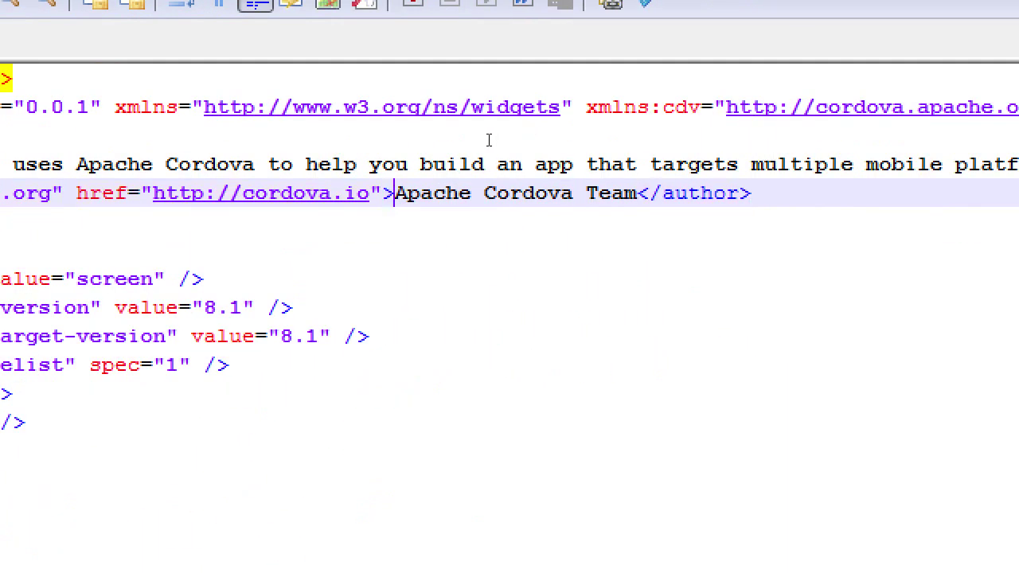
key("shift+Right")
key("shift+Right")
key("shift+Right")
key("shift+Right")
key("shift+Right")
key("shift+Right")
key("shift+Right")
key("shift+Right")
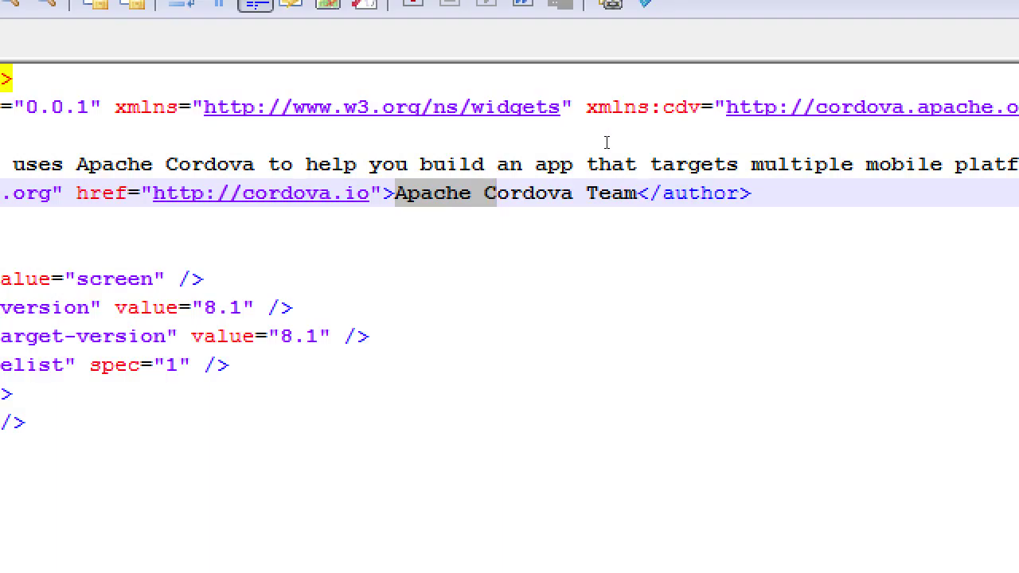
key("shift+Right")
key("shift+Right")
key("shift+Right")
key("shift+Right")
key("shift+Right")
key("shift+Right")
key("shift+Right")
key("shift+Right")
key("shift+Right")
key("shift+Right")
key("shift+Right")
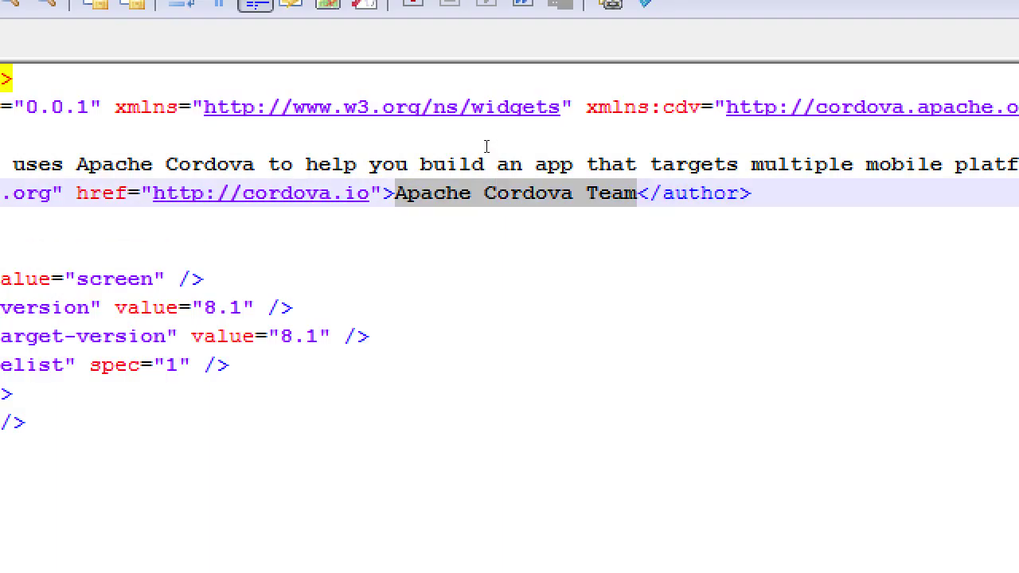
key("Right")
key("Right")
key("Right")
key("Right")
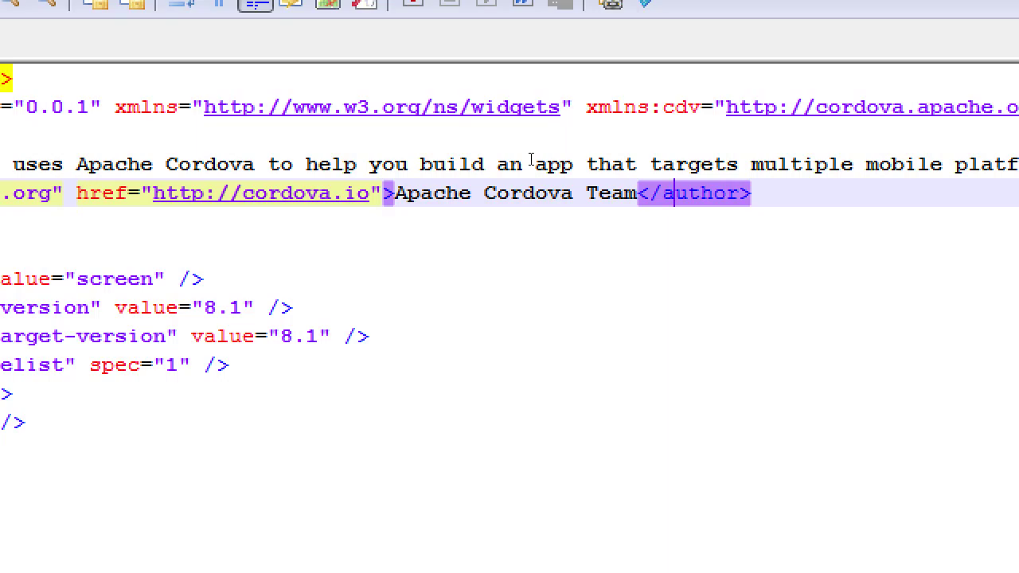
key("End")
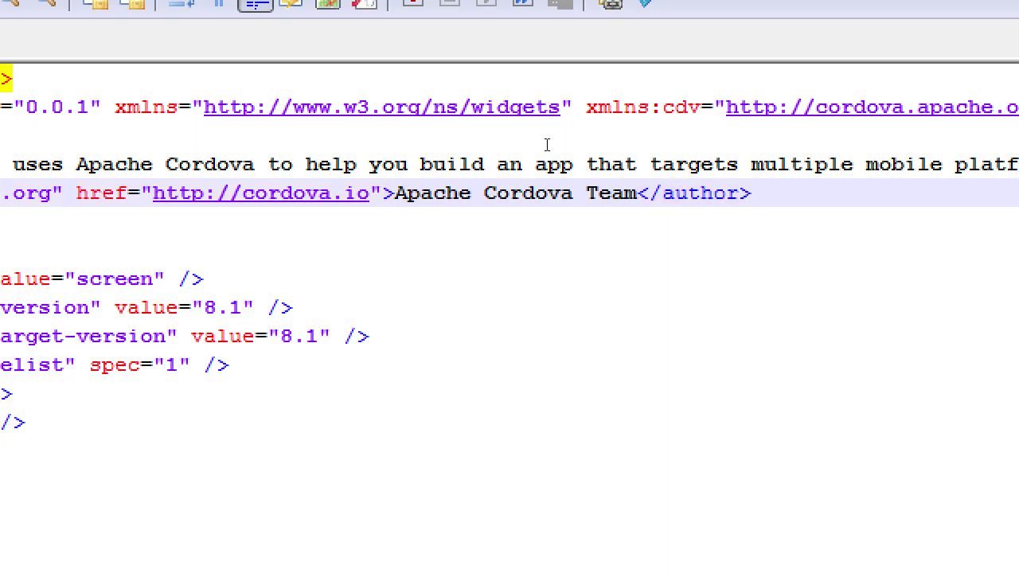
Step: Examine the content source, access origin and SplashScreen preference elements in config.xml
key("Home")
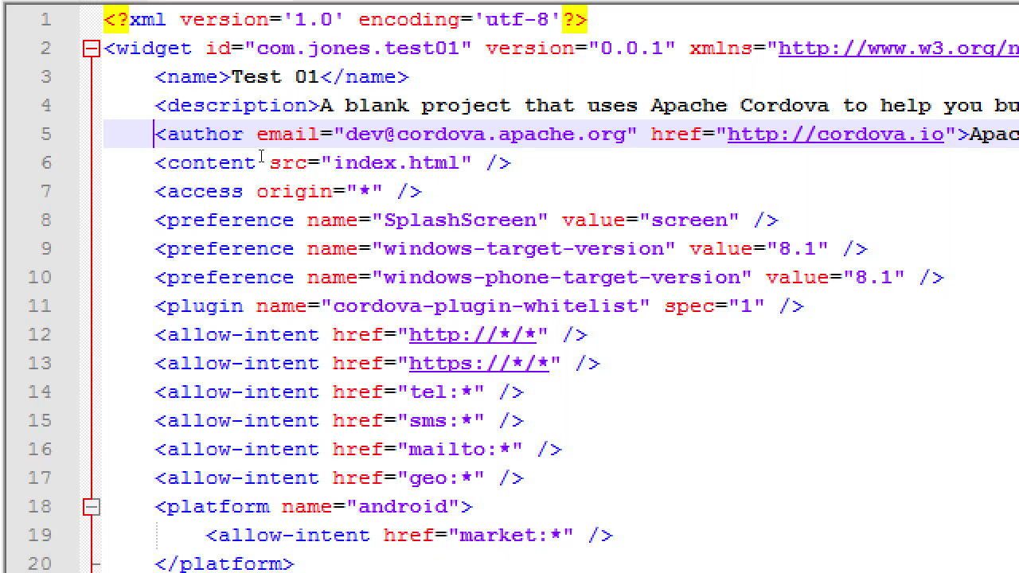
key("Down")
key("Down")
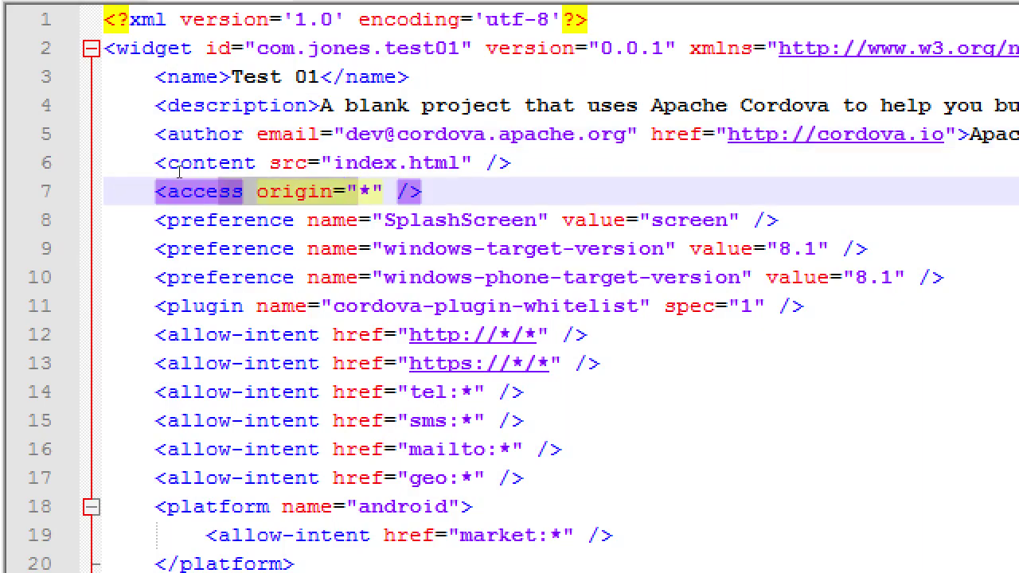
key("Down")
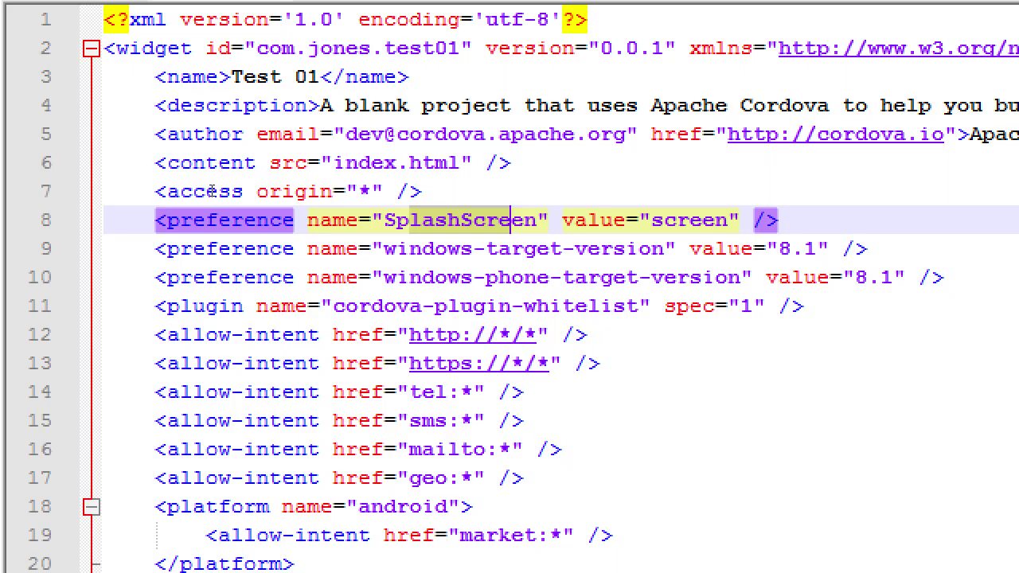
Step: Examine the windows-target-version and windows-phone-target-version preferences and the cordova-plugin-whitelist plugin entry
key("Down")
key("shift+Right")
key("shift+Right")
key("shift+Right")
key("shift+Right")
key("shift+Right")
key("shift+Right")
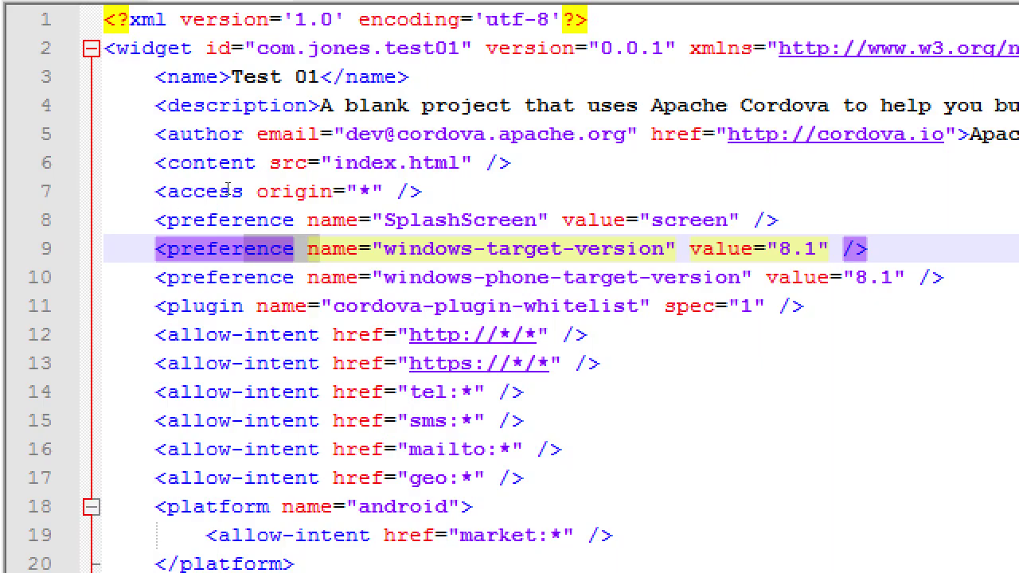
key("Right")
key("Right")
key("Right")
key("Right")
key("Right")
key("Right")
key("Right")
key("shift+Right")
key("shift+Right")
key("shift+Right")
key("shift+Right")
key("shift+Right")
key("shift+Right")
key("shift+Right")
key("shift+Right")
key("shift+Right")
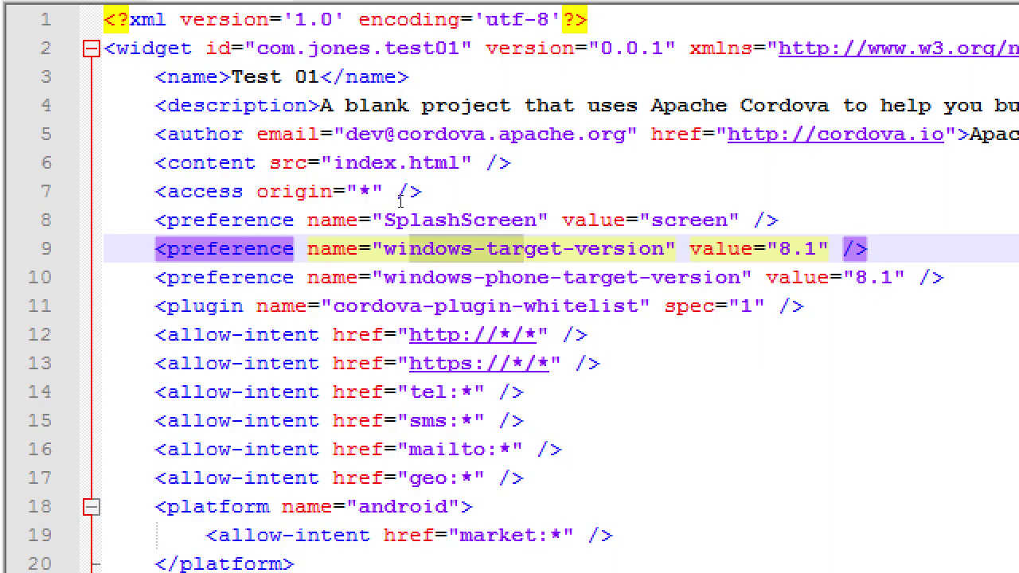
key("Down")
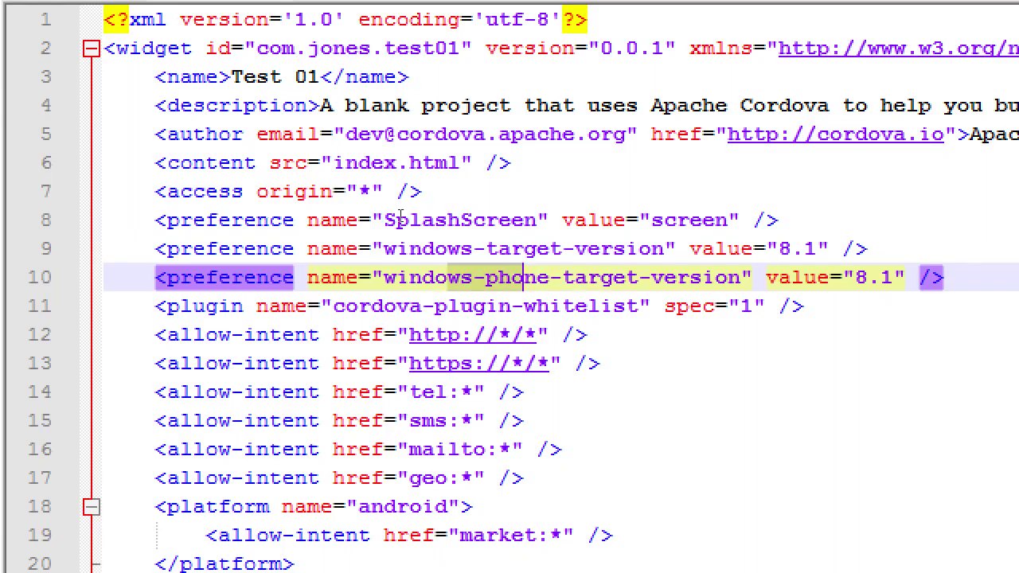
key("End")
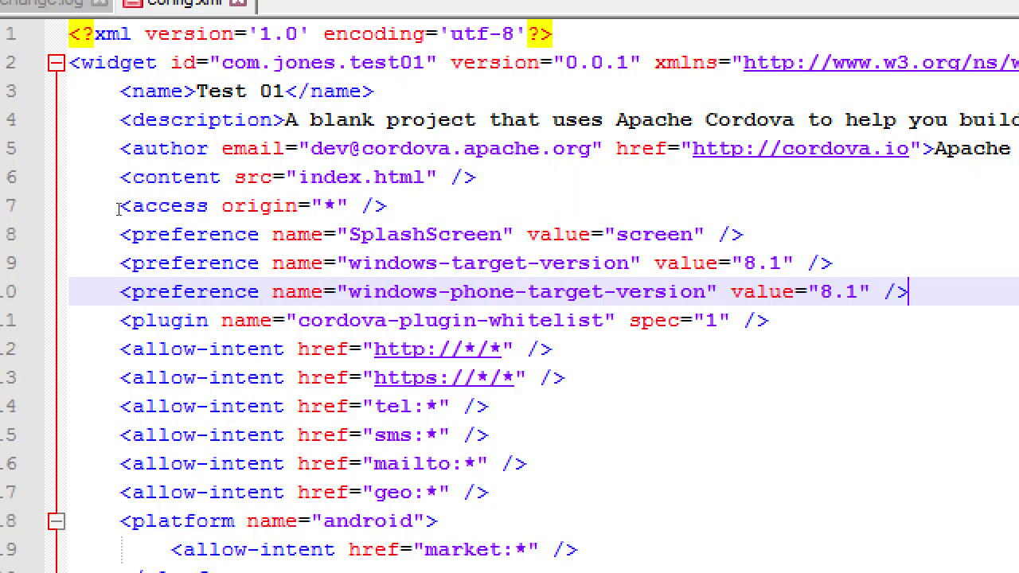
left_click_drag(185, 227, 292, 227)
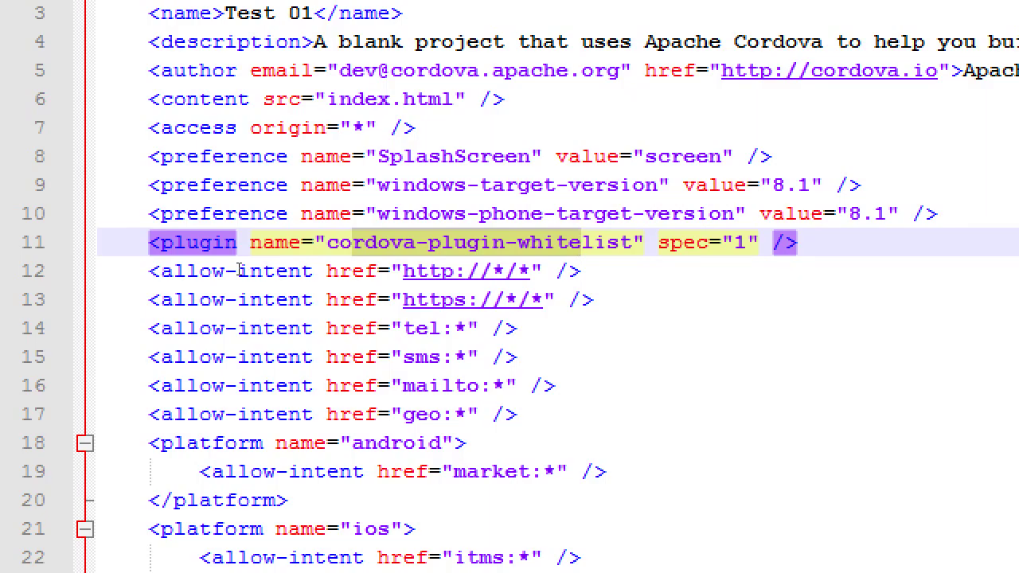
Step: Add a line below the https allow-intent entry containing <>132</a>
key("Down")
key("Down")
key("End")
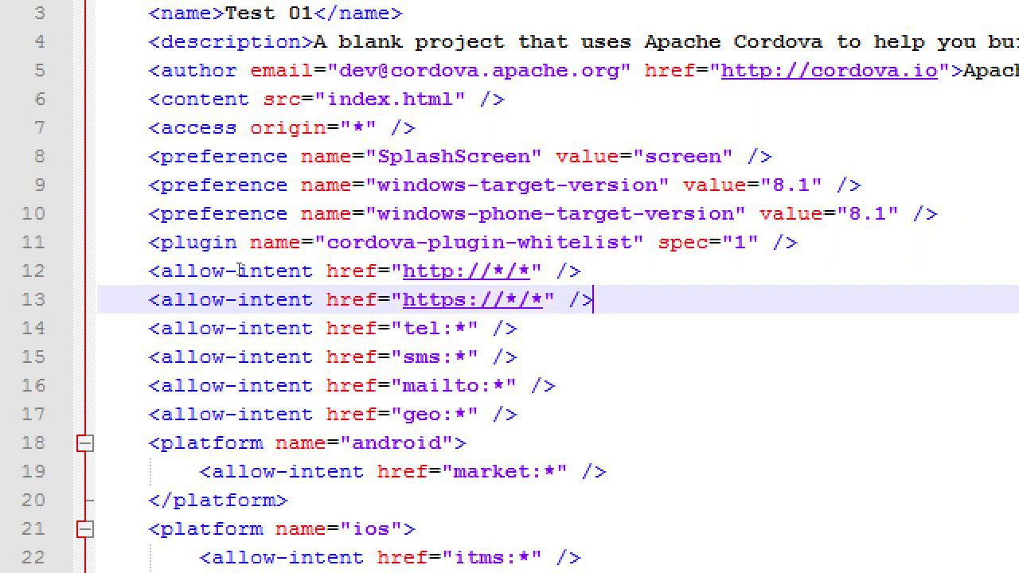
key("Return")
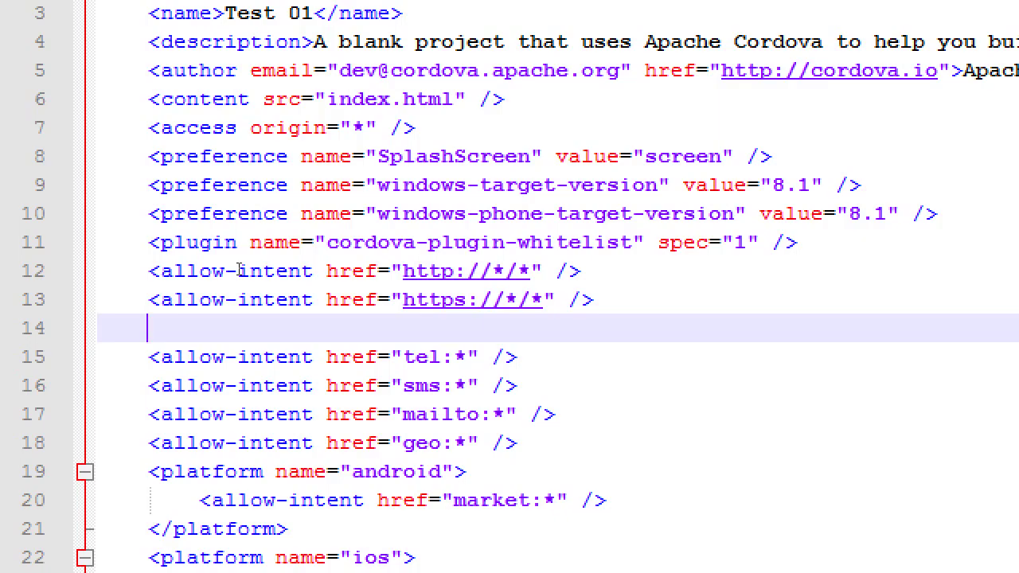
type("<>")
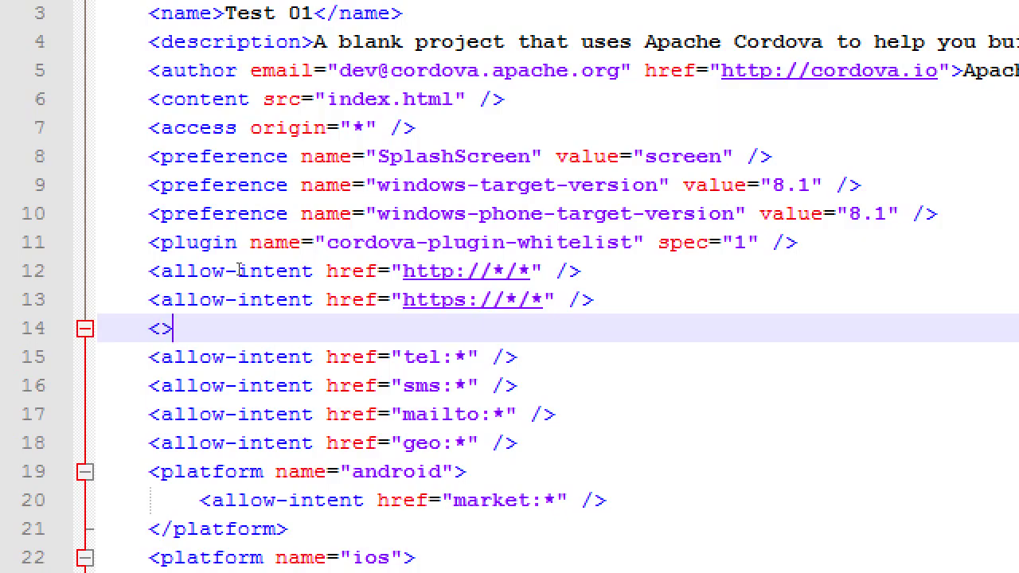
type("132</a>")
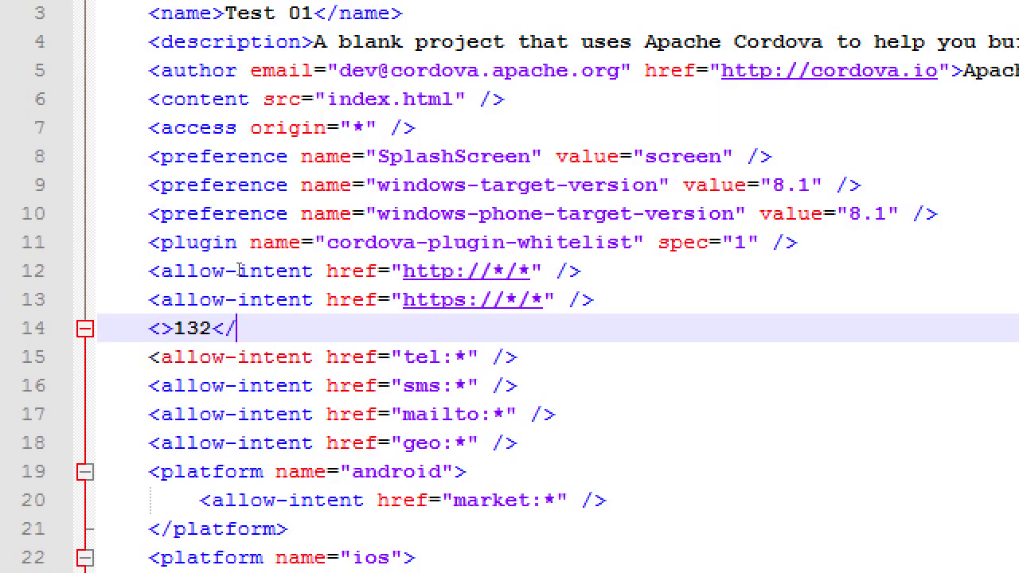
Step: Complete the opening tag before 132 as an a element whose tel attribute holds a sample phone number
key("Left")
key("Left")
key("Left")
key("Left")
key("Left")
key("Left")
key("Left")
key("Left")
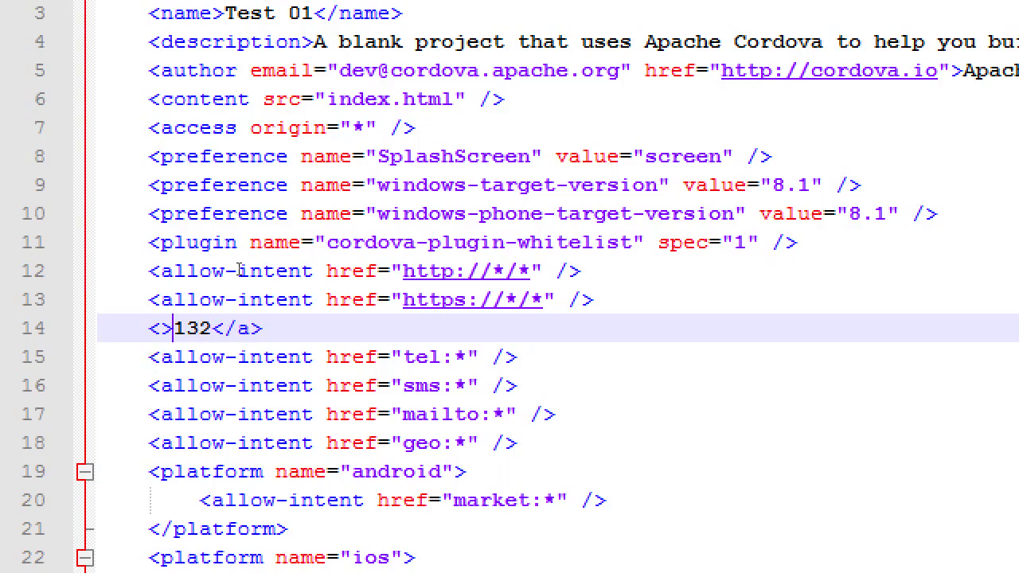
type("a href")
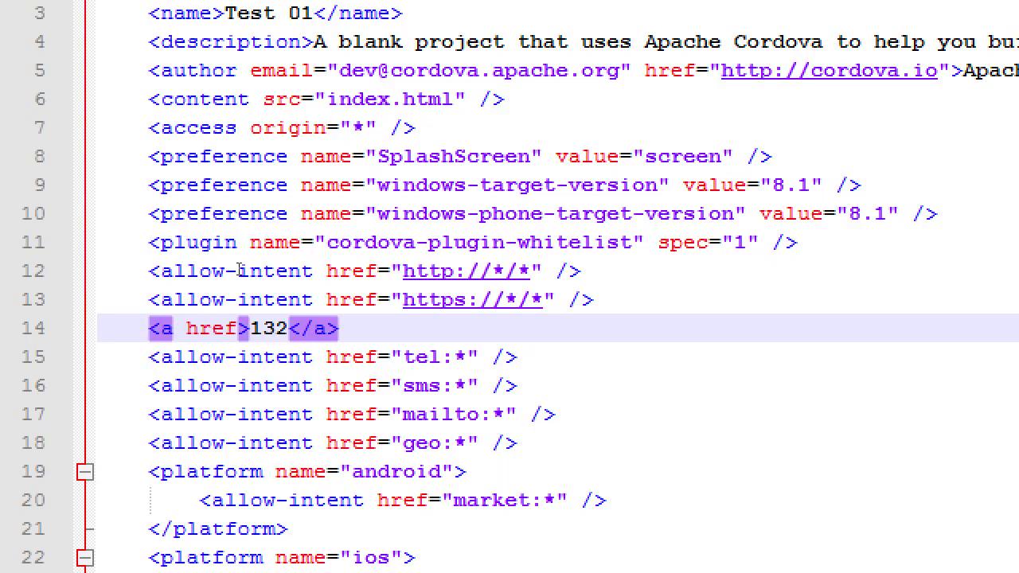
key("BackSpace")
key("BackSpace")
key("BackSpace")
key("BackSpace")
type("tel=")
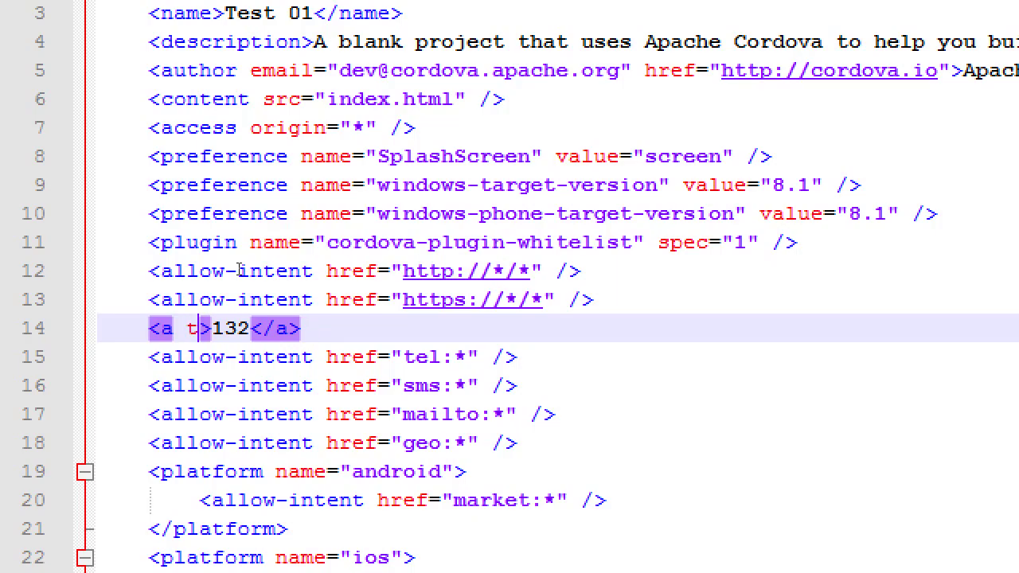
type("\"123324")
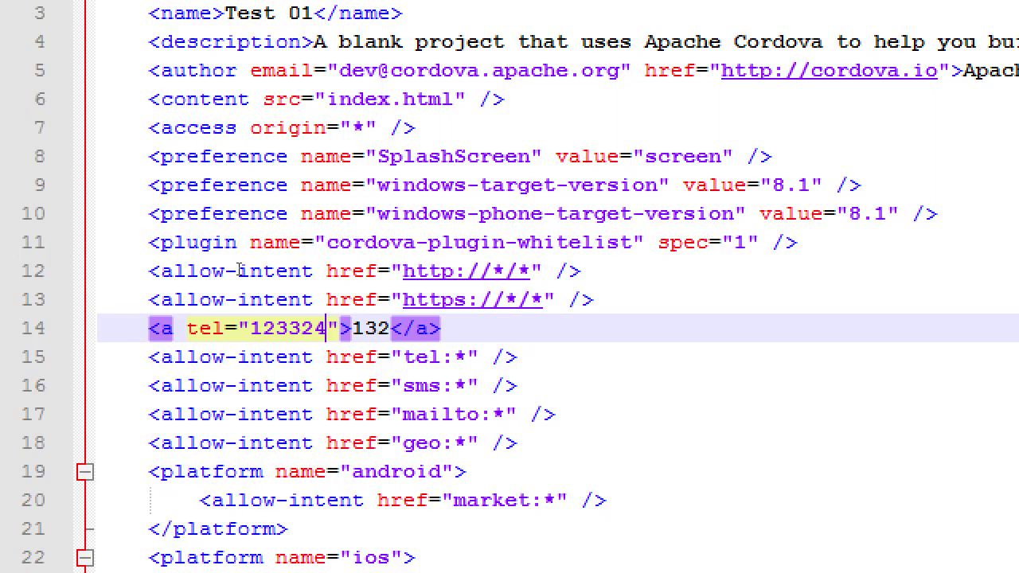
Step: Delete the sample link line below the https allow-intent entry
key("End")
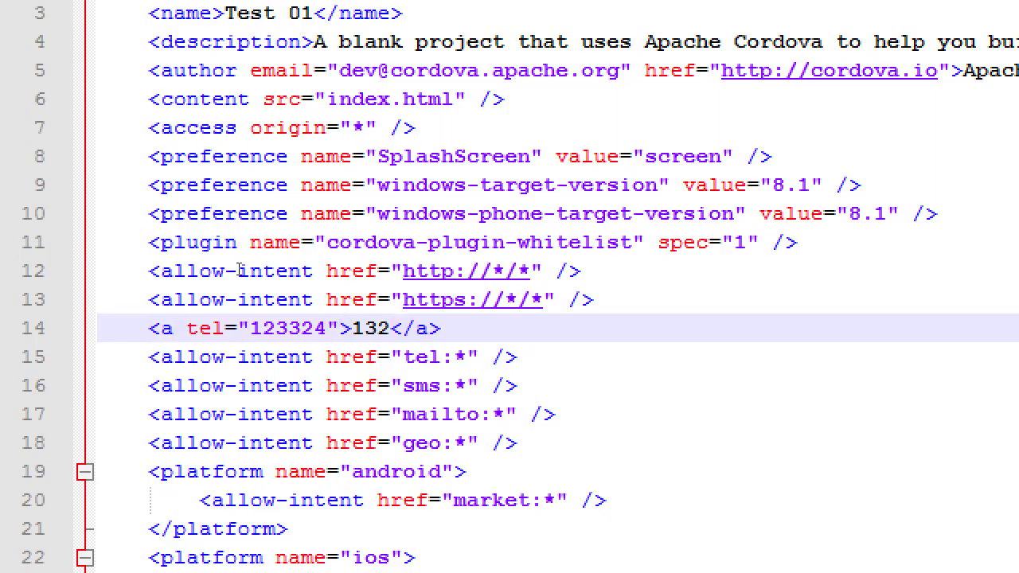
key("shift+Home")
key("shift+Home")
key("BackSpace")
key("BackSpace")
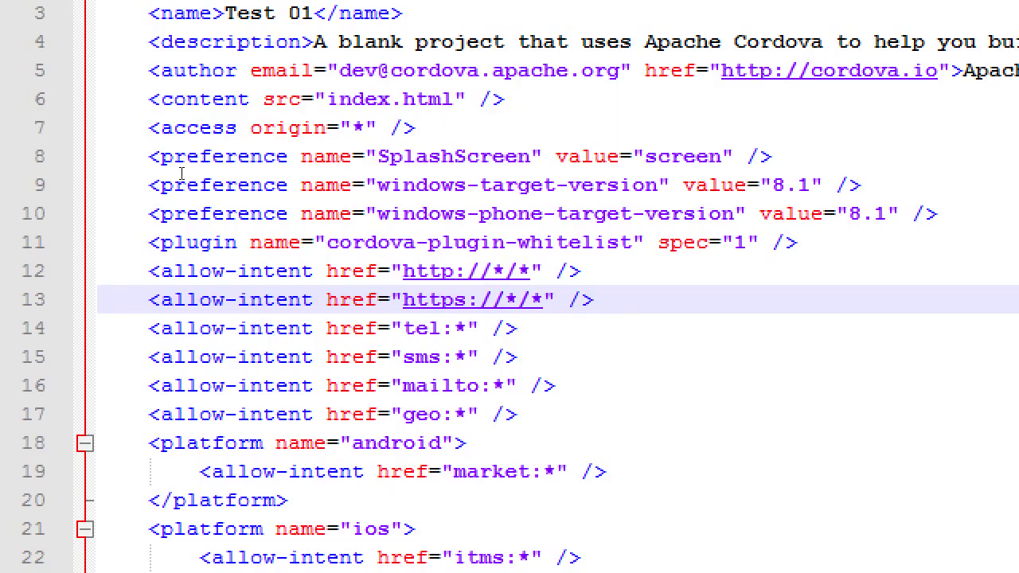
Step: Highlight the entries from the author element through the geo allow-intent, and return to the https allow-intent line
scroll(221, 225, "down", 3)
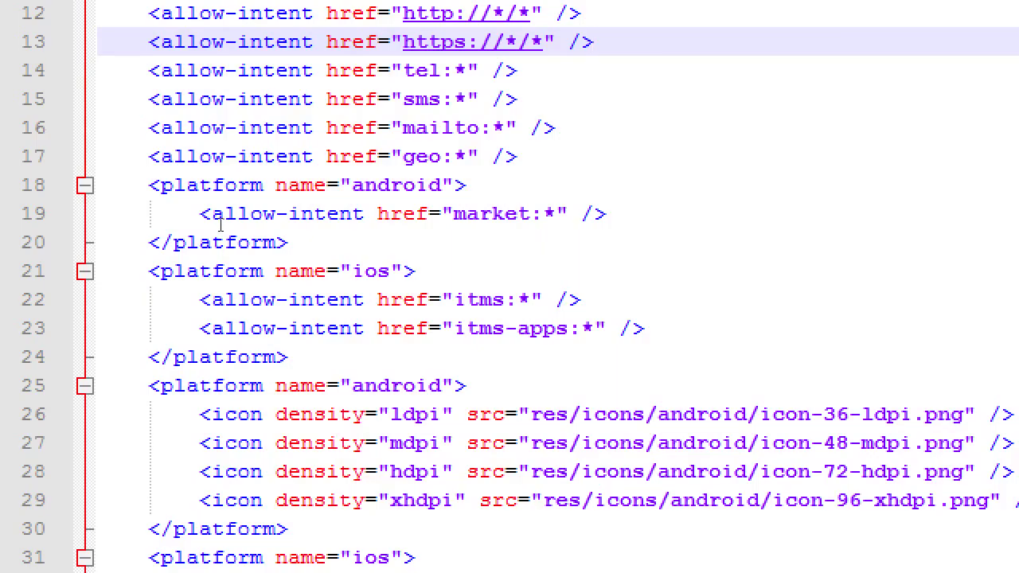
scroll(219, 225, "up", 2)
left_click_drag(262, 328, 148, 4)
scroll(177, 249, "up", 1)
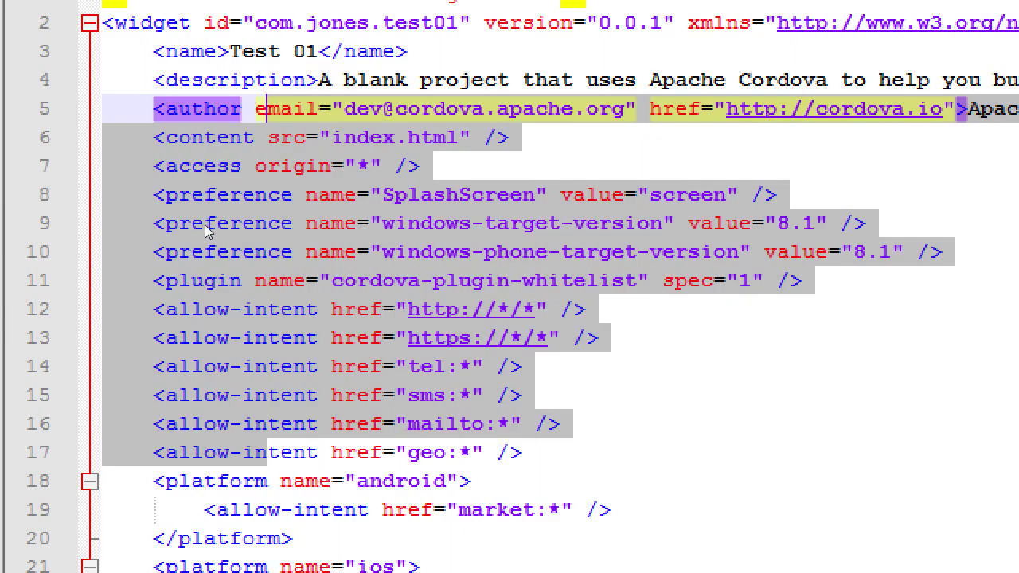
scroll(203, 228, "down", 1)
left_click(374, 247)
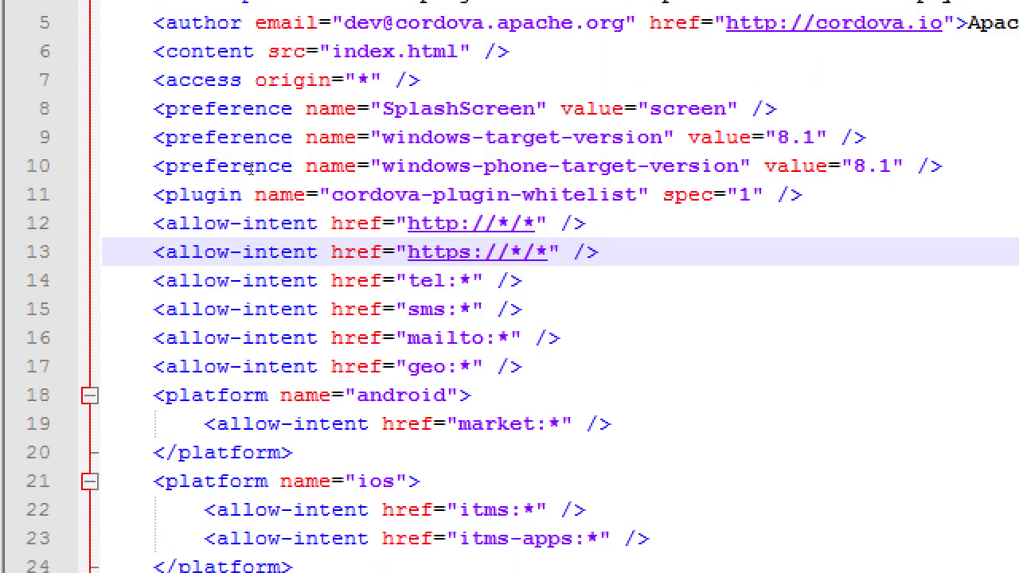
Step: Go through the entries from the windows-target-version preference down to the tel allow-intent
left_click(211, 148)
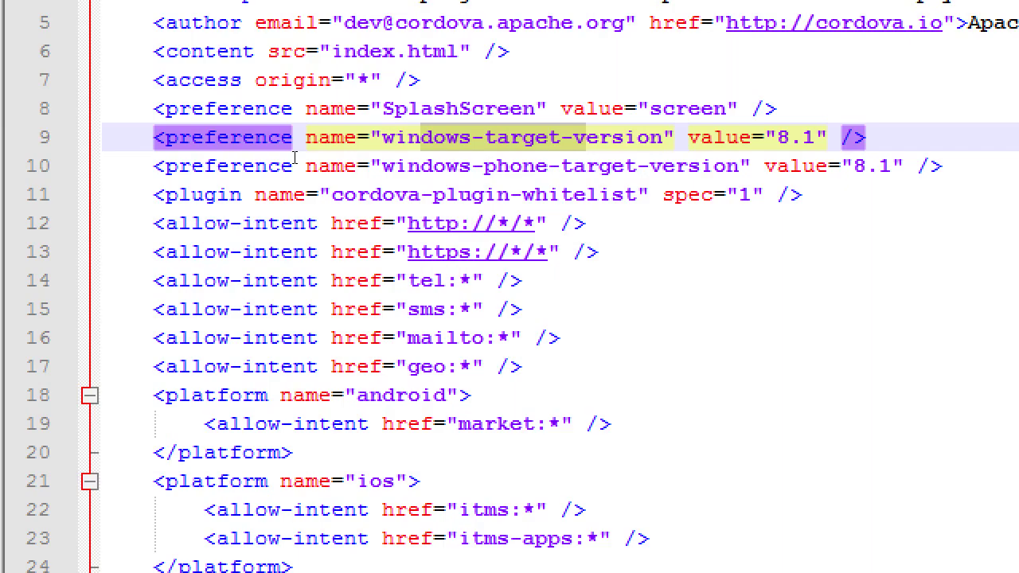
key("Down")
key("Down")
key("Down")
key("Down")
key("Down")
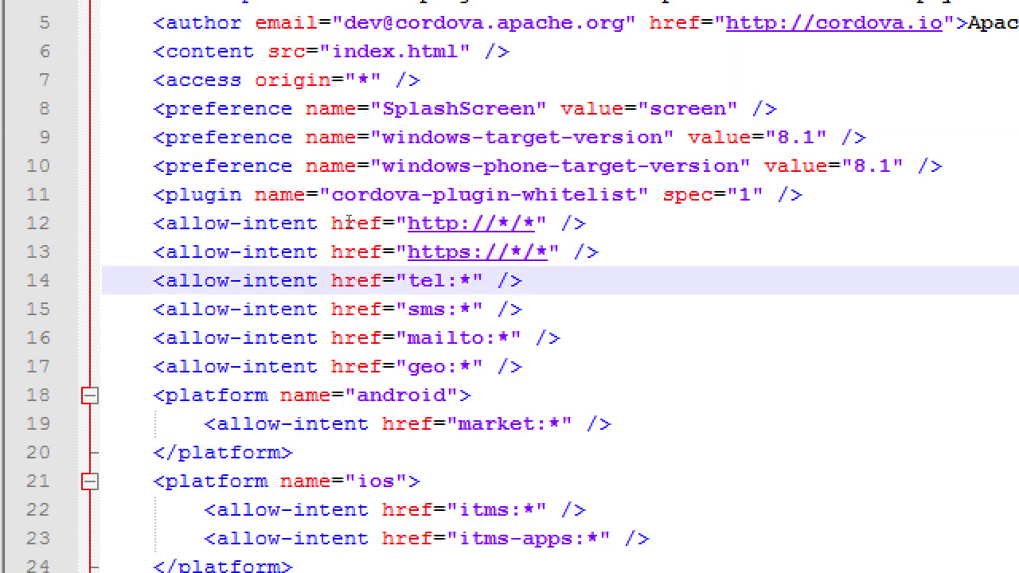
Step: Examine the Android platform block that lists the icons, going to its ldpi icon entry
scroll(243, 254, "down", 1)
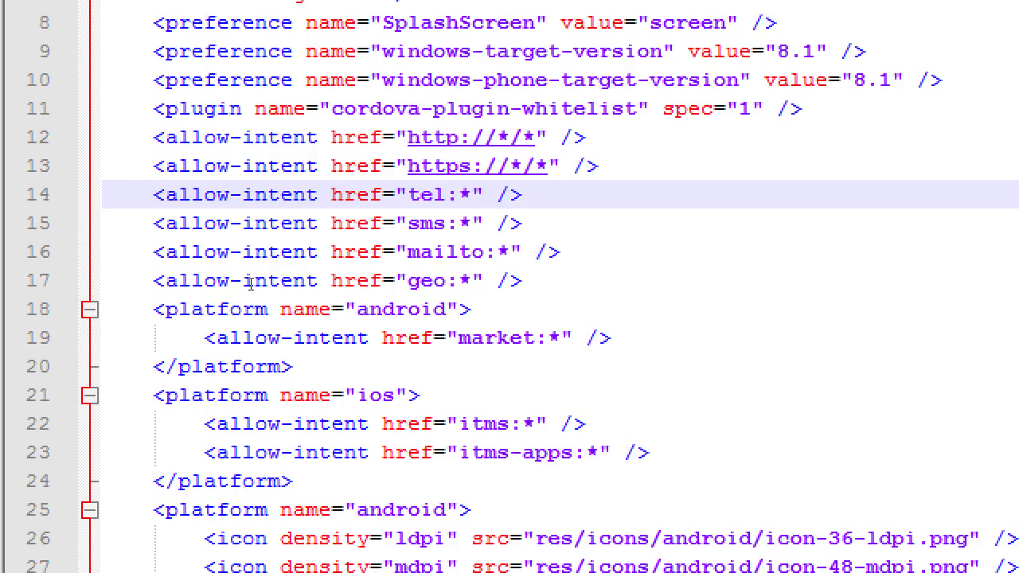
scroll(249, 284, "down", 4)
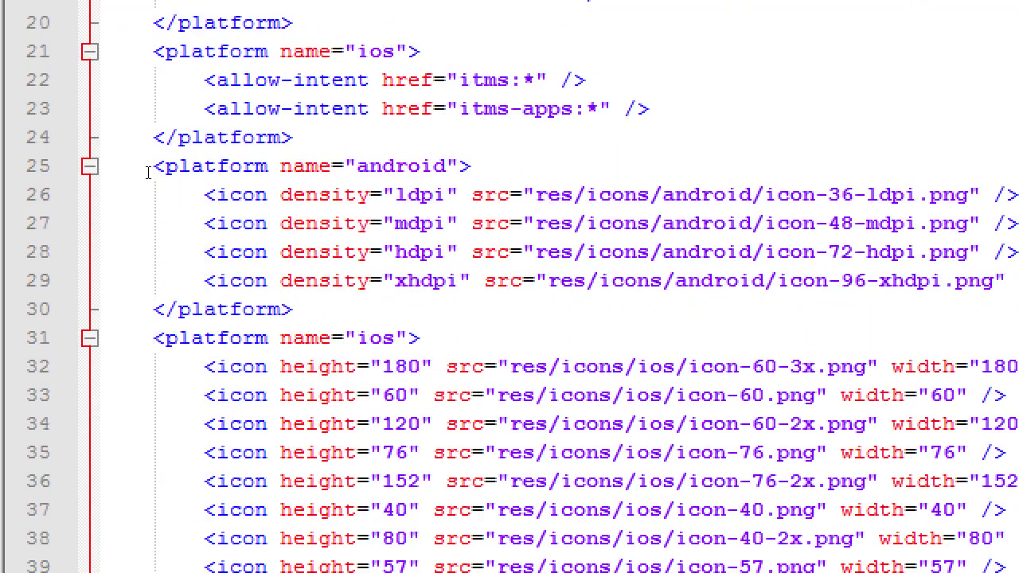
left_click(196, 174)
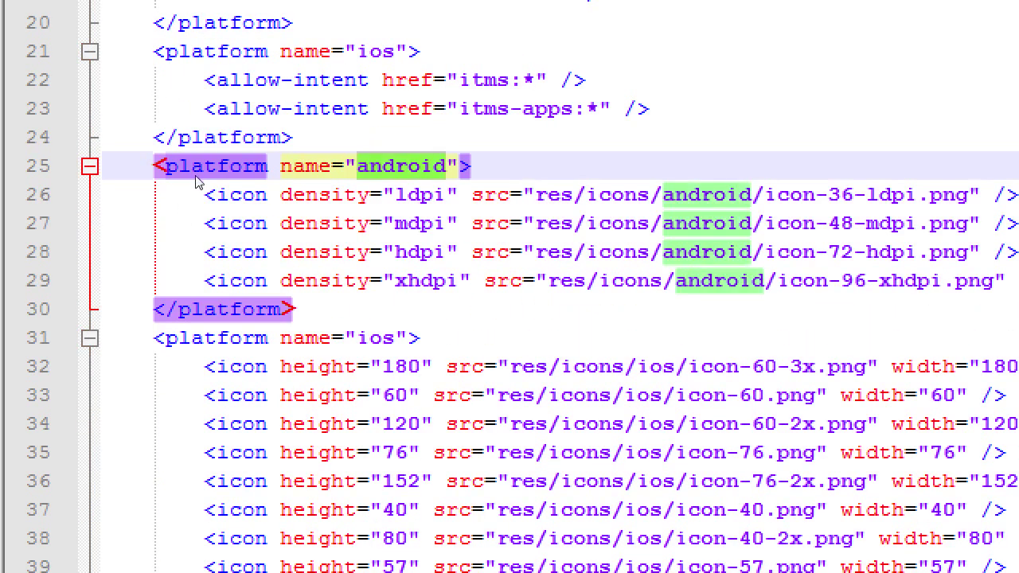
left_click(249, 194)
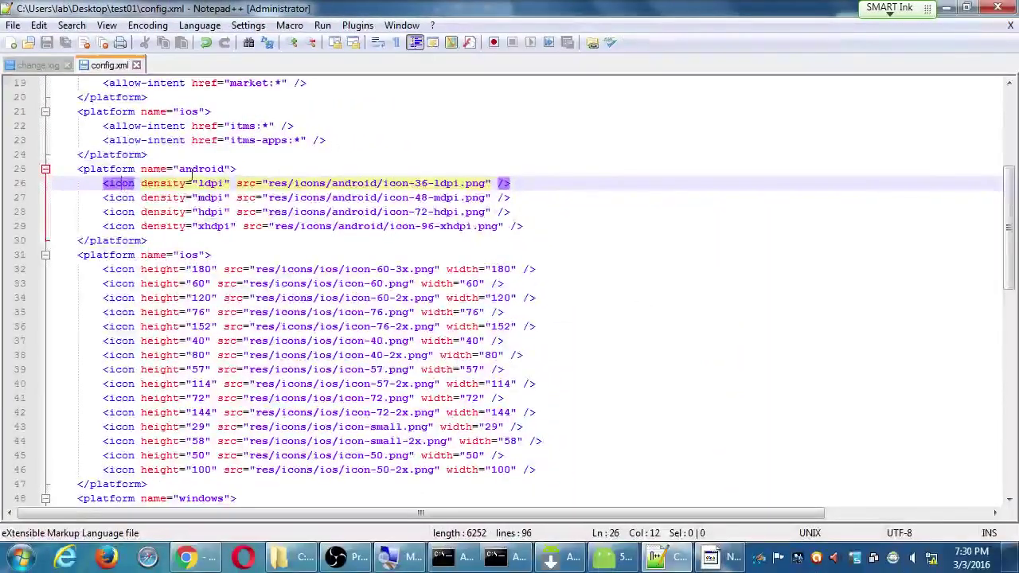
Step: Switch to Windows Explorer and open the test01 project's res\icons\android folder to view the icon files
left_click(291, 555)
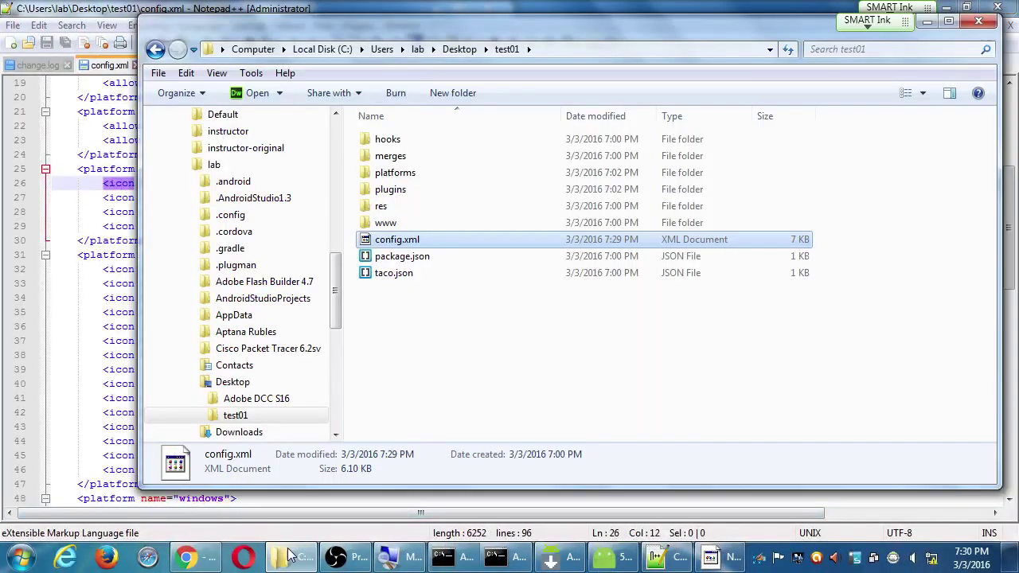
left_click_drag(401, 38, 441, 61)
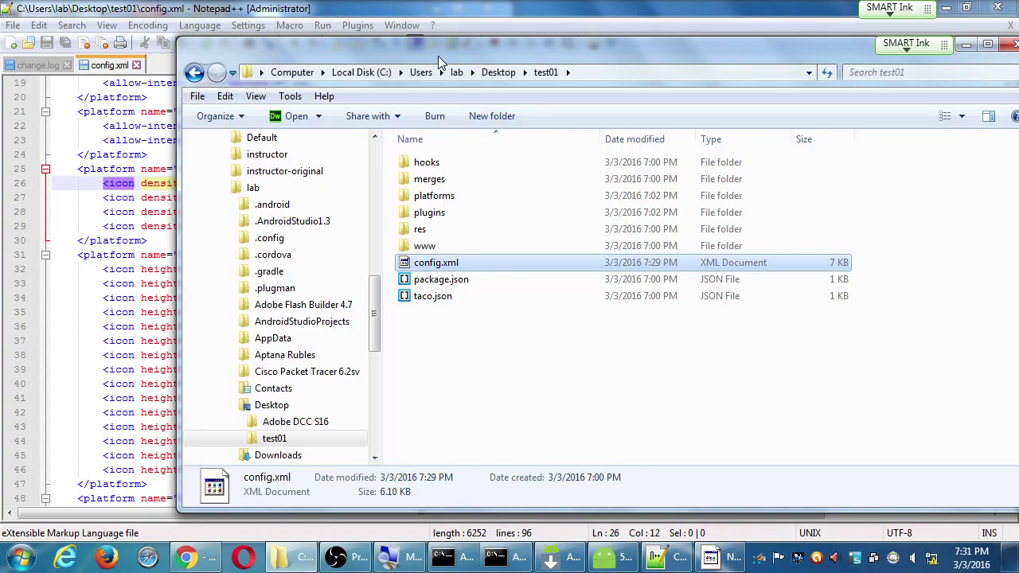
key("Up")
key("Up")
key("Return")
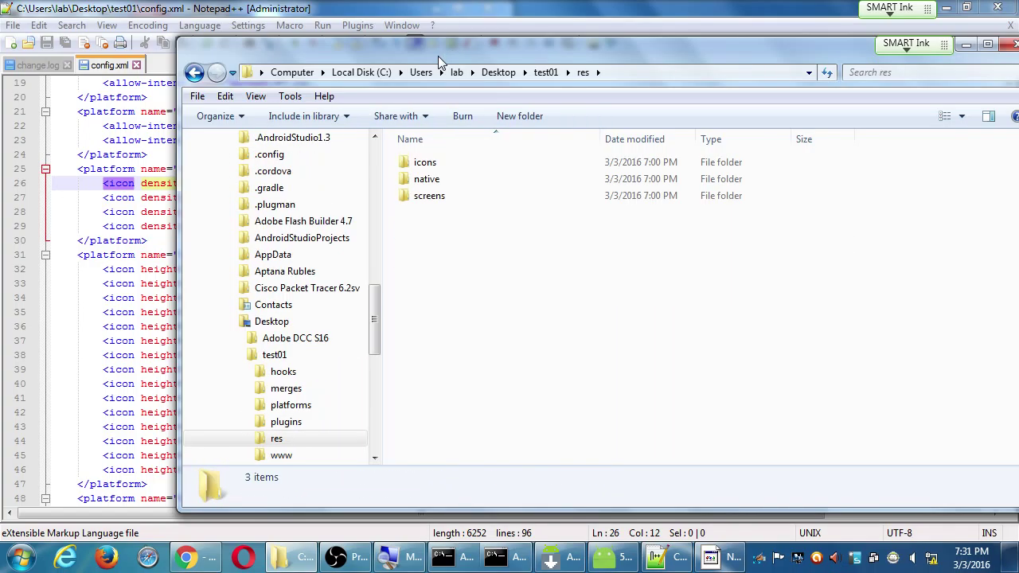
key("Down")
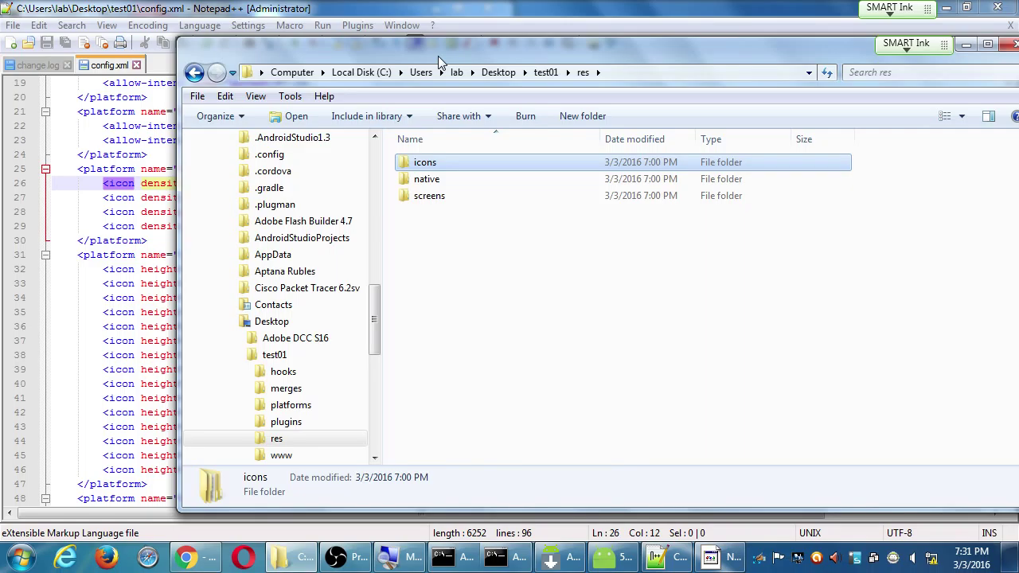
key("Return")
key("Down")
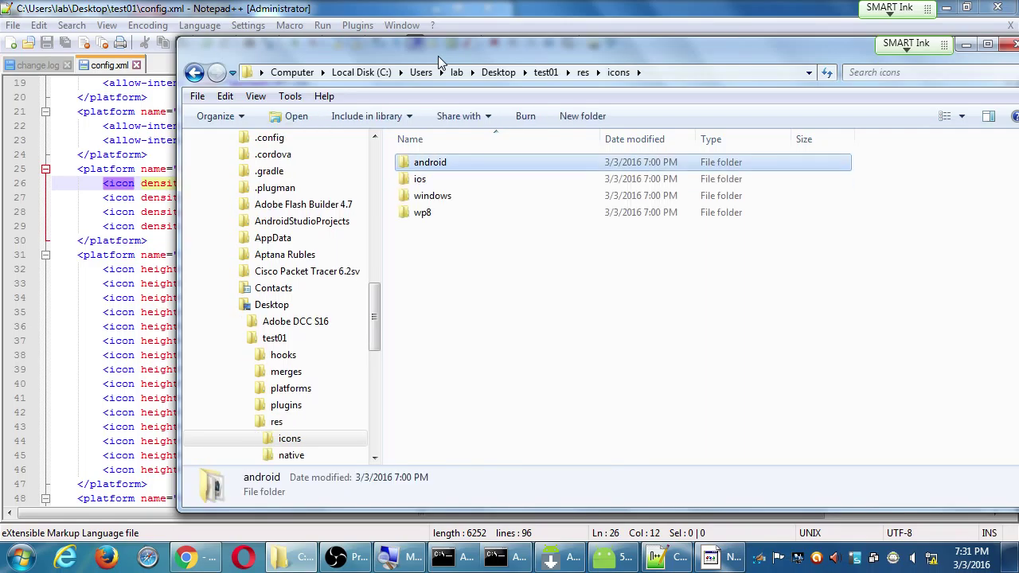
key("Return")
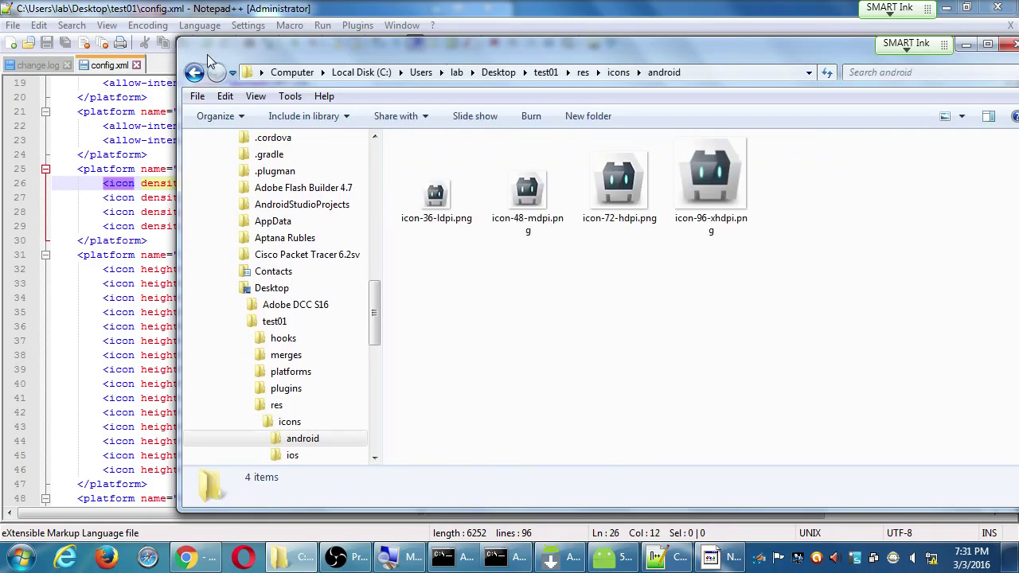
left_click_drag(209, 52, 503, 31)
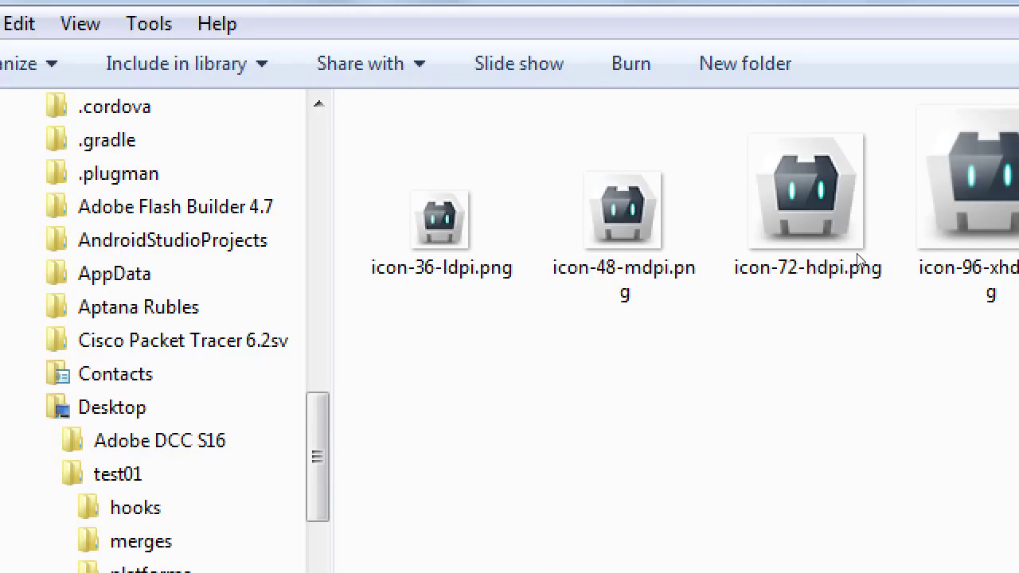
Step: Compare the Android icon files with config.xml in Notepad++ and go to the hdpi icon entry
key("alt+Tab")
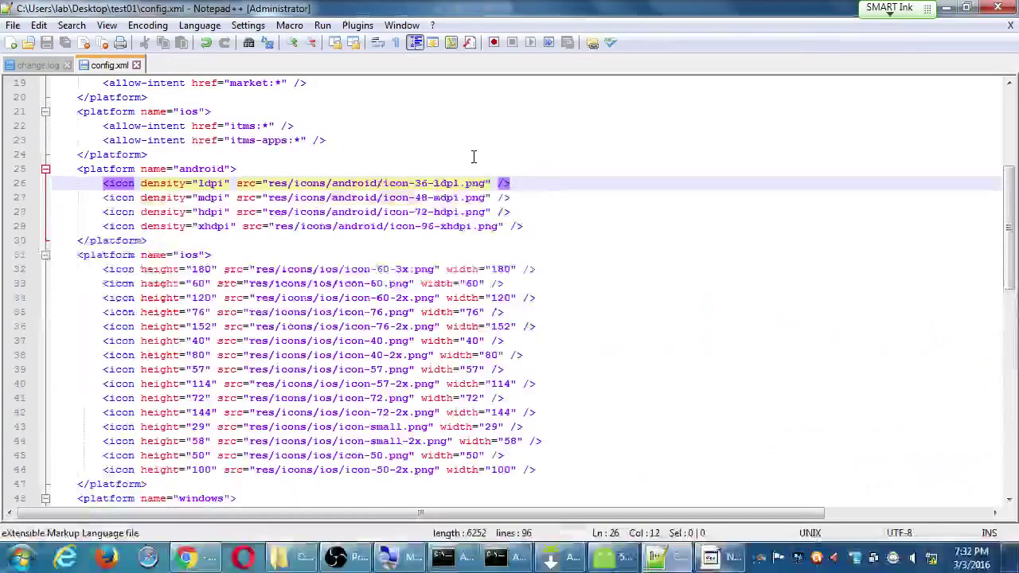
key("alt+Tab")
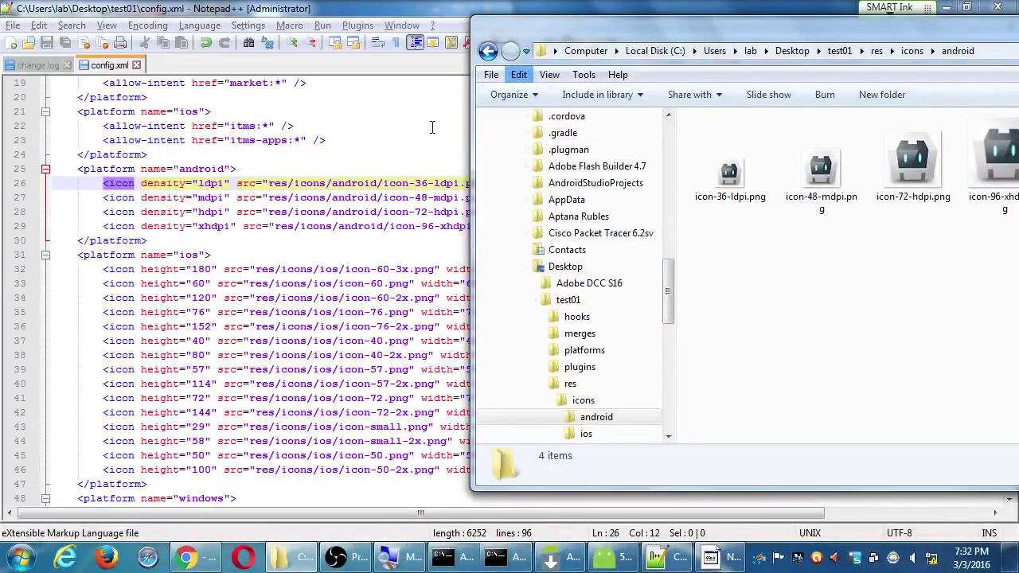
left_click(370, 209)
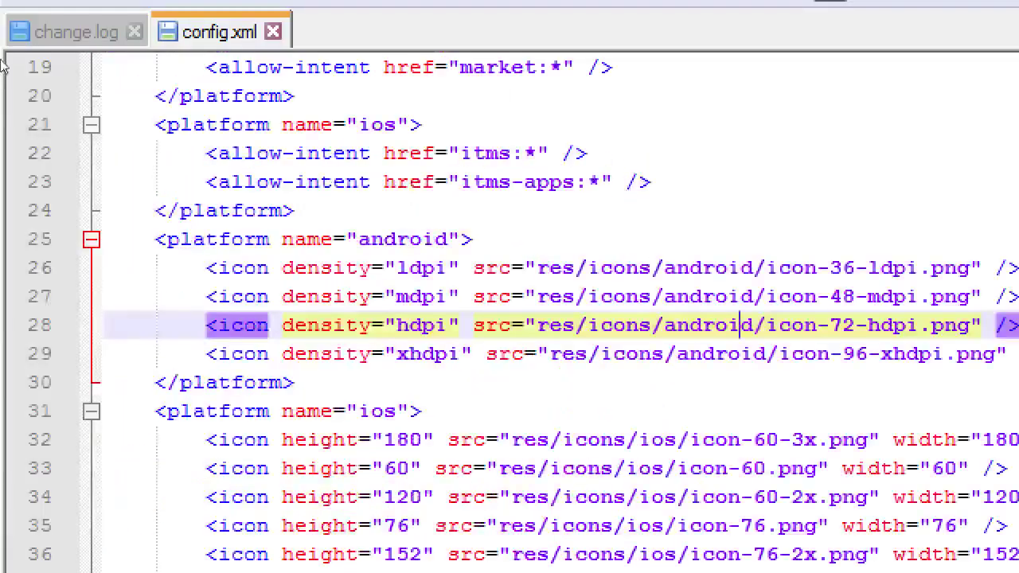
Step: Examine the Android market allow-intent and highlight the Android icon entries from ldpi to hdpi
scroll(372, 206, "up", 3)
left_click(332, 325)
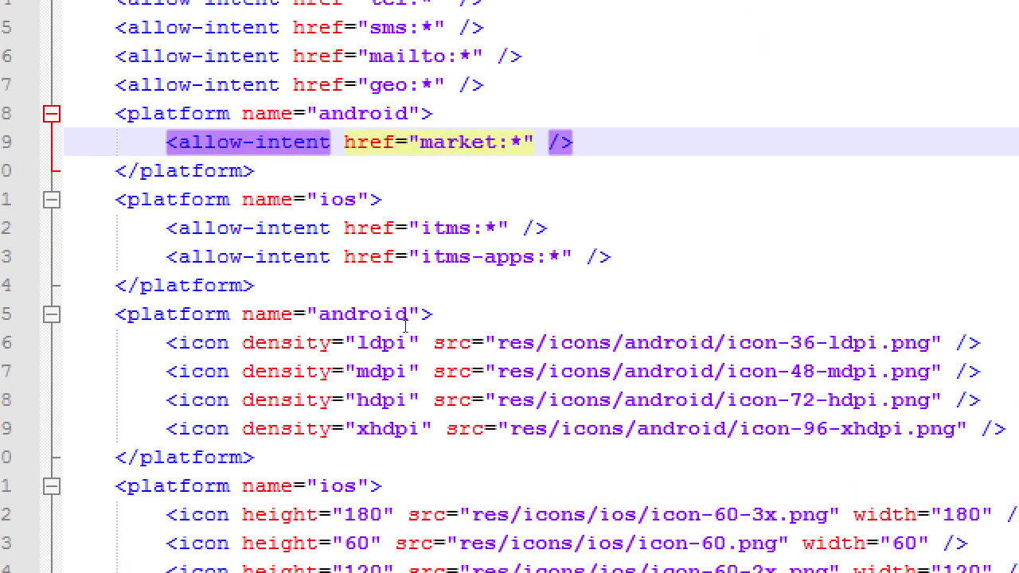
left_click_drag(764, 342, 828, 399)
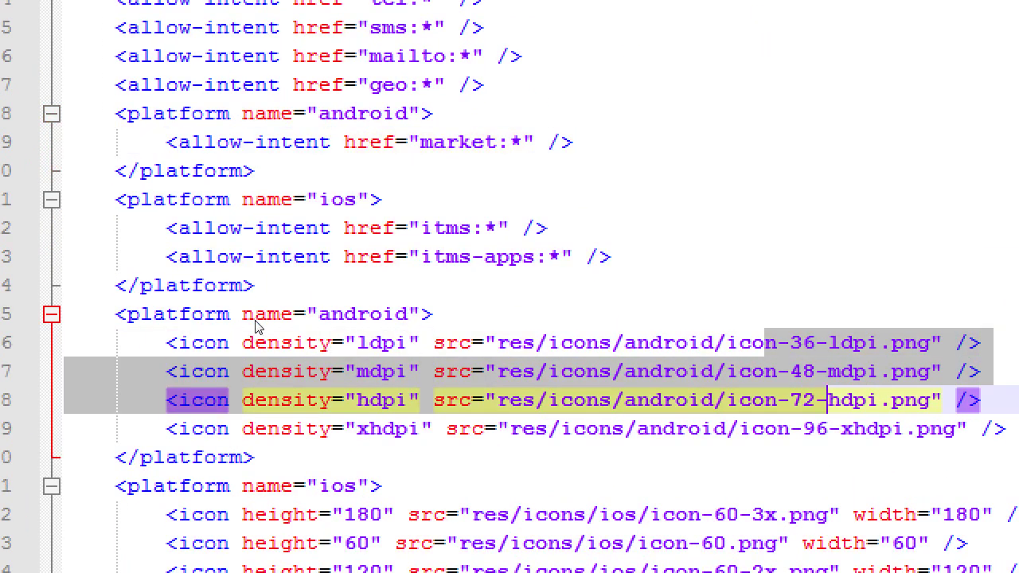
Step: Check the Android icon files in Windows Explorer again, and examine the iOS platform's icon entries in config.xml in Notepad++
key("alt+Tab")
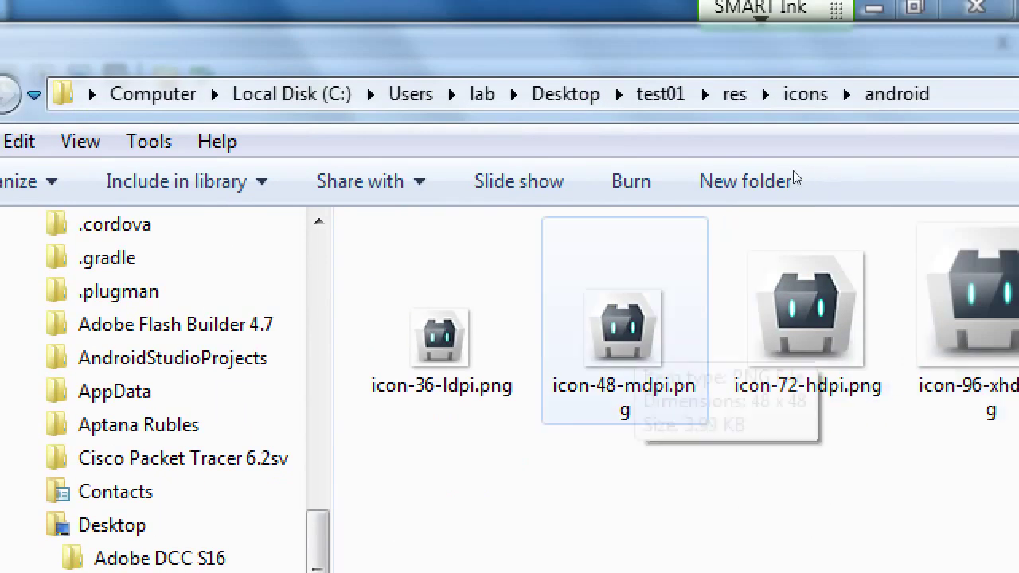
key("alt+Tab")
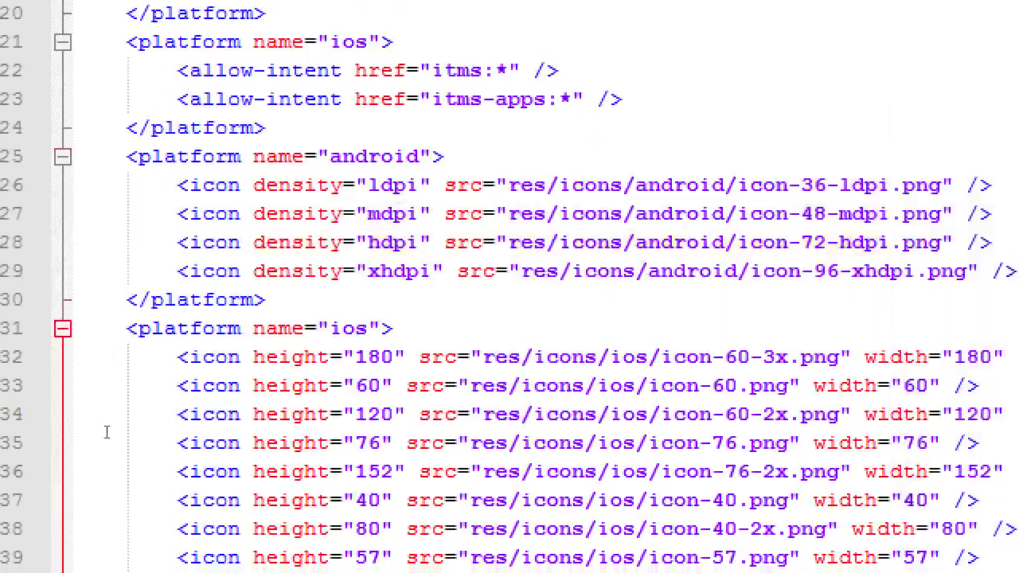
left_click(107, 425)
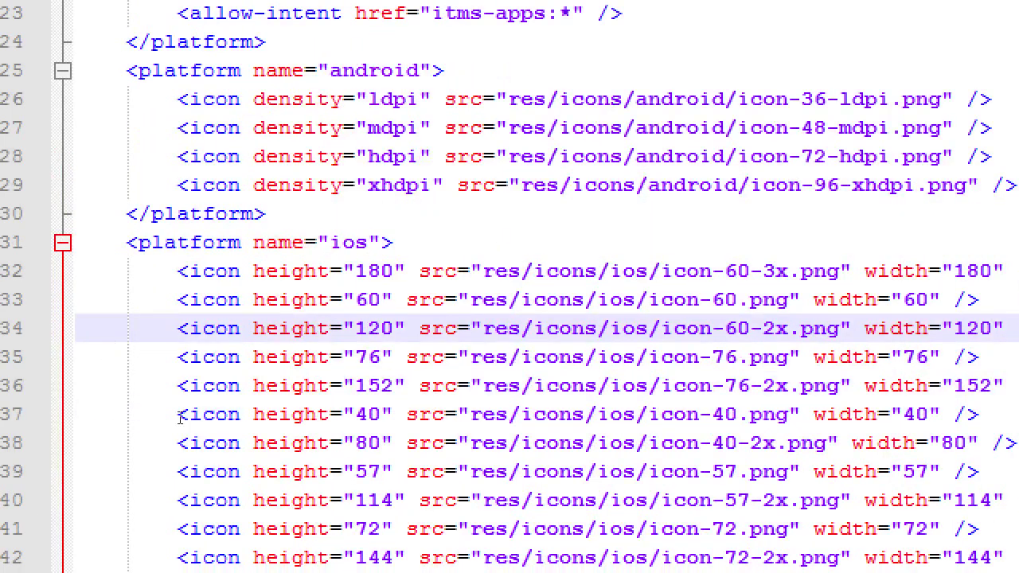
scroll(175, 478, "down", 2)
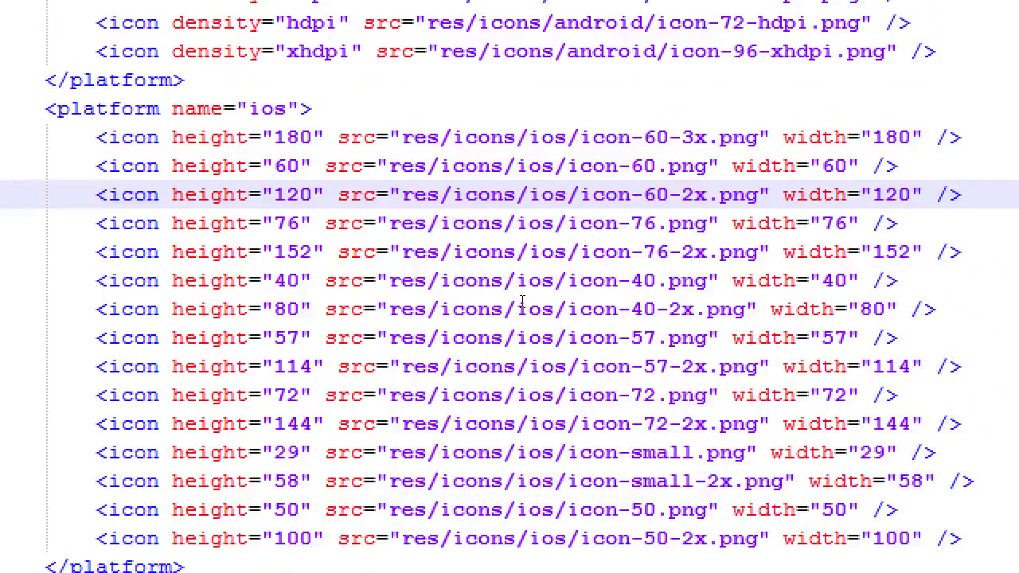
Step: Examine the iOS icon entries and the Windows platform's icon entries in config.xml
key("F3")
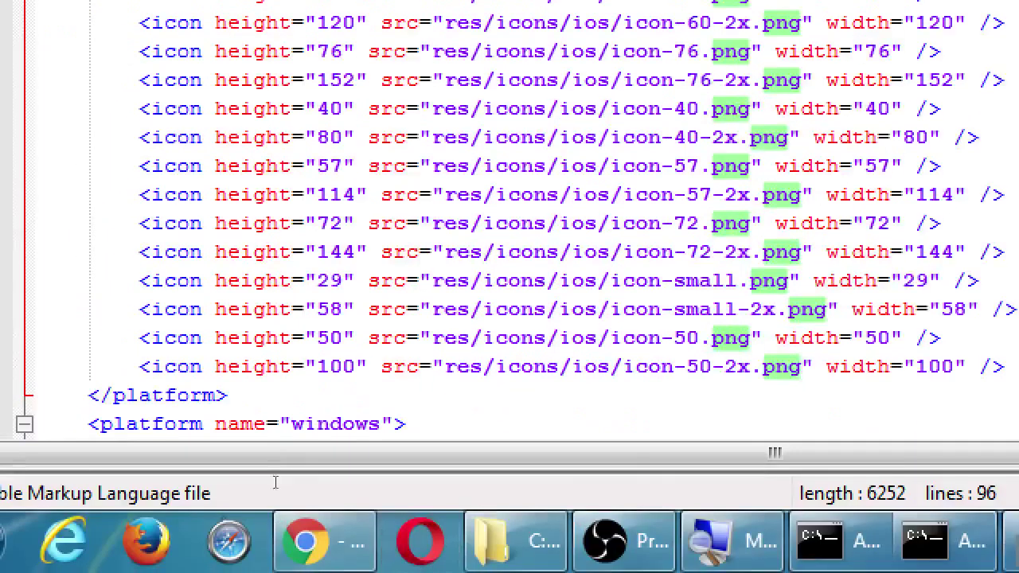
scroll(114, 550, "down", 3)
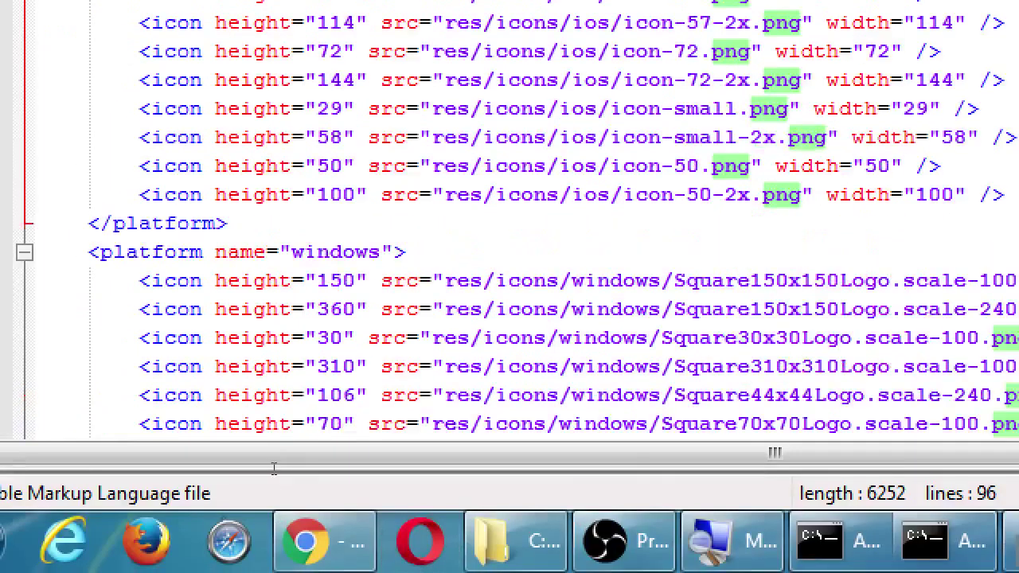
key("Up")
scroll(196, 367, "down", 3)
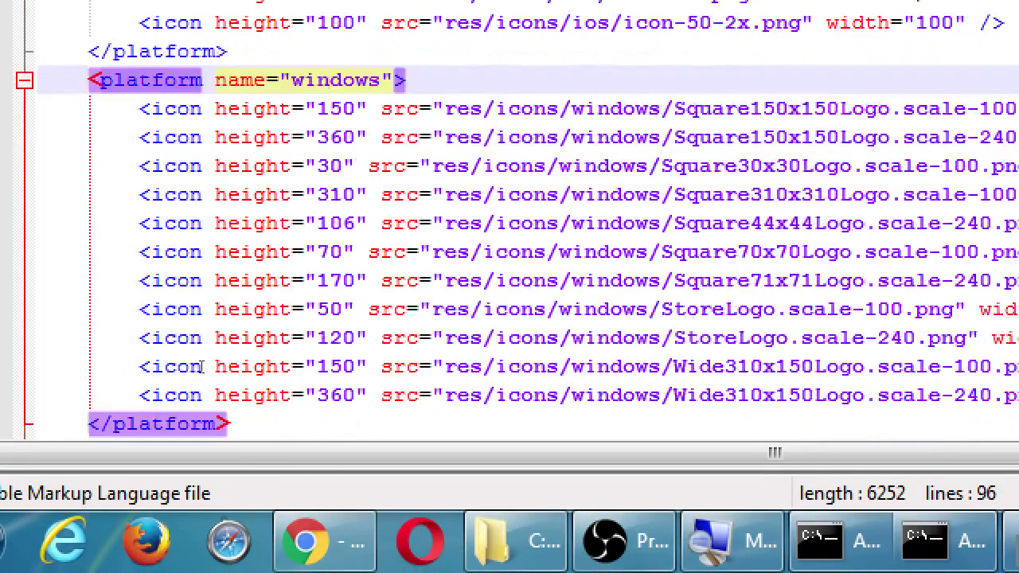
scroll(203, 366, "down", 2)
scroll(201, 366, "up", 4)
scroll(313, 389, "down", 2)
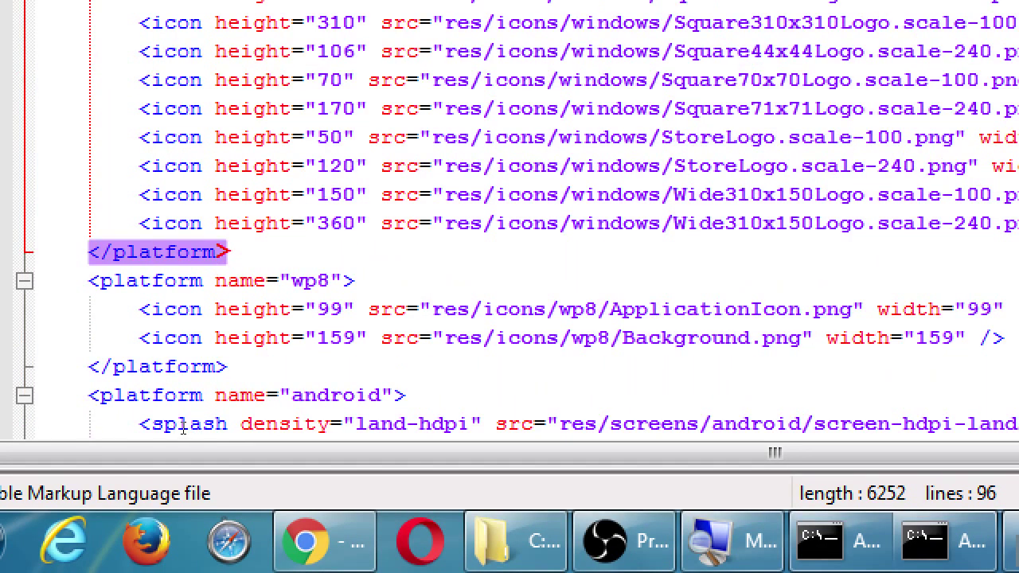
Step: Highlight the wp8 platform name above its two icon entries in config.xml
key("Down")
key("shift+Right")
key("shift+Right")
key("shift+Right")
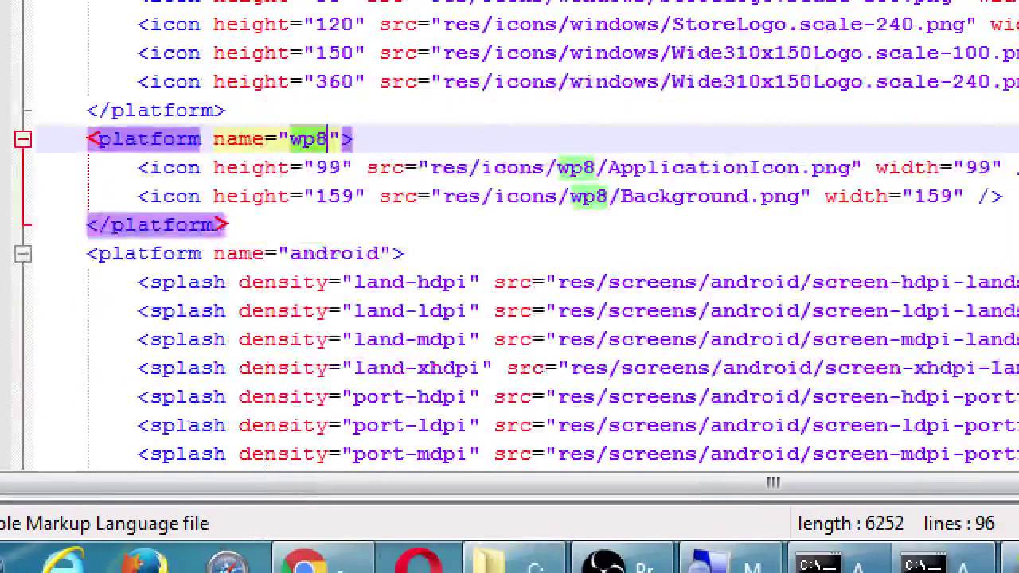
Step: Go to the Android splash-screen entries and highlight the splash element of the land-hdpi line
scroll(177, 253, "down", 1)
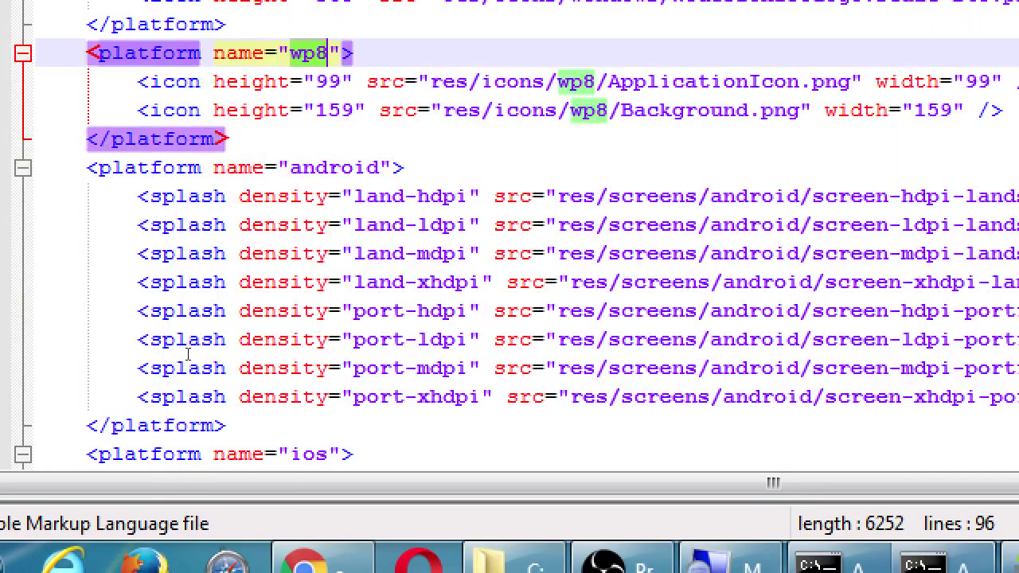
key("Down")
key("Down")
key("Down")
key("Down")
key("Down")
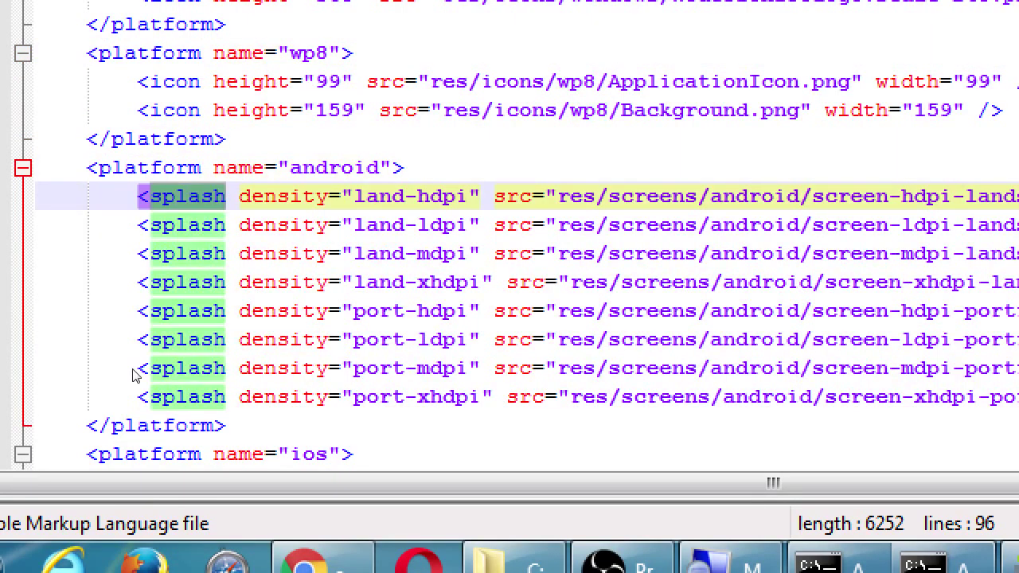
Step: Highlight the icon element in the Windows platform's height 150 Wide310x150Logo entry to contrast it with the Android splash entries
scroll(127, 374, "up", 2)
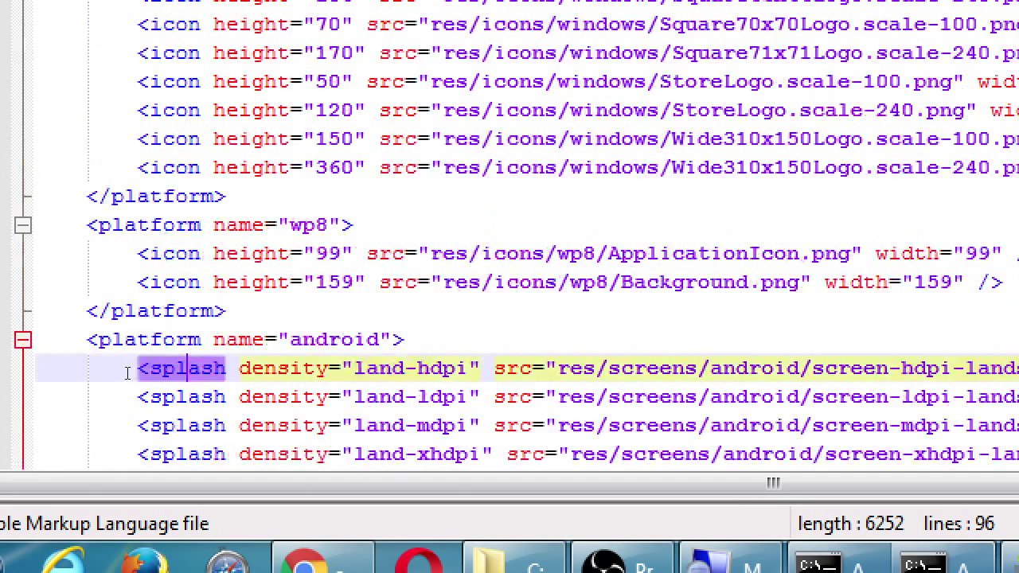
key("Up")
key("Up")
key("Up")
key("Up")
key("Up")
key("Up")
key("Up")
key("Up")
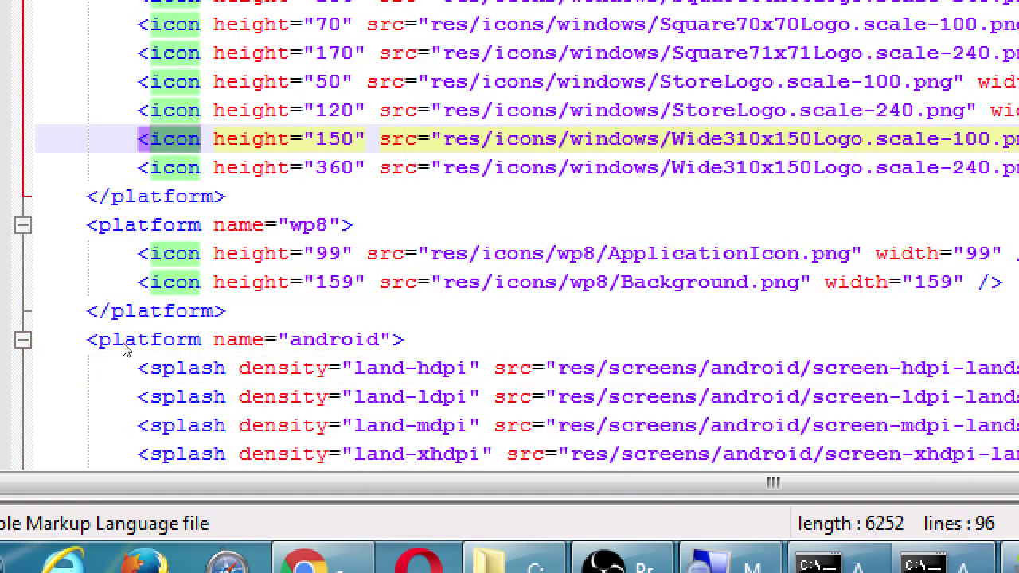
scroll(123, 348, "down", 2)
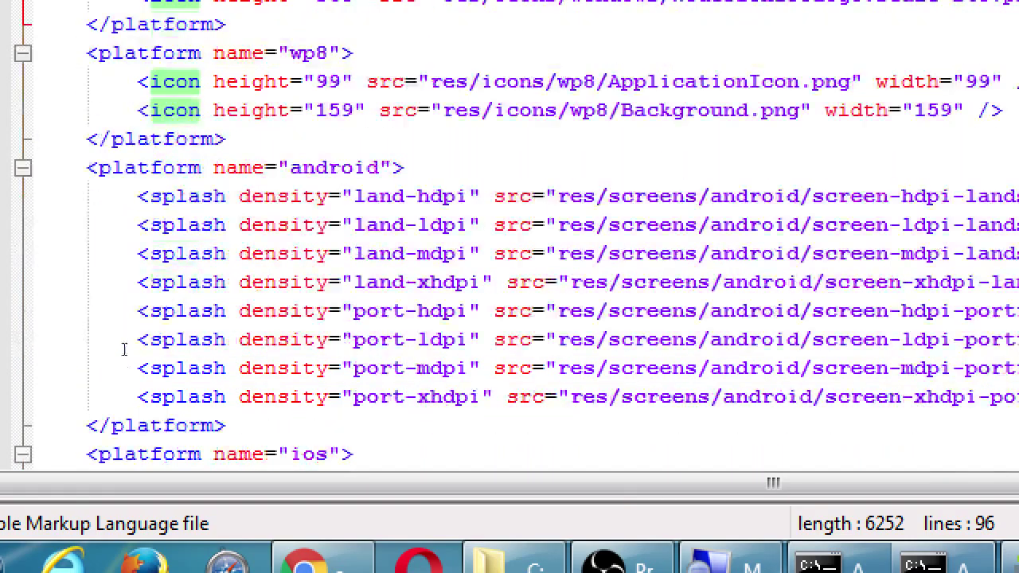
Step: Highlight the land-hdpi splash element, and in Windows Explorer open test01's res\screens\android folder and select screen-xhdpi-portrait.png
key("F3")
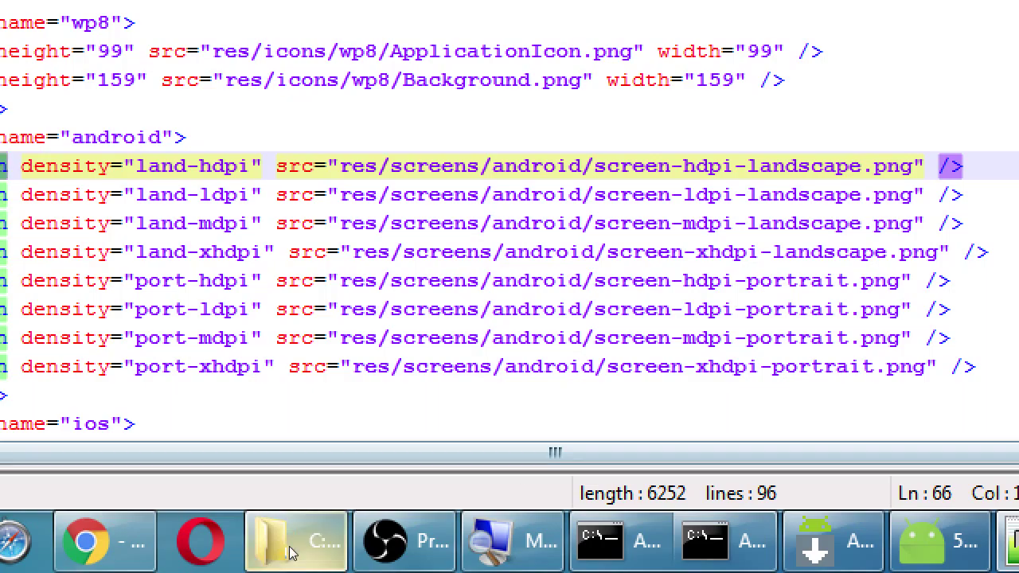
left_click(290, 554)
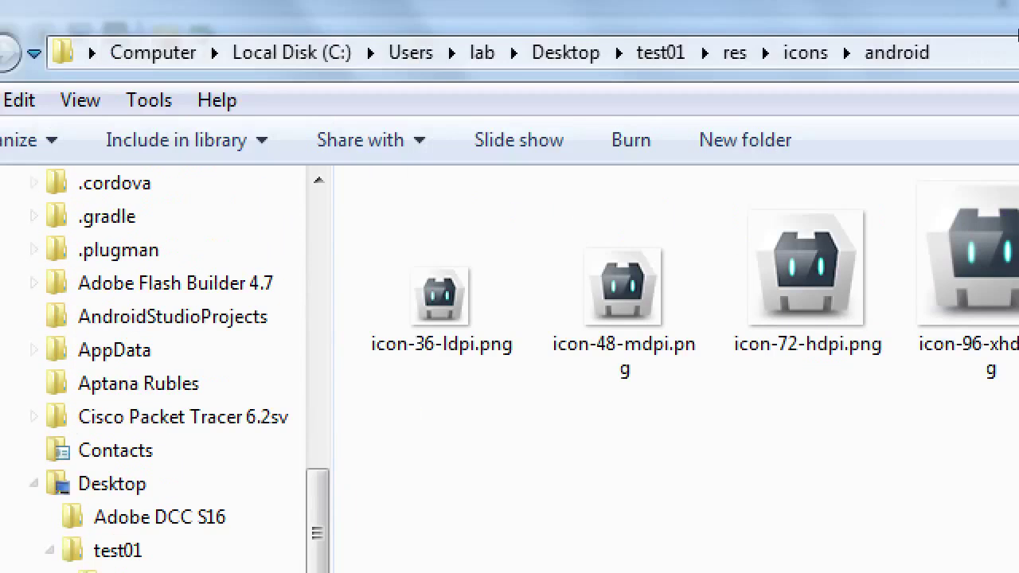
left_click(734, 53)
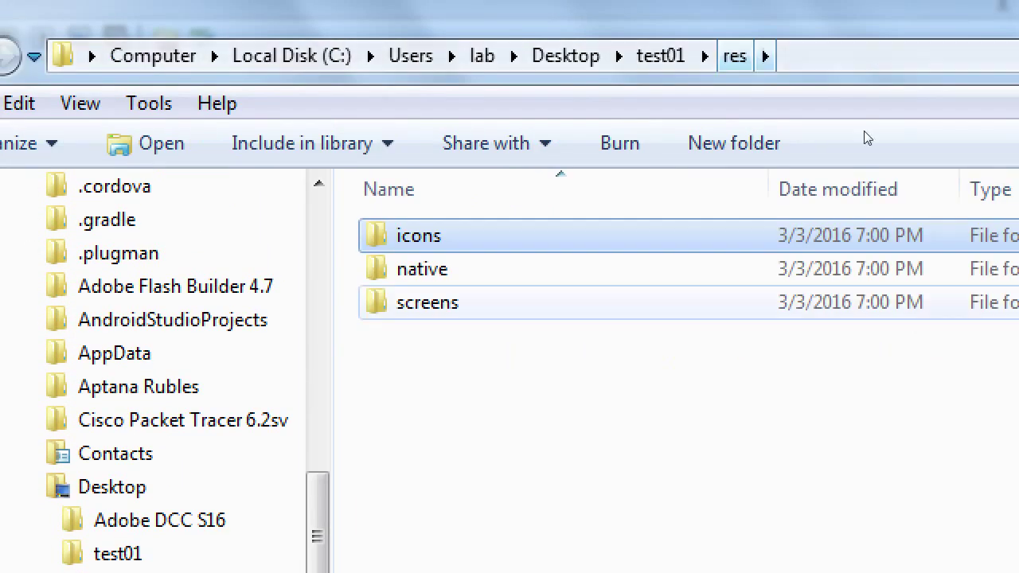
key("s")
key("Return")
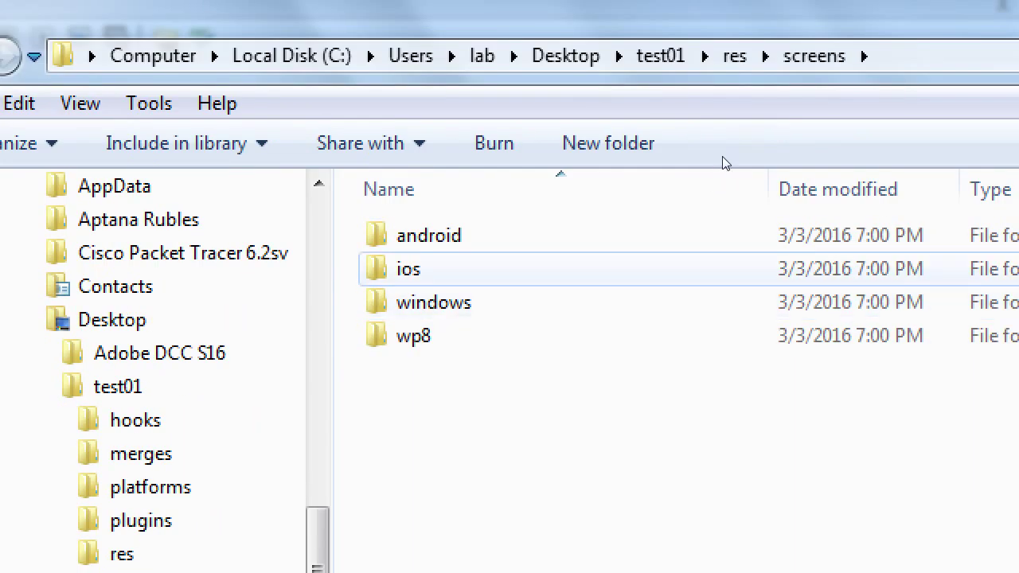
key("a")
key("Return")
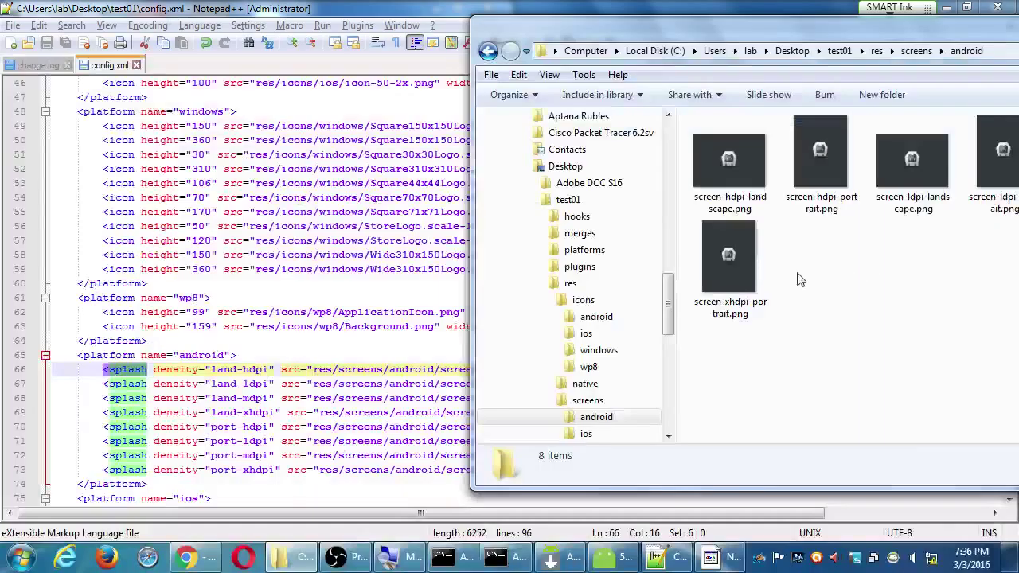
left_click(743, 263)
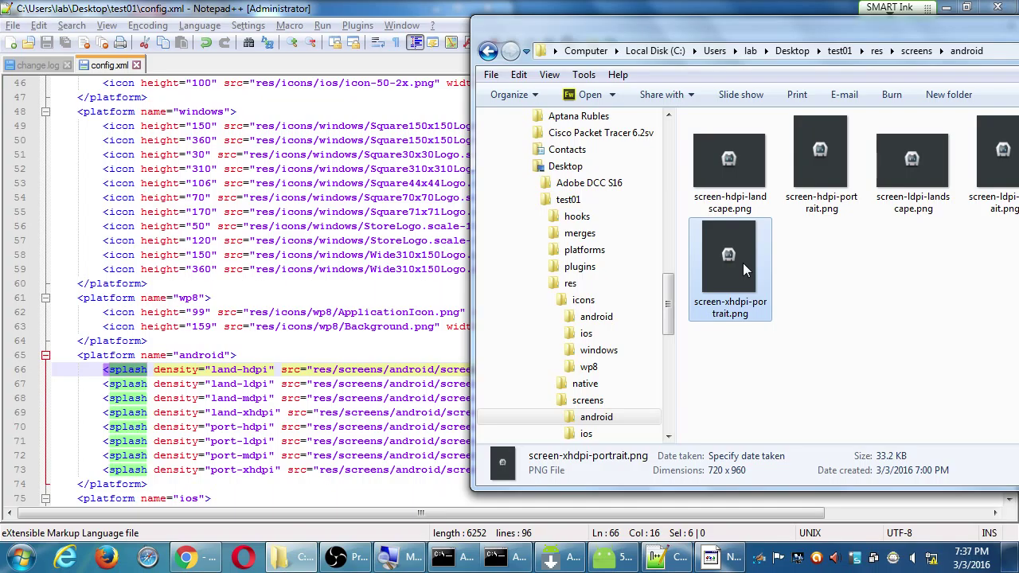
Step: Back in Notepad++, examine the iOS, Windows and wp8 splash entries through the closing widget tag, and return to the file's first line
key("alt+Tab")
scroll(242, 383, "down", 1)
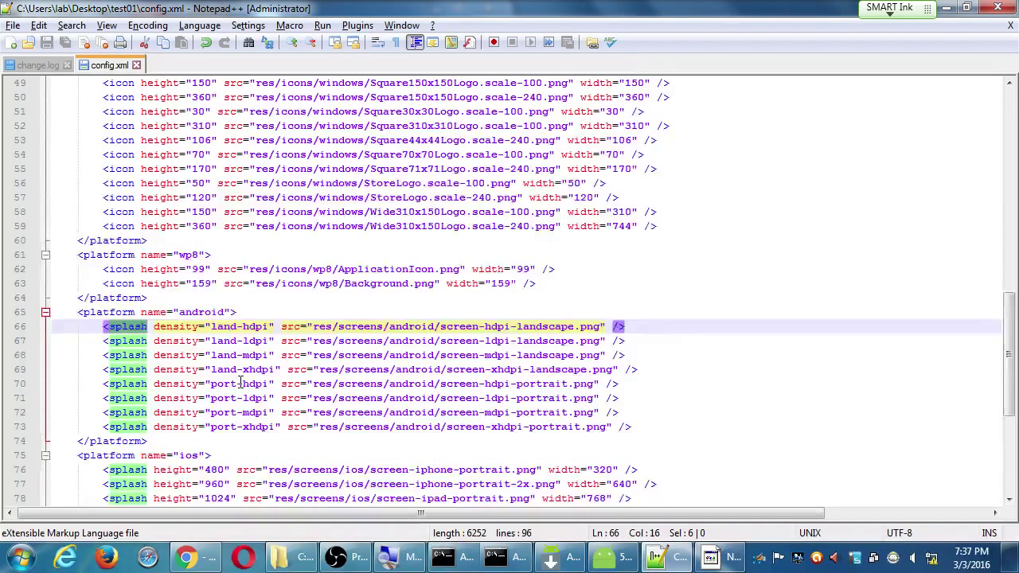
scroll(241, 383, "down", 3)
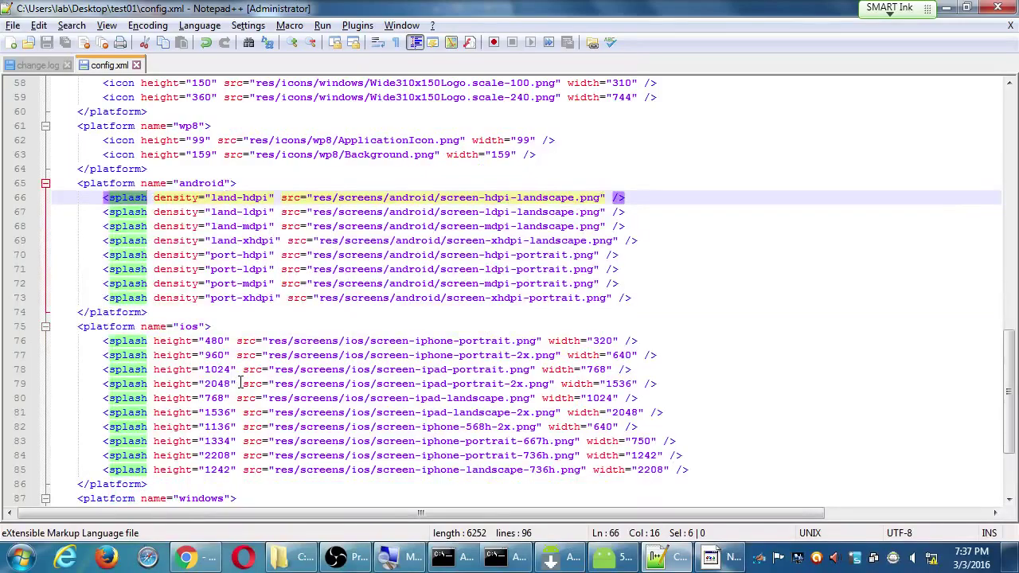
scroll(241, 383, "down", 3)
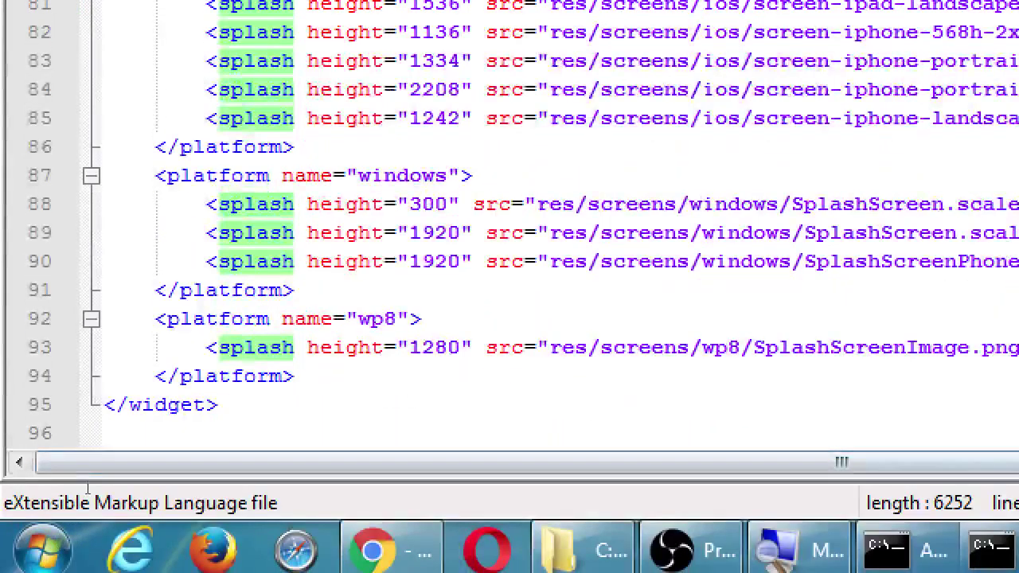
left_click(180, 404)
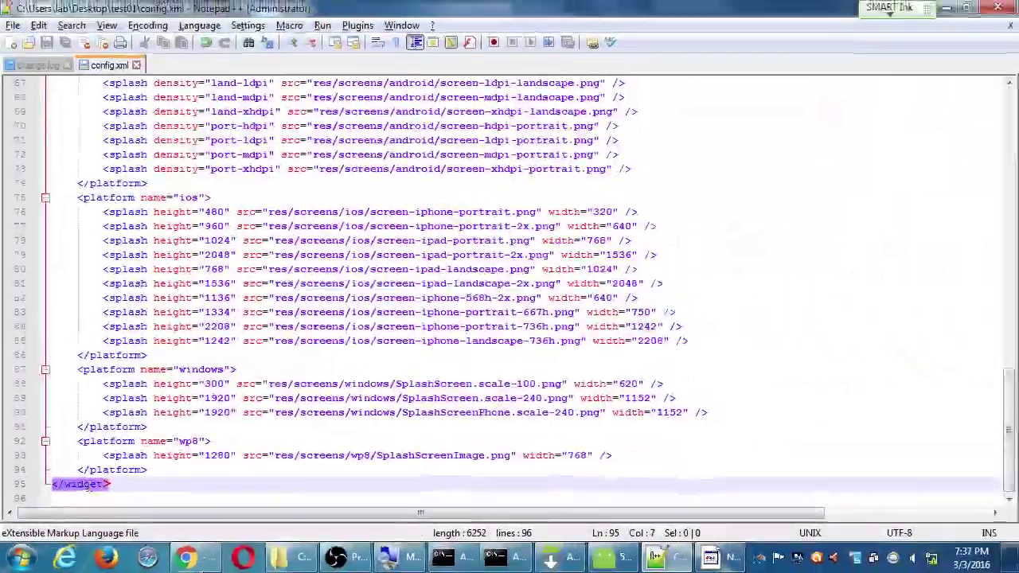
scroll(508, 360, "up", 20)
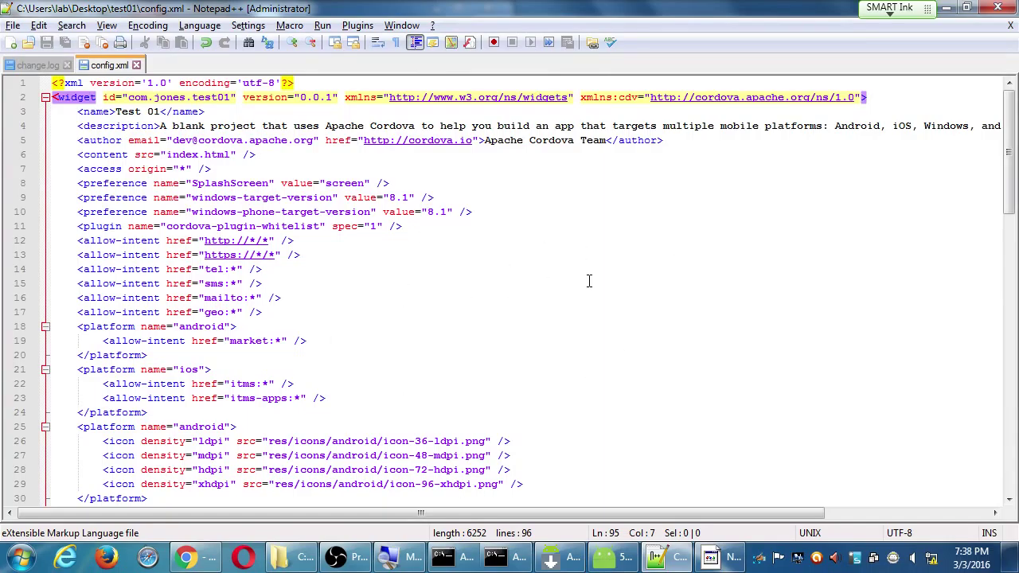
Step: Decline the Notepad++ update download and place the cursor on the mailto allow-intent line of config.xml
left_click(711, 555)
left_click(615, 325)
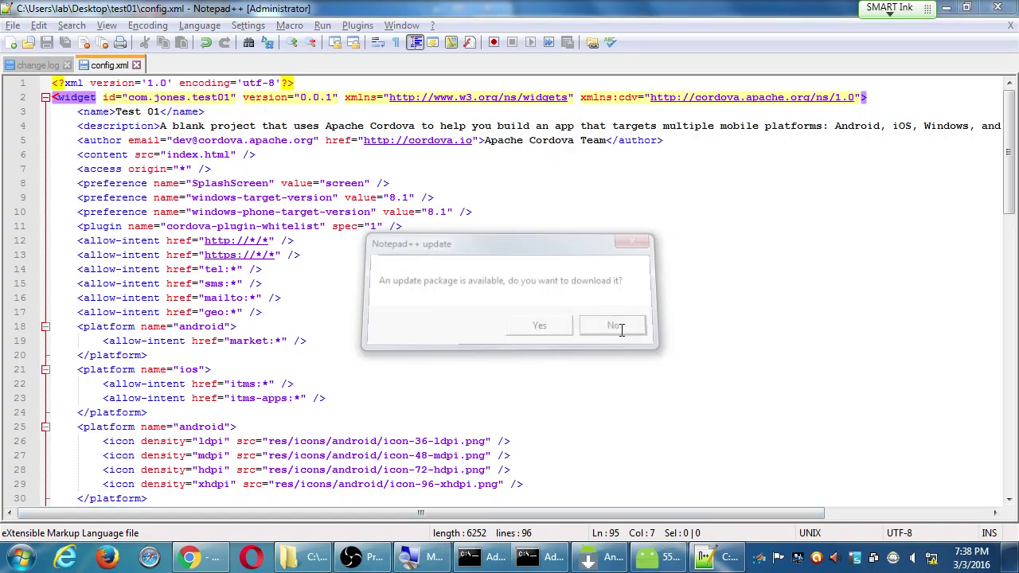
left_click(654, 558)
left_click(470, 298)
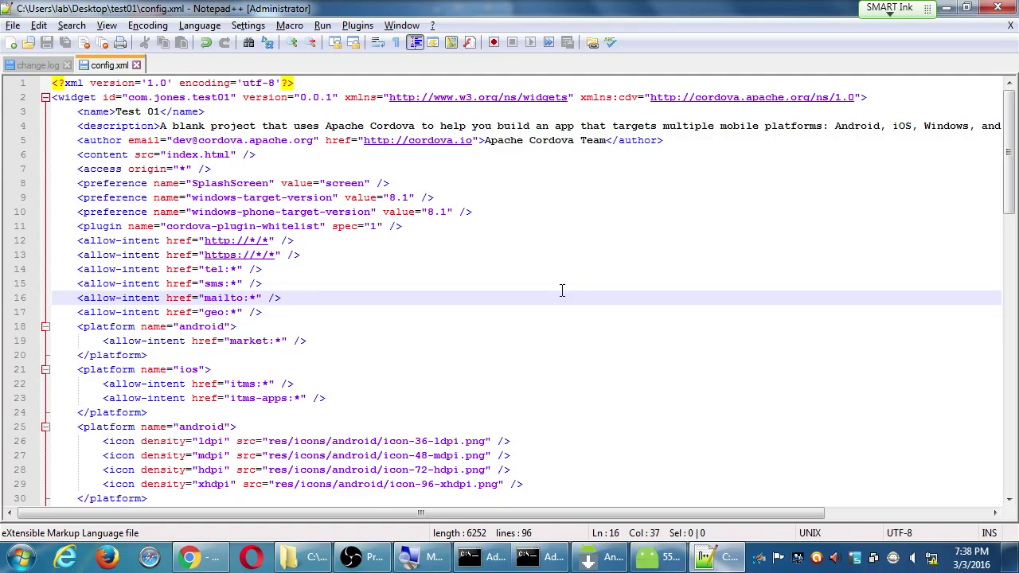
Step: Switch to the Android Virtual Device Manager and close both it and the Android SDK Manager
key("alt+Tab")
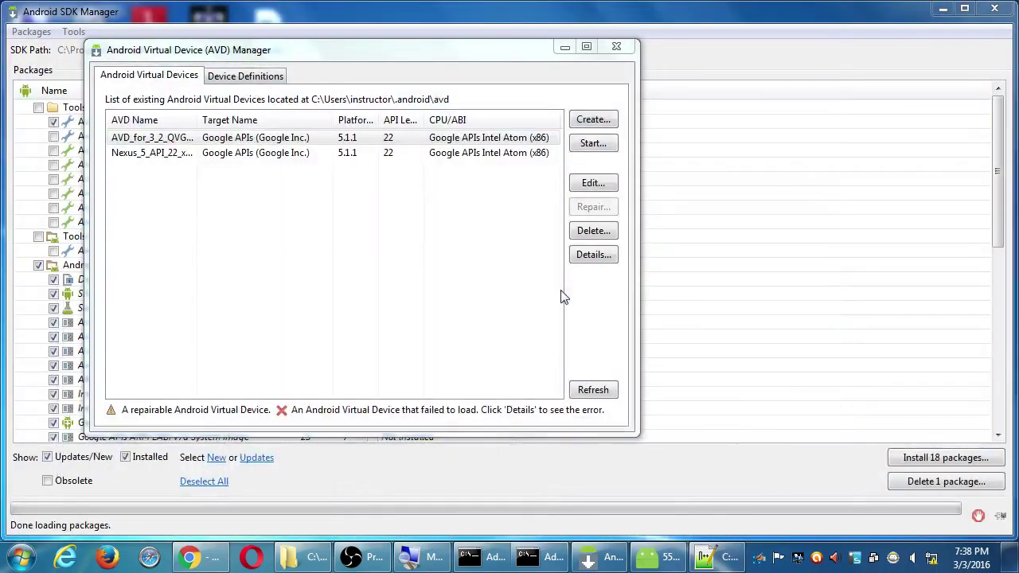
left_click(610, 50)
key("alt+F4")
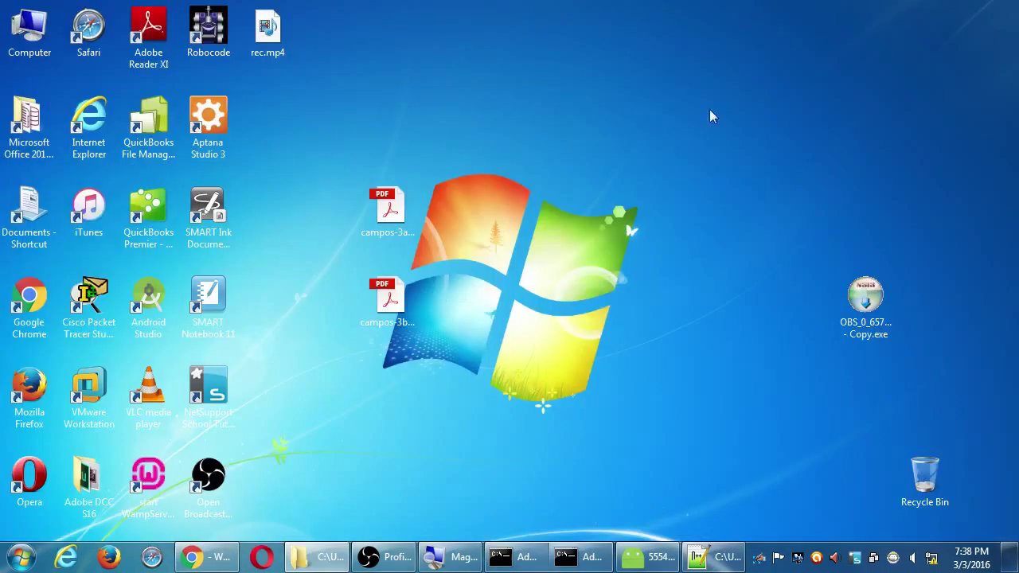
Step: Open Computer in a window filling half the screen and go to the 2016-03 1ADT II (8877J) folder on the KING8GB (F:) drive
double_click(24, 41)
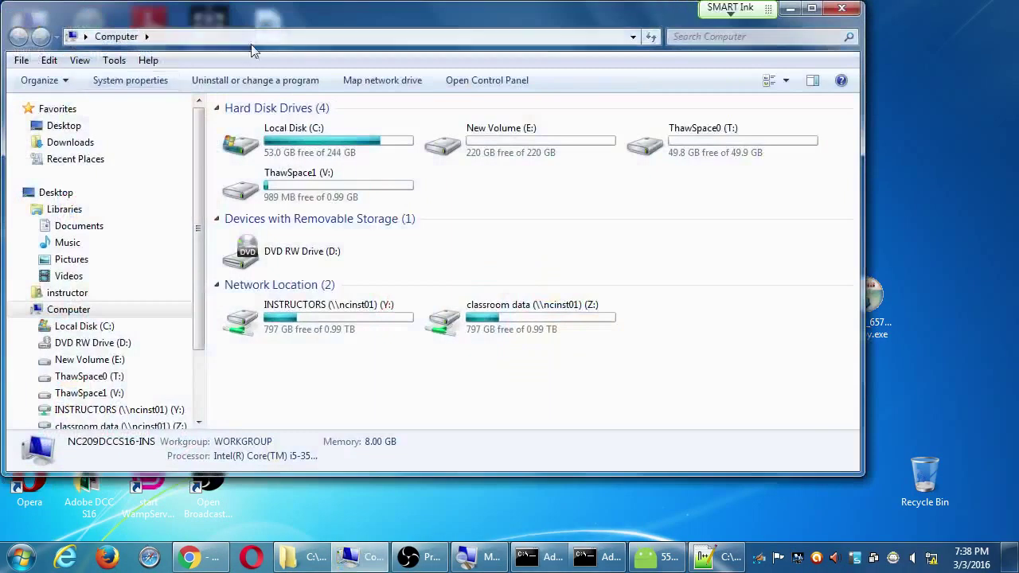
left_click_drag(358, 10, 2, 11)
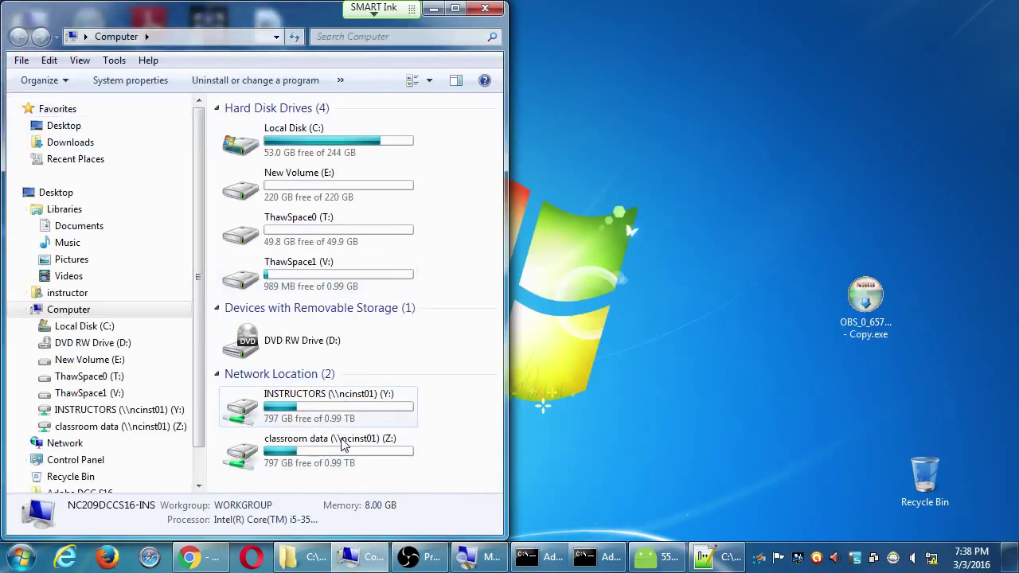
mouse_move(323, 282)
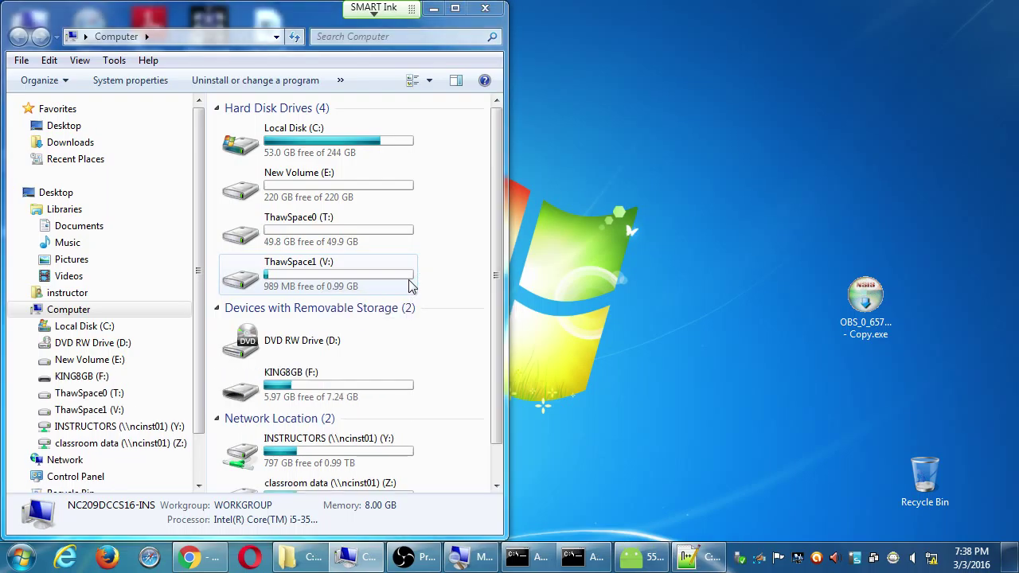
key("Escape")
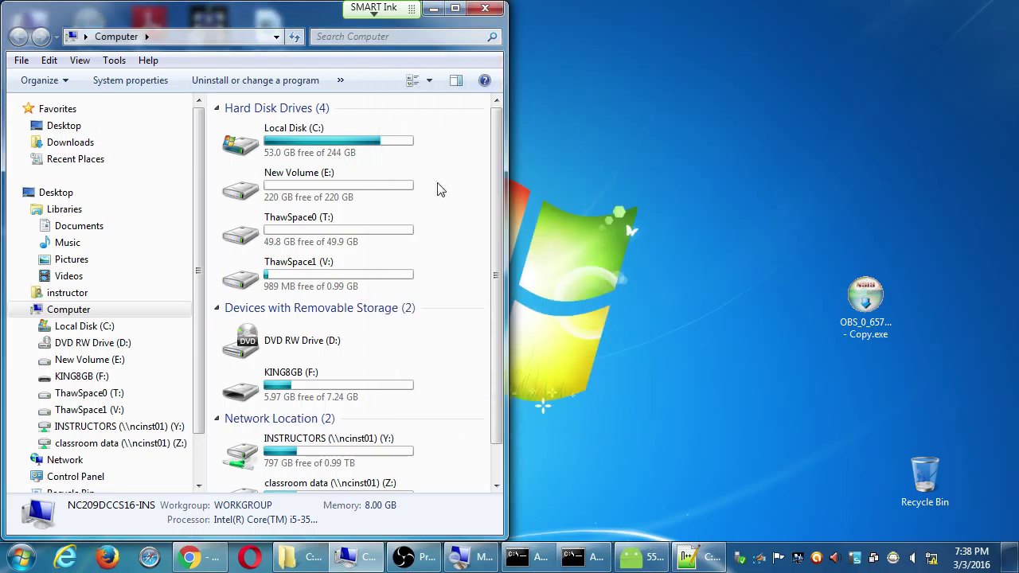
left_click(364, 388)
double_click(364, 388)
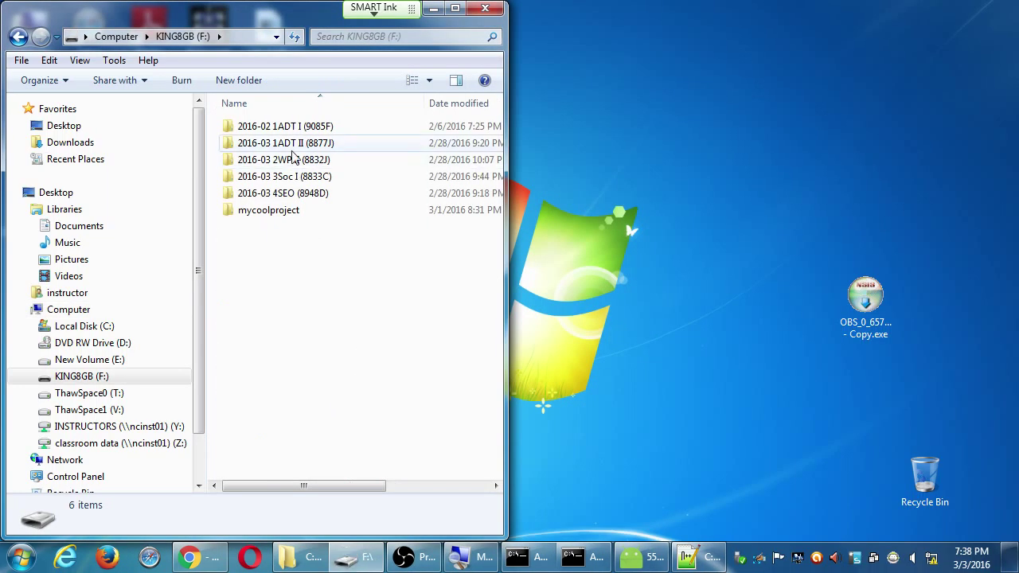
double_click(296, 147)
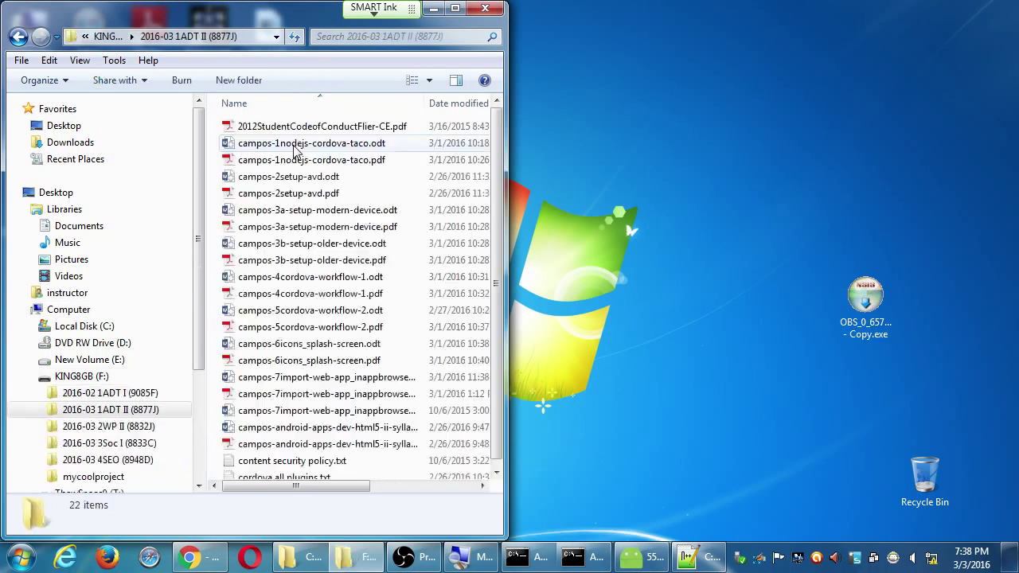
Step: Copy the 4cordova-workflow-1 PDF into the instructor's Android II folder on the classroom data (Z:) drive
left_click(328, 296)
key("super+e")
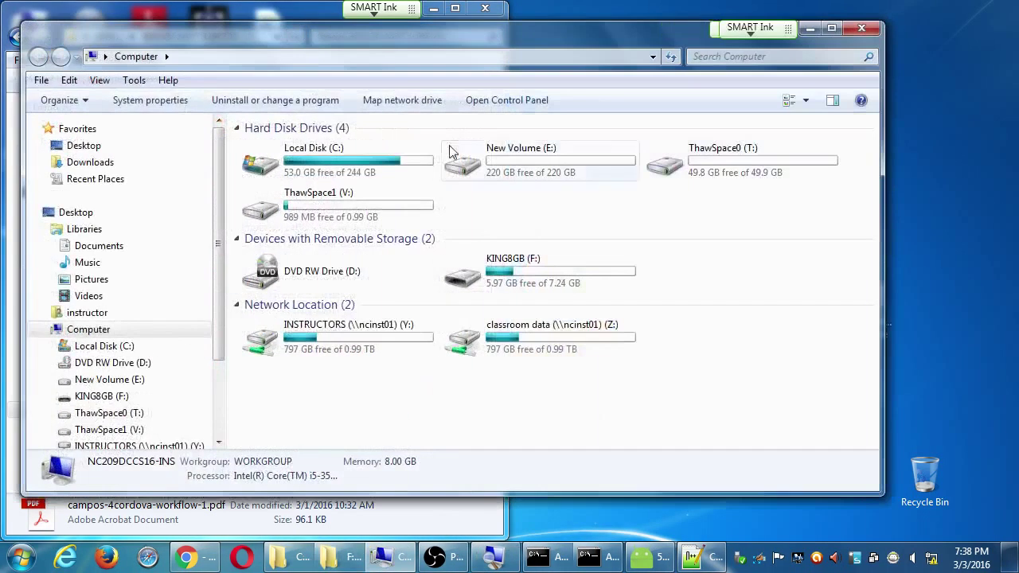
double_click(526, 327)
type("campos")
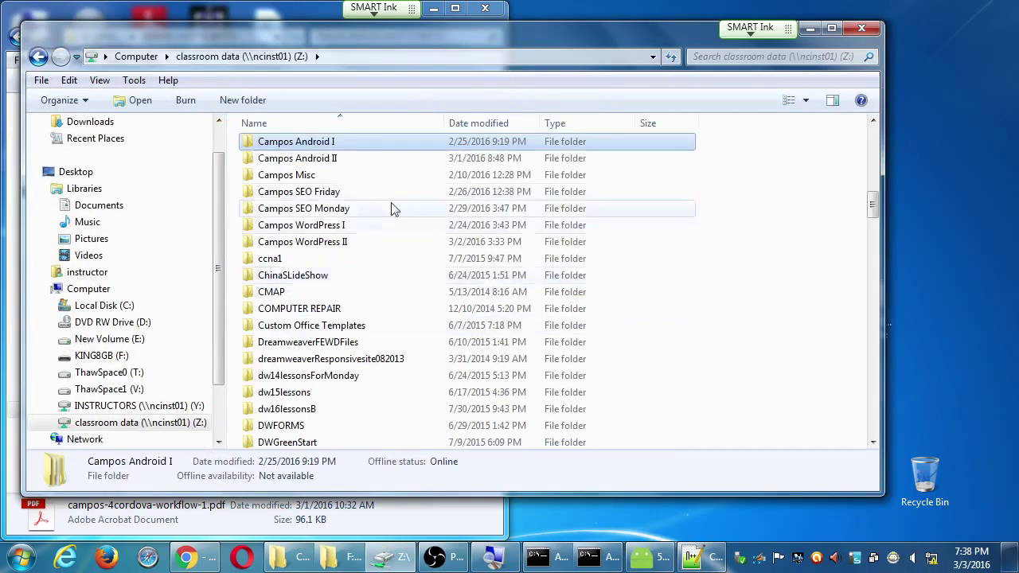
double_click(339, 157)
left_click_drag(282, 44, 685, 30)
key("ctrl+v")
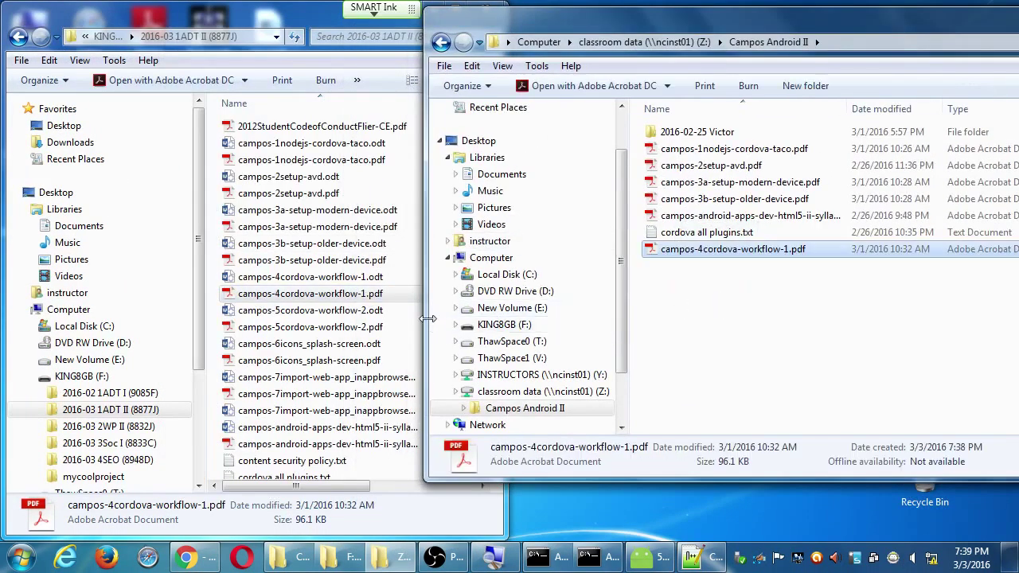
Step: Check the 5cordova-workflow-2 PDF's contents in Adobe Acrobat and copy it into the instructor's Android II folder on the Z: drive
left_click(379, 329)
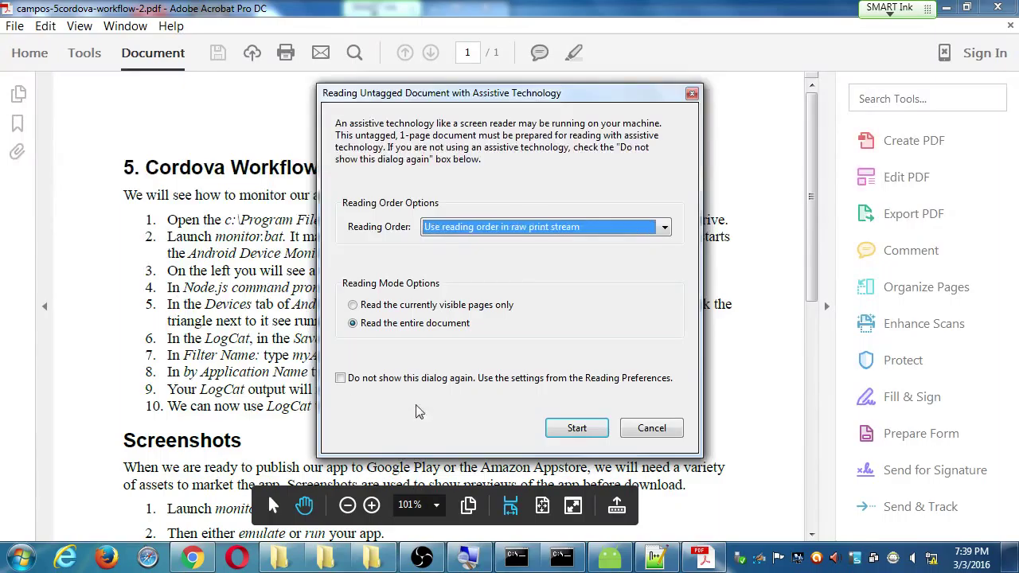
left_click(650, 428)
scroll(485, 353, "down", 10)
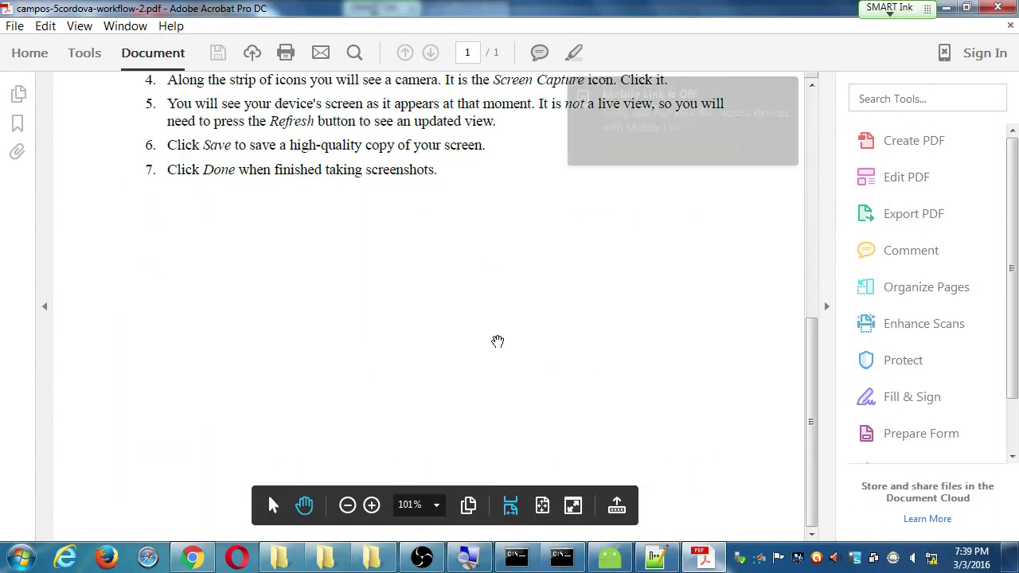
scroll(494, 342, "up", 7)
left_click(997, 9)
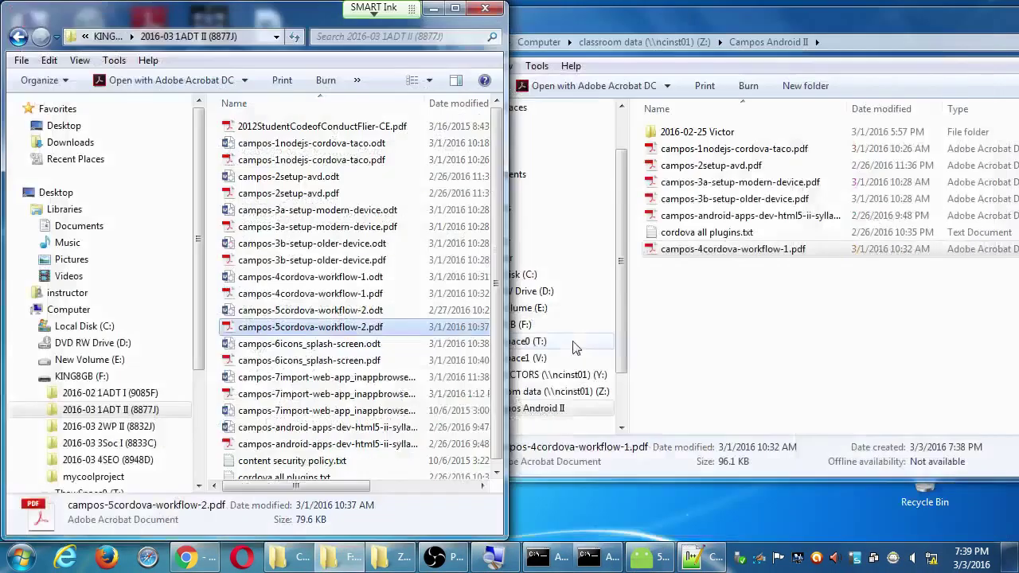
left_click_drag(311, 327, 776, 348)
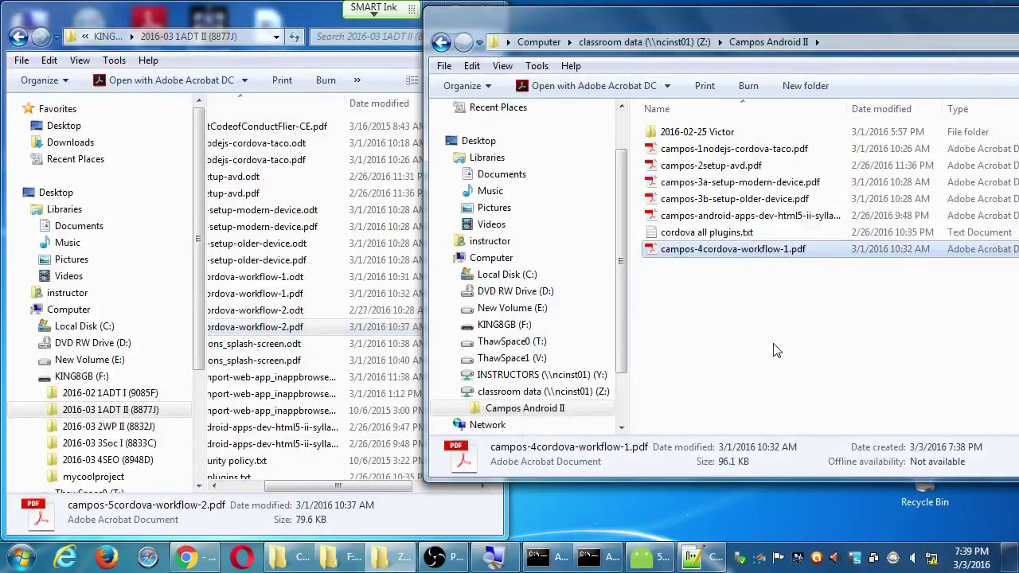
left_click_drag(778, 27, 498, 29)
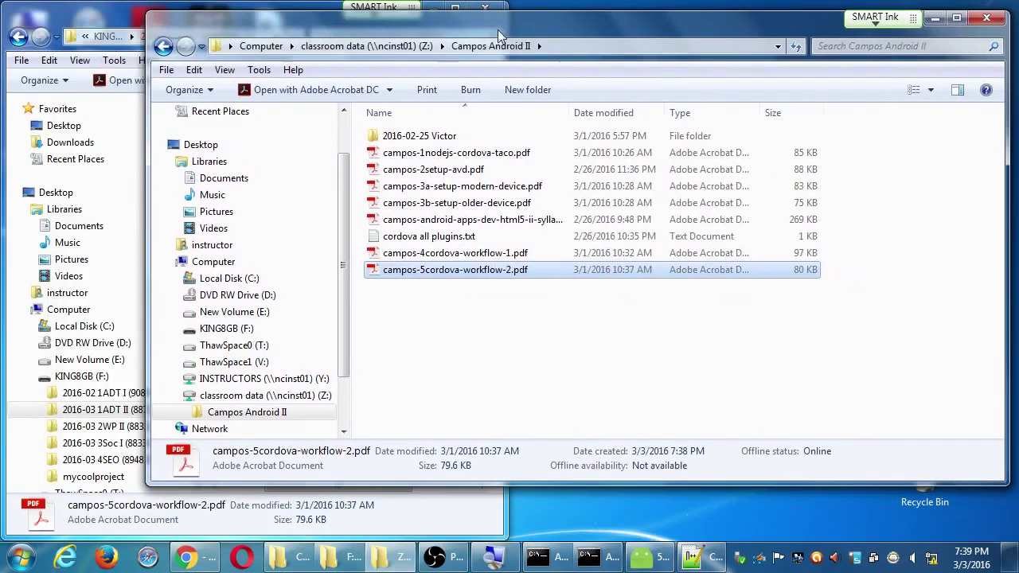